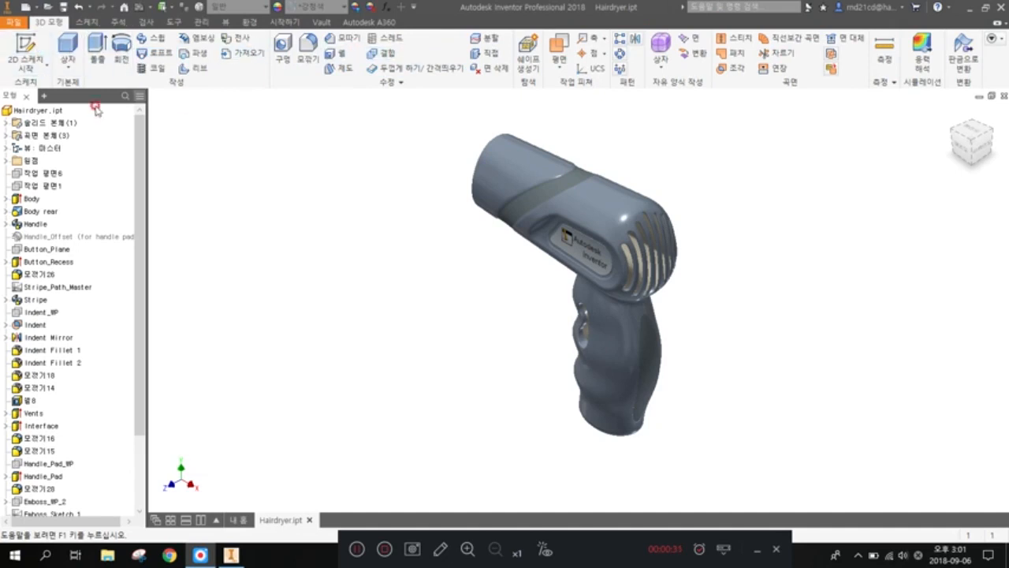
click(68, 63)
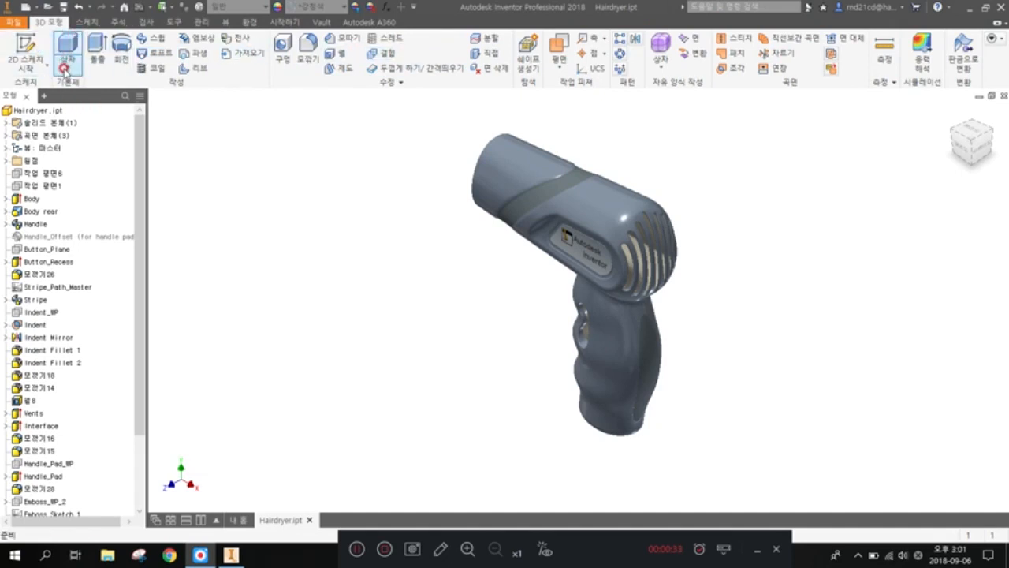
click(66, 70)
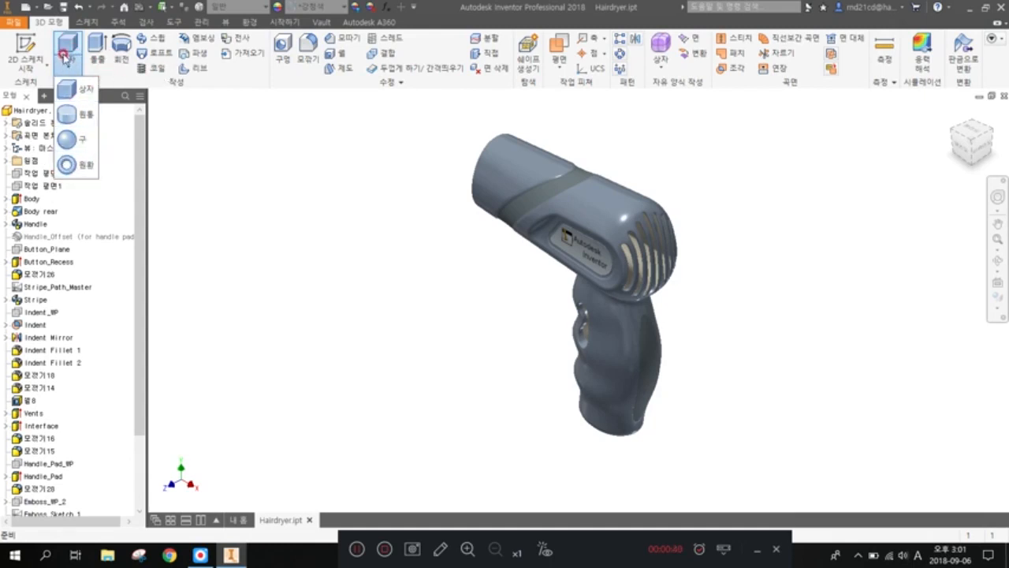
click(235, 72)
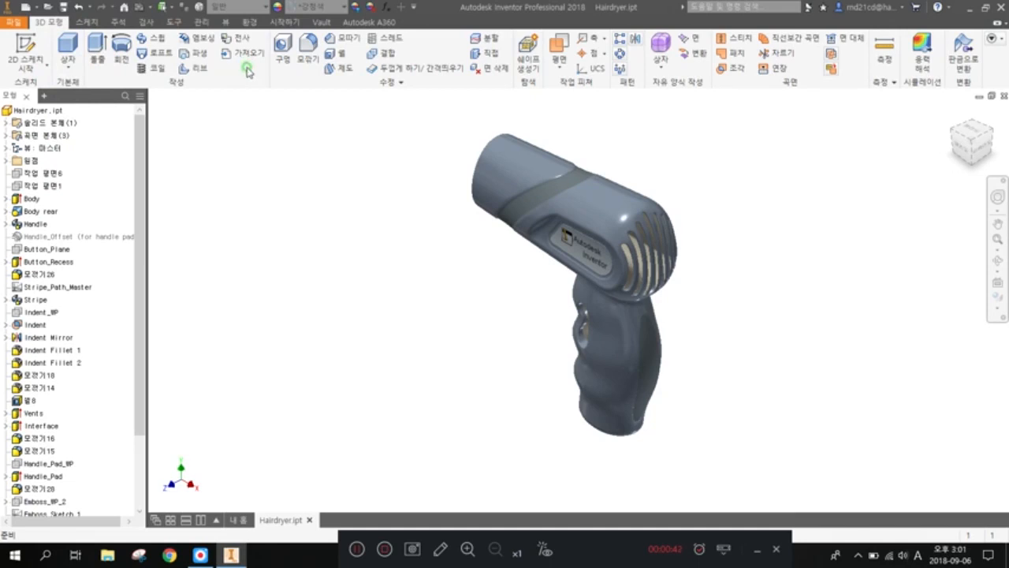
Step: Hide the Primitives (기본체) command group from the 3D model ribbon
right_click(247, 72)
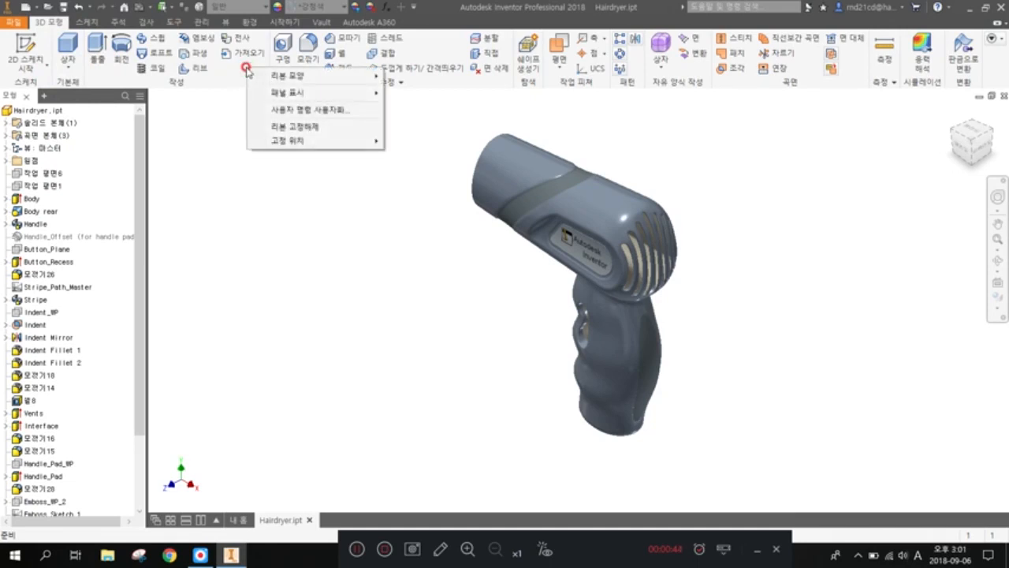
mouse_move(284, 91)
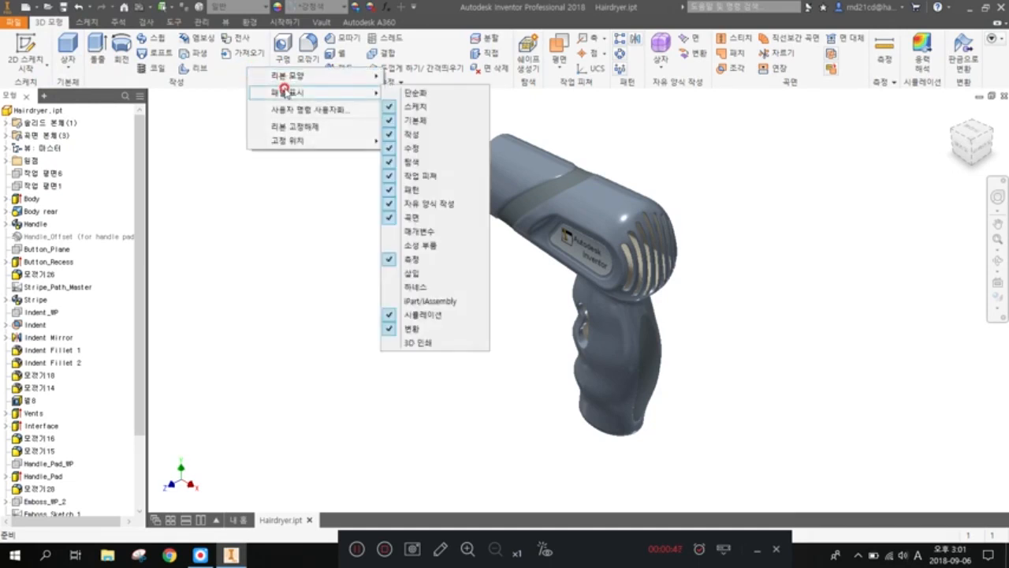
click(392, 122)
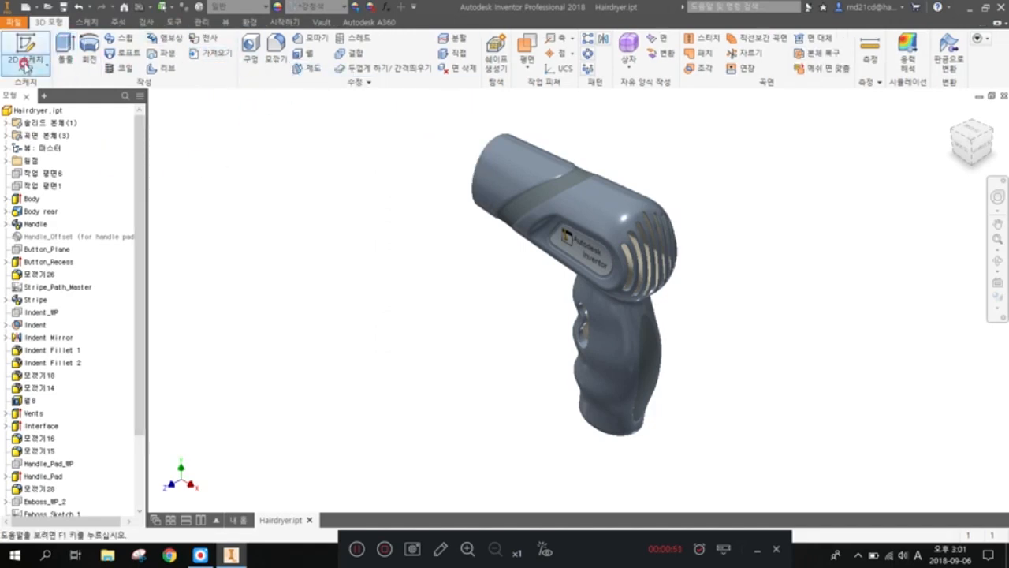
Step: Show the hidden Primitives (기본체) command group in the 3D model ribbon again
right_click(203, 74)
mouse_move(252, 96)
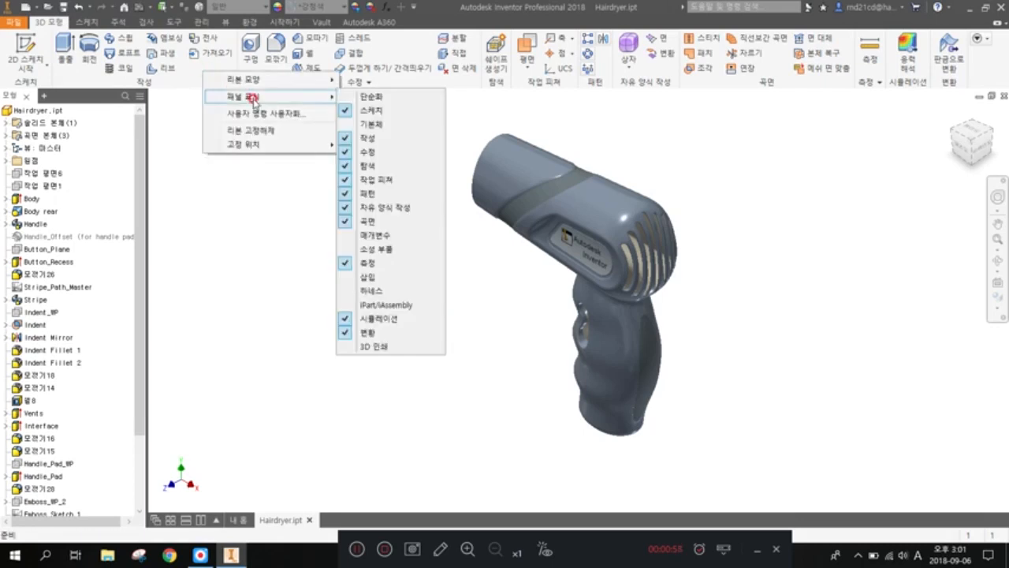
click(348, 124)
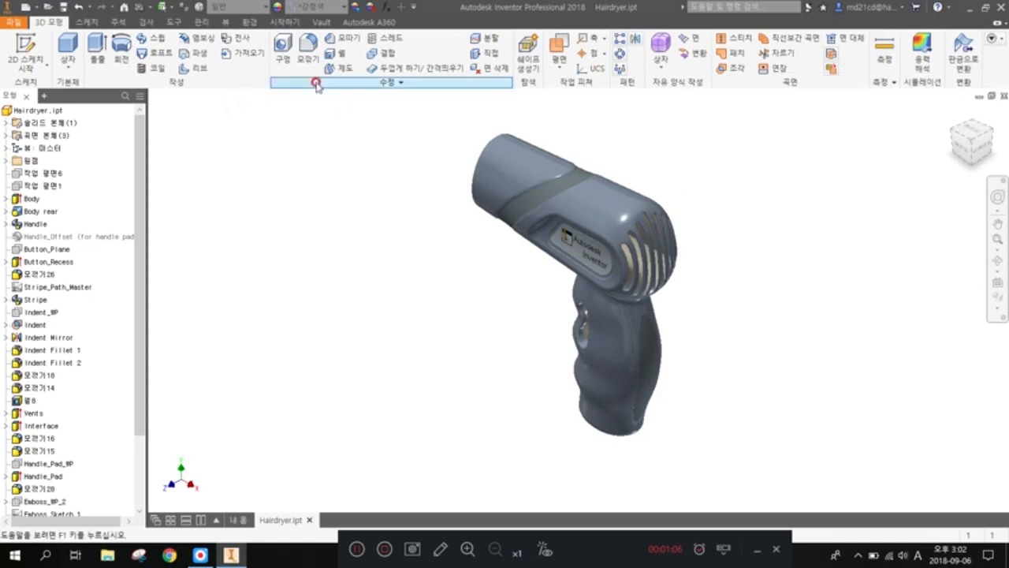
right_click(228, 72)
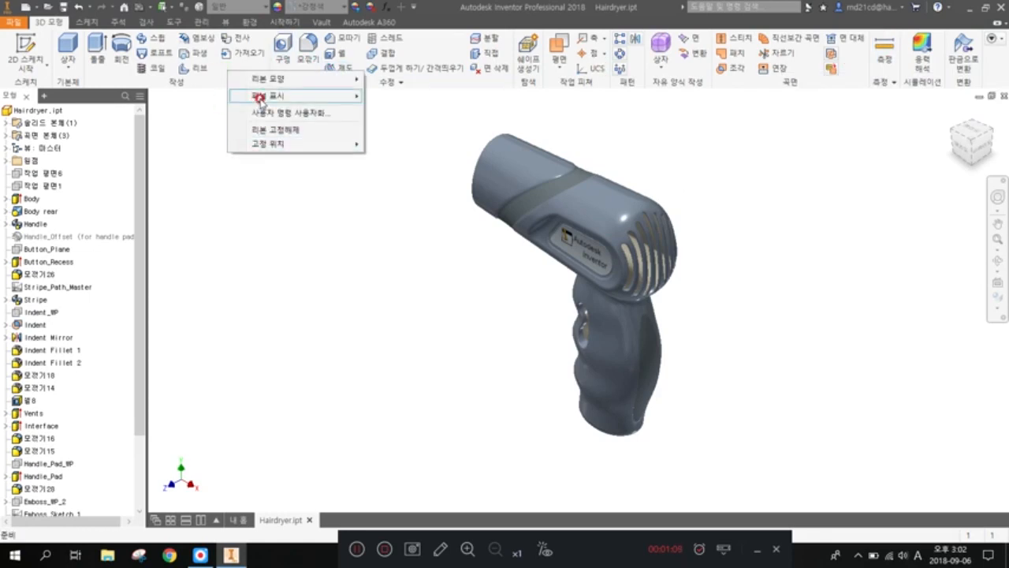
click(260, 96)
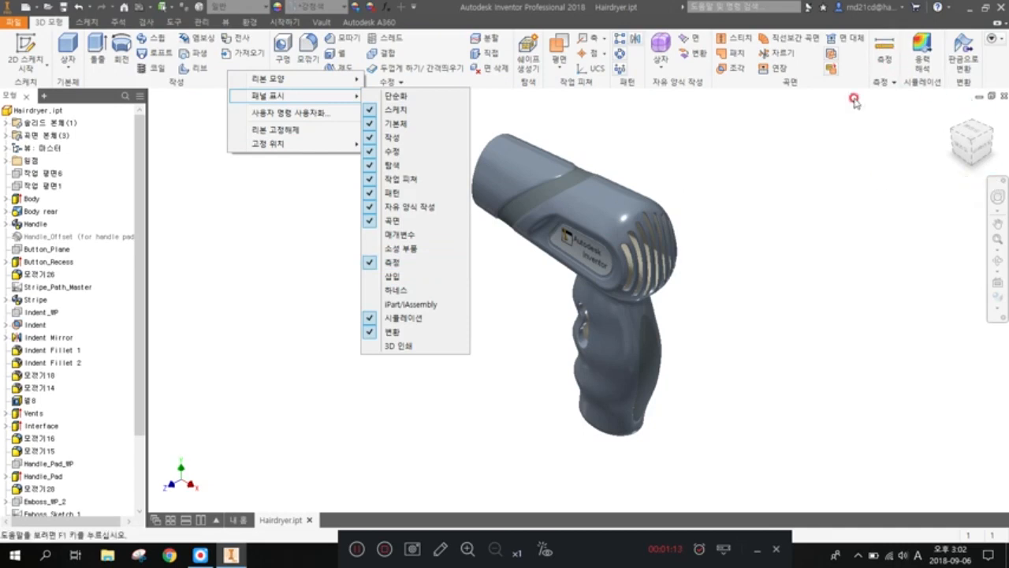
click(861, 67)
click(885, 70)
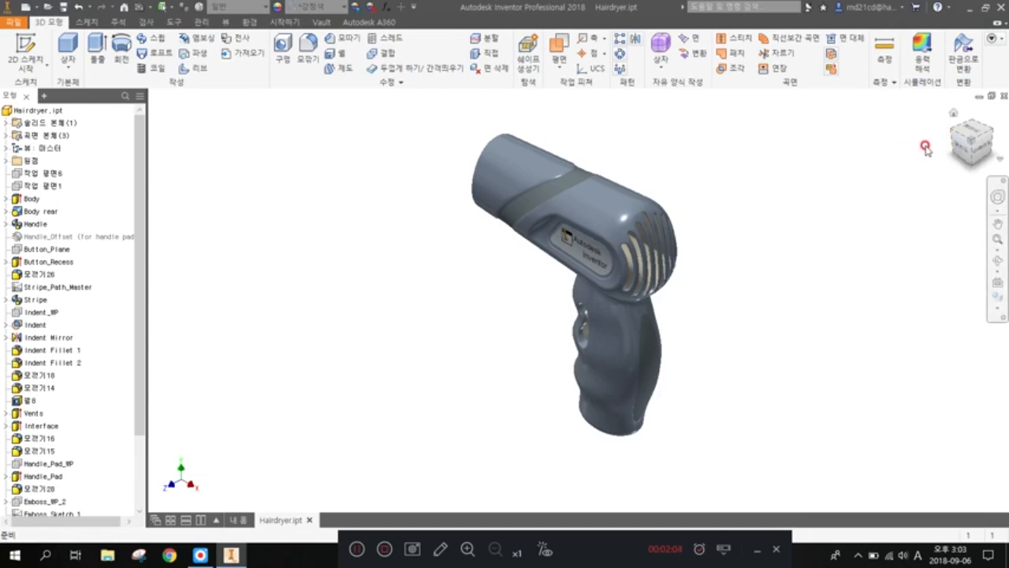
Step: Examine the hair dryer from the top, front and bottom standard views, rotating the flat views, and return to the home view
click(975, 128)
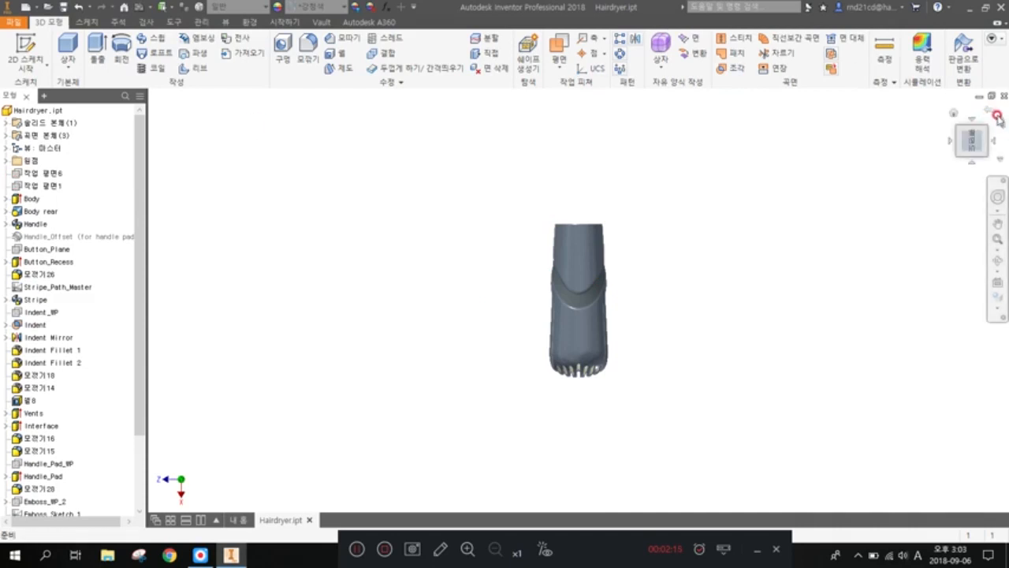
click(995, 114)
click(996, 115)
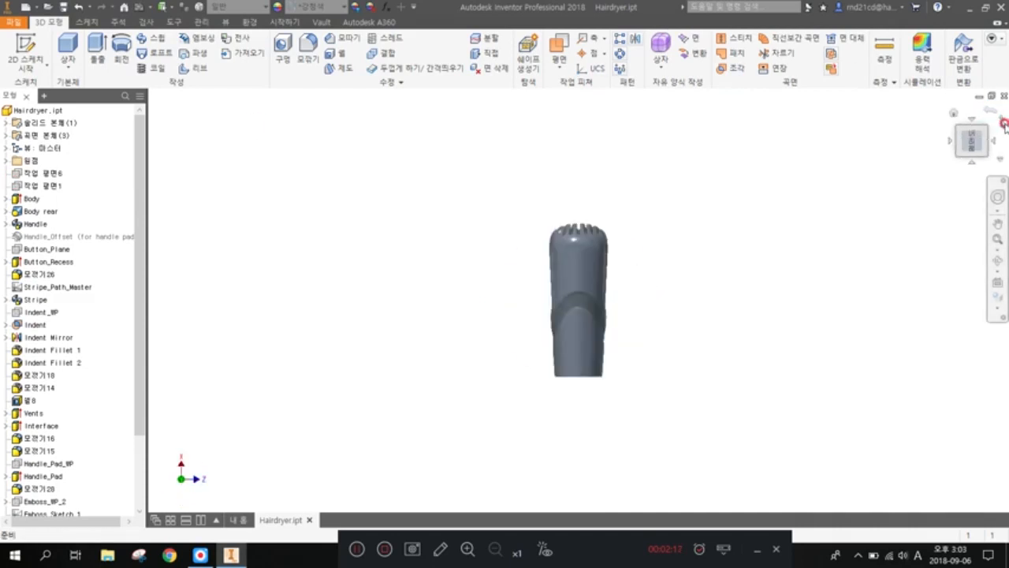
click(1004, 124)
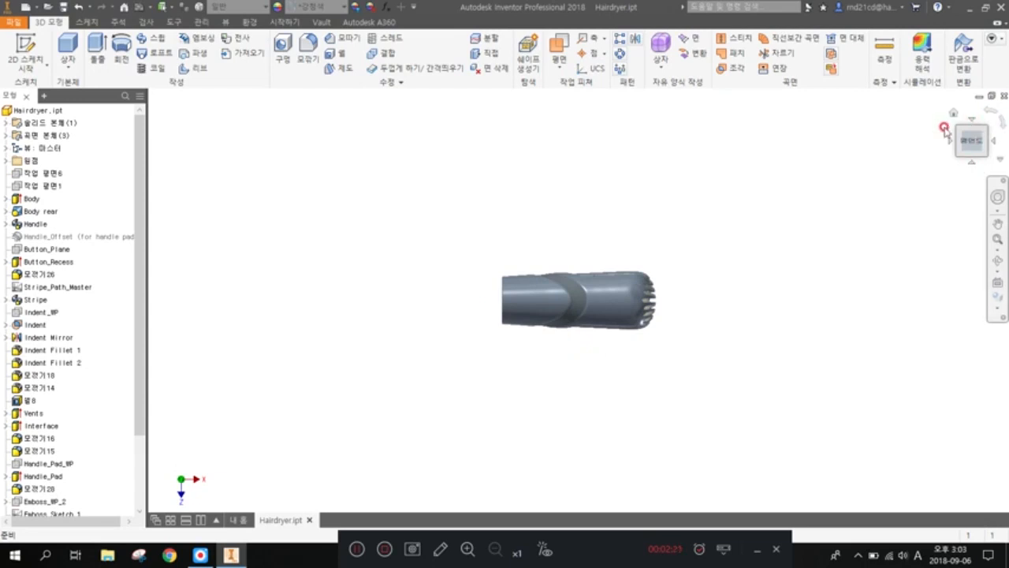
click(970, 161)
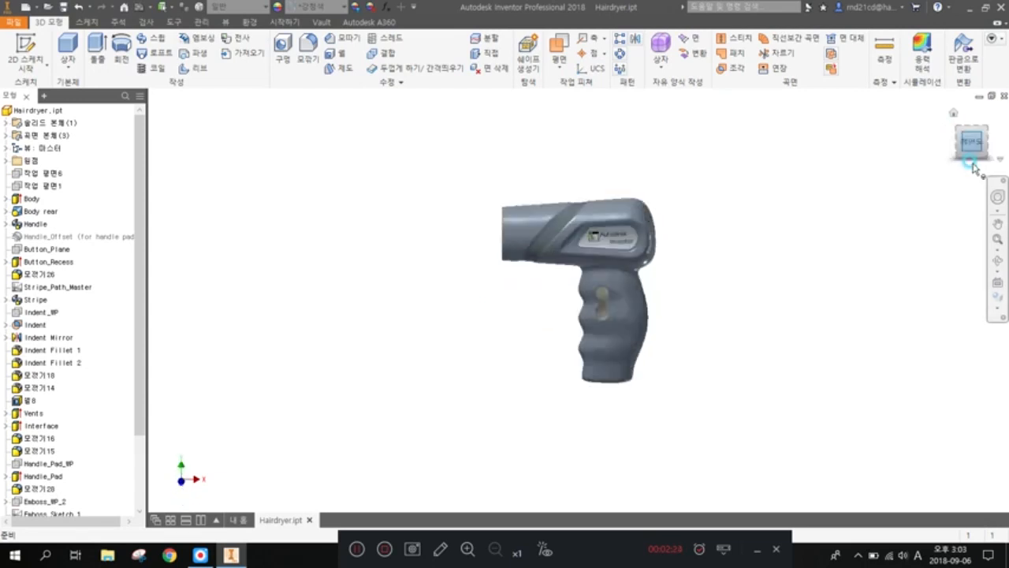
click(971, 161)
click(956, 142)
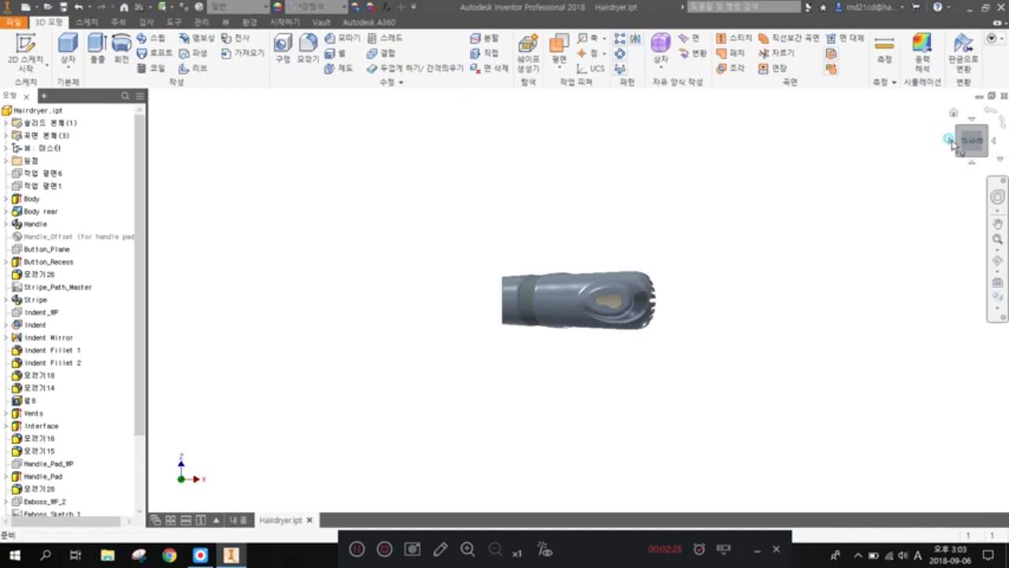
click(957, 143)
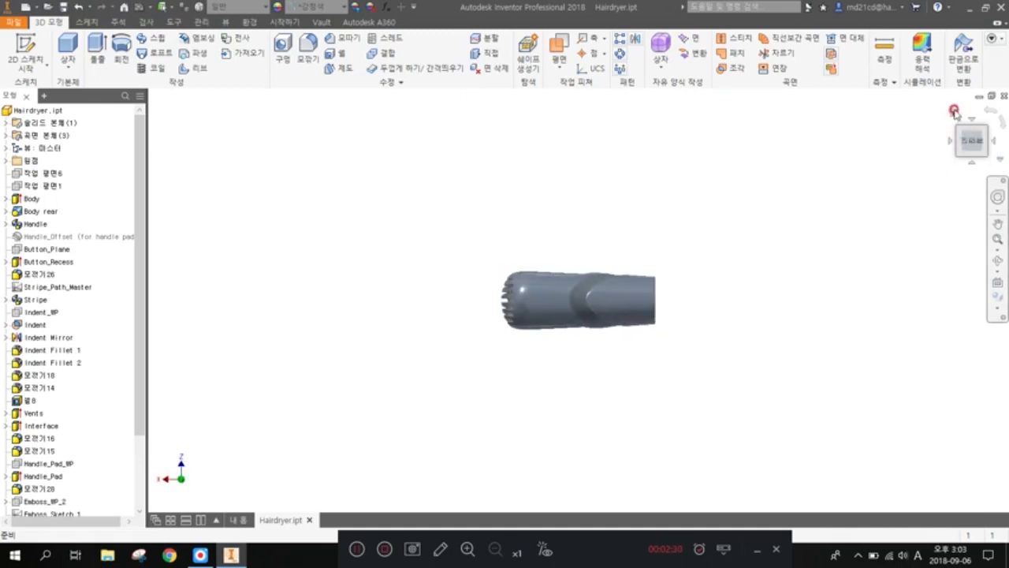
click(954, 114)
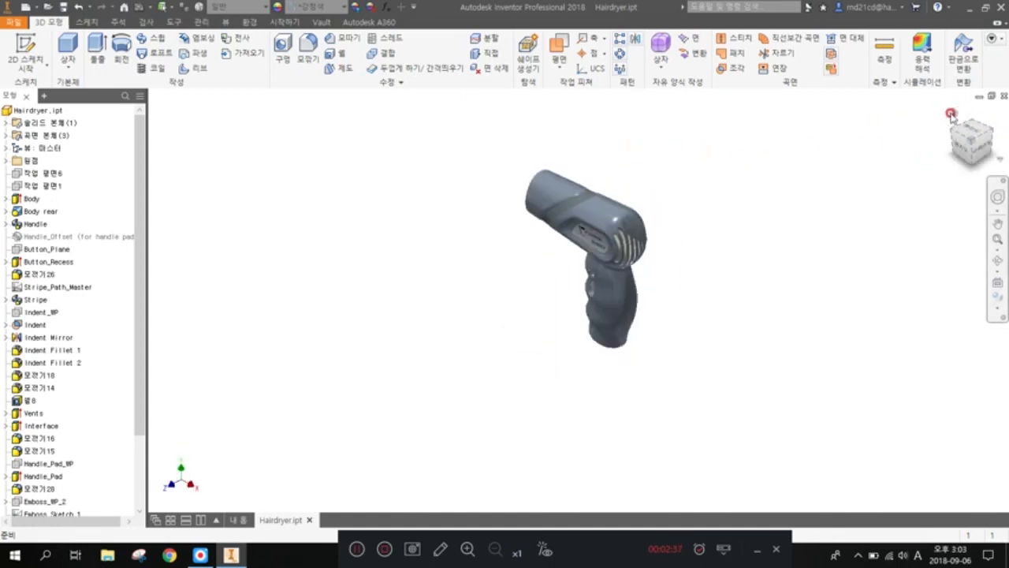
Step: Turn the hair dryer to the isometric corner view facing the nozzle opening and set it as the home view with Fit to View
scroll(639, 210, up, 3)
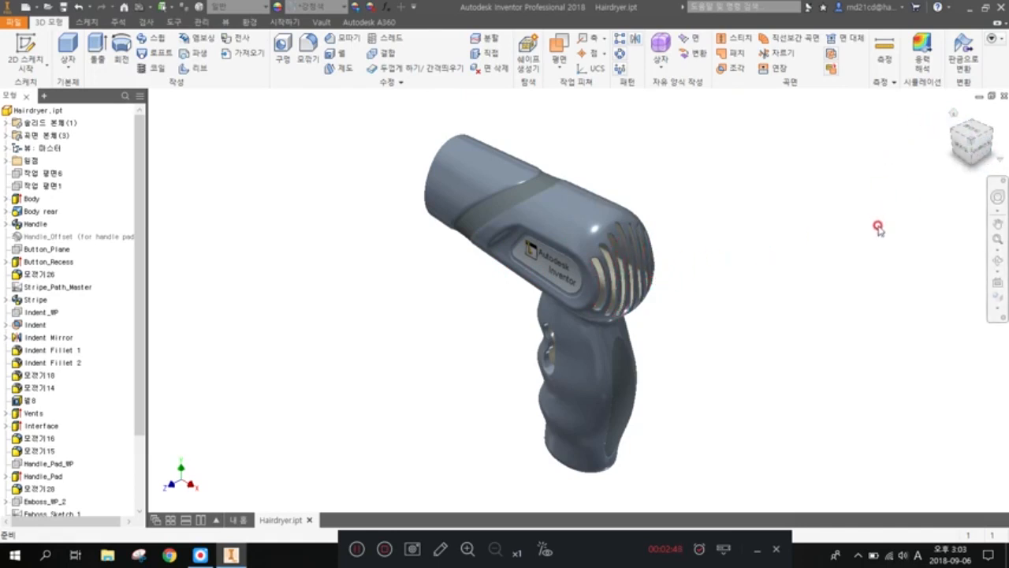
shift+middle_drag(893, 269, 587, 264)
shift+middle_drag(903, 197, 887, 202)
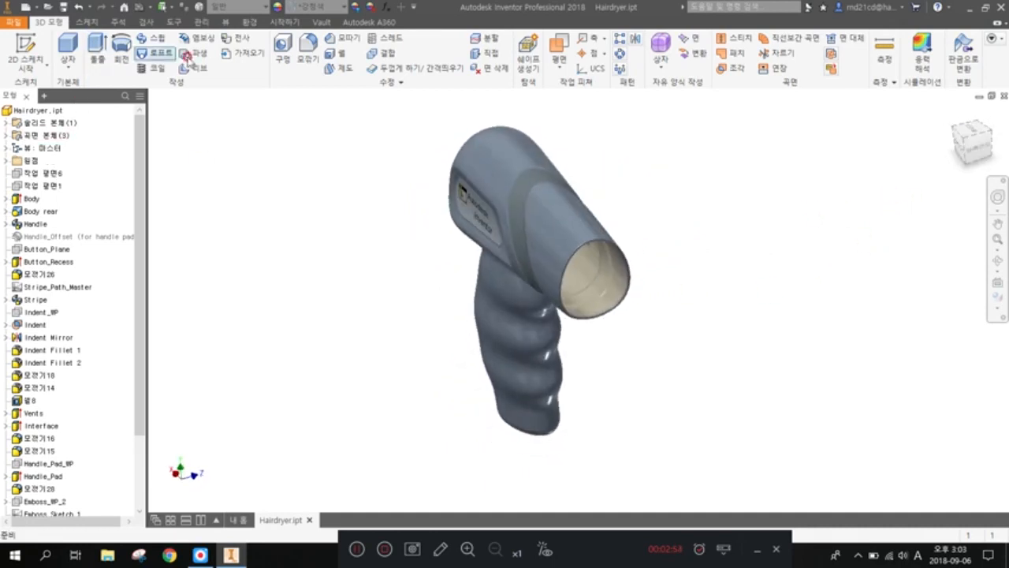
click(963, 140)
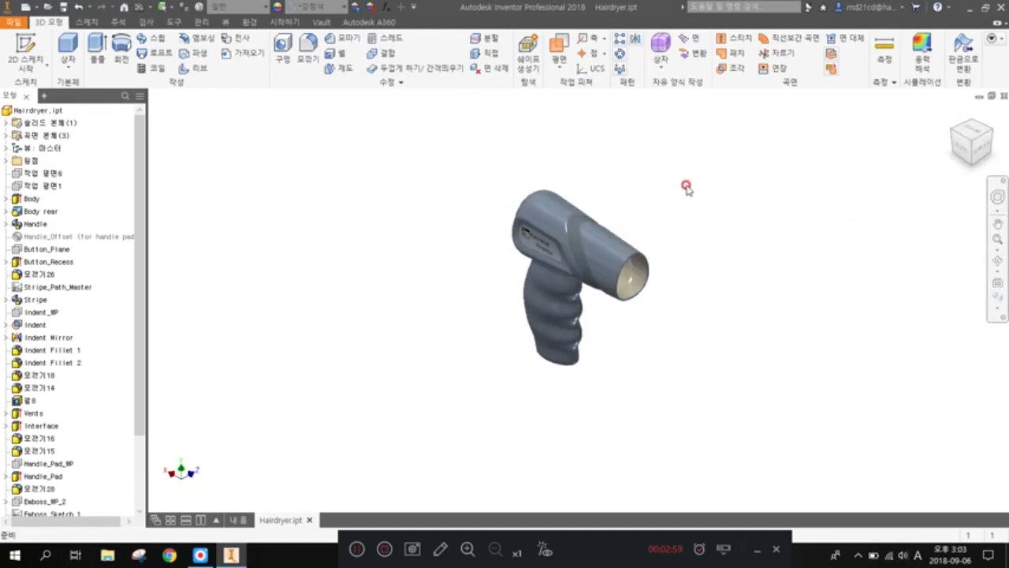
scroll(586, 198, down, 3)
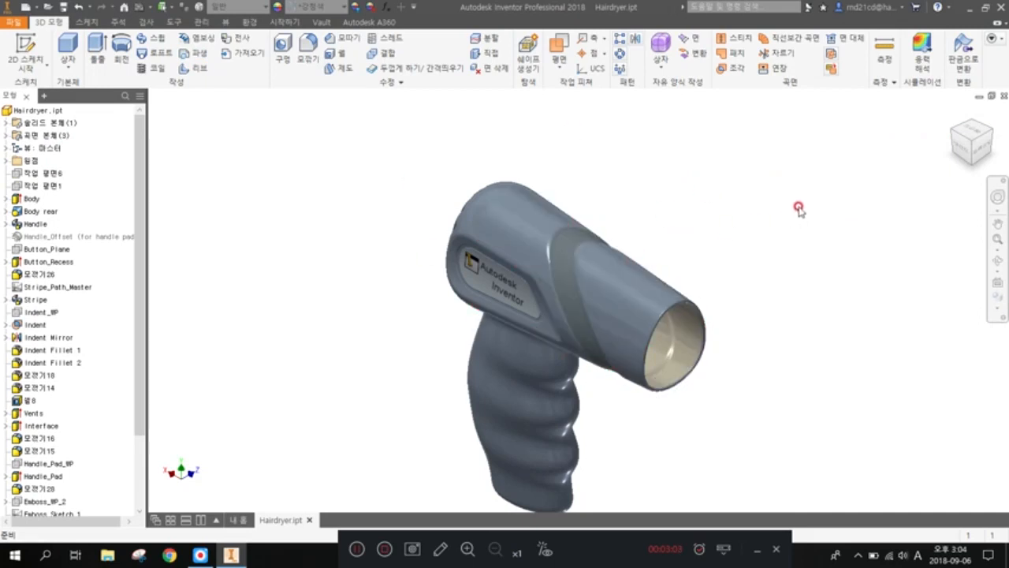
click(1001, 161)
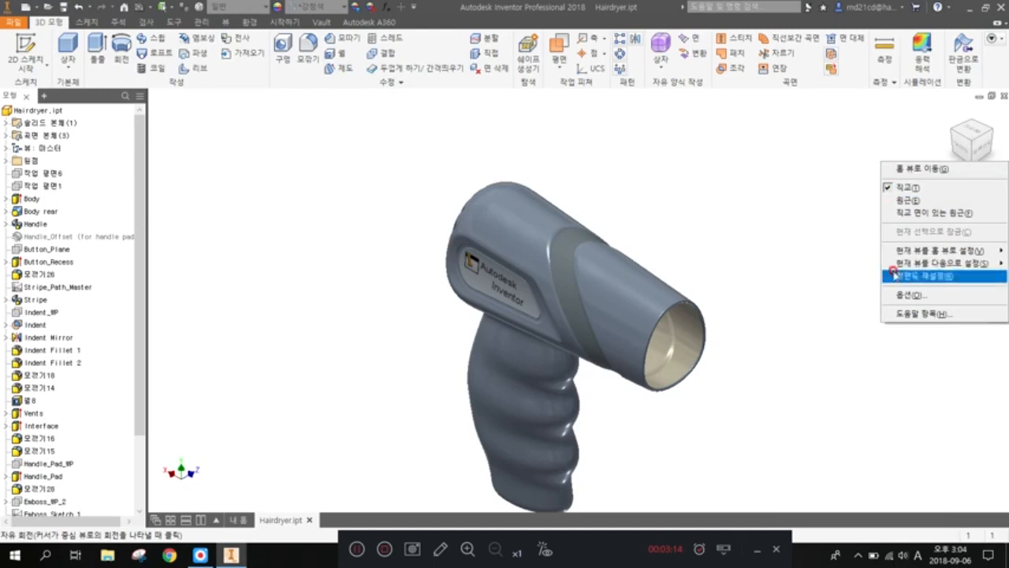
mouse_move(905, 258)
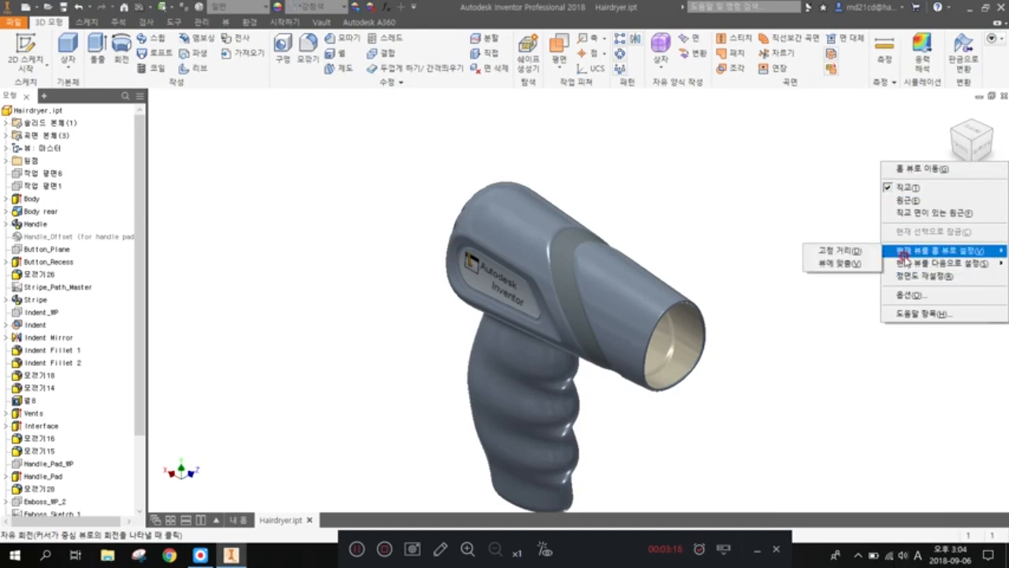
click(827, 269)
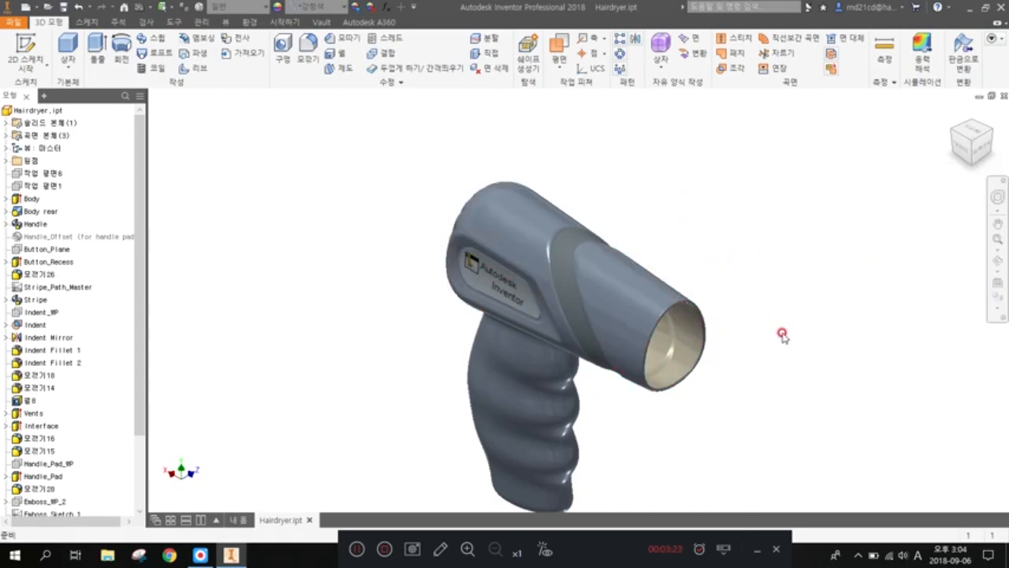
Step: Orbit the hair dryer, look closely at the switch recess on the handle, and return to the new home view
shift+middle_drag(804, 370, 615, 324)
scroll(597, 429, down, 3)
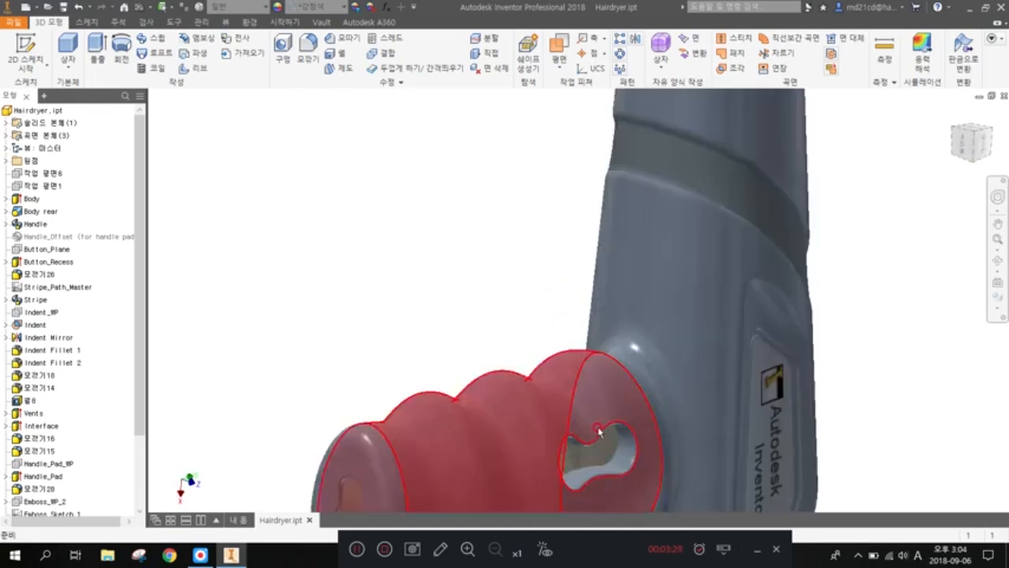
scroll(598, 430, down, 3)
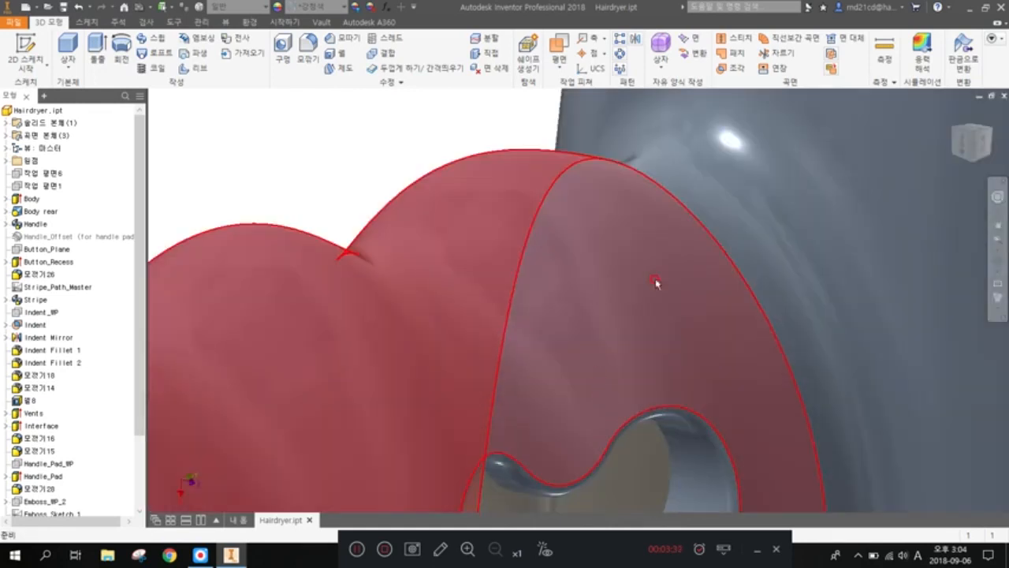
click(951, 115)
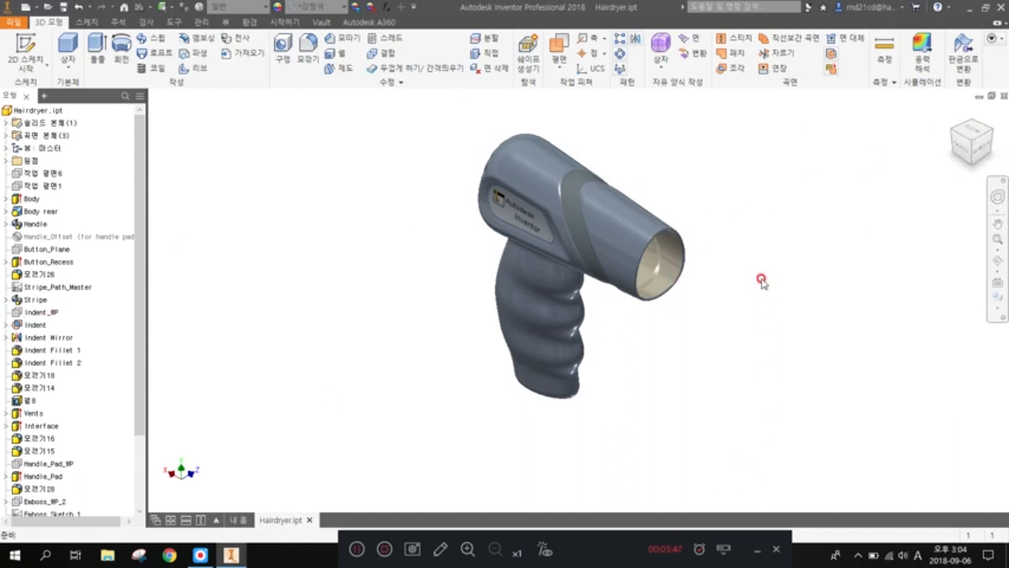
Step: Zoom the hair dryer out and in, and orbit it to view the nozzle and handle from both sides
scroll(634, 158, up, 3)
scroll(681, 165, down, 5)
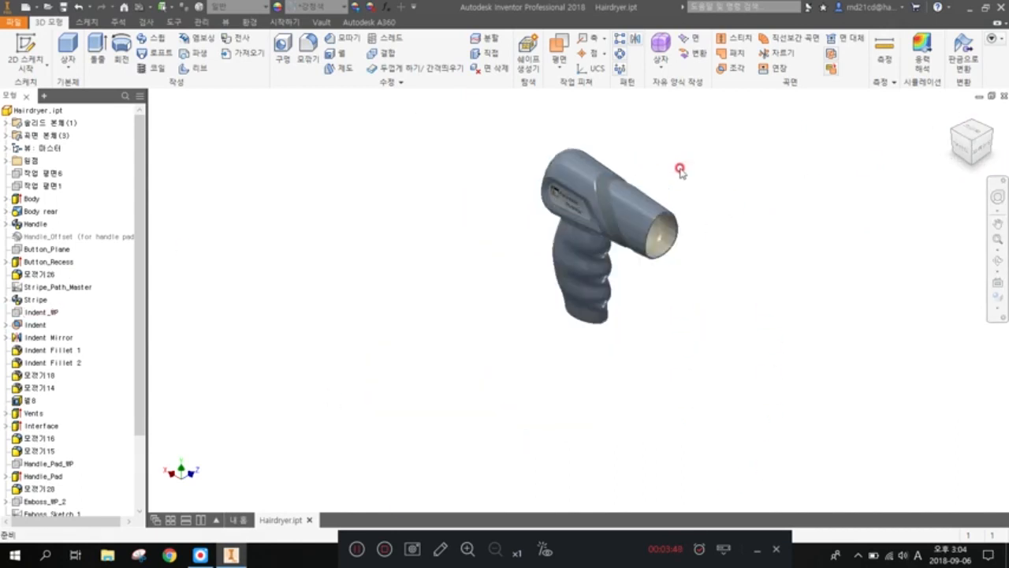
scroll(666, 190, up, 3)
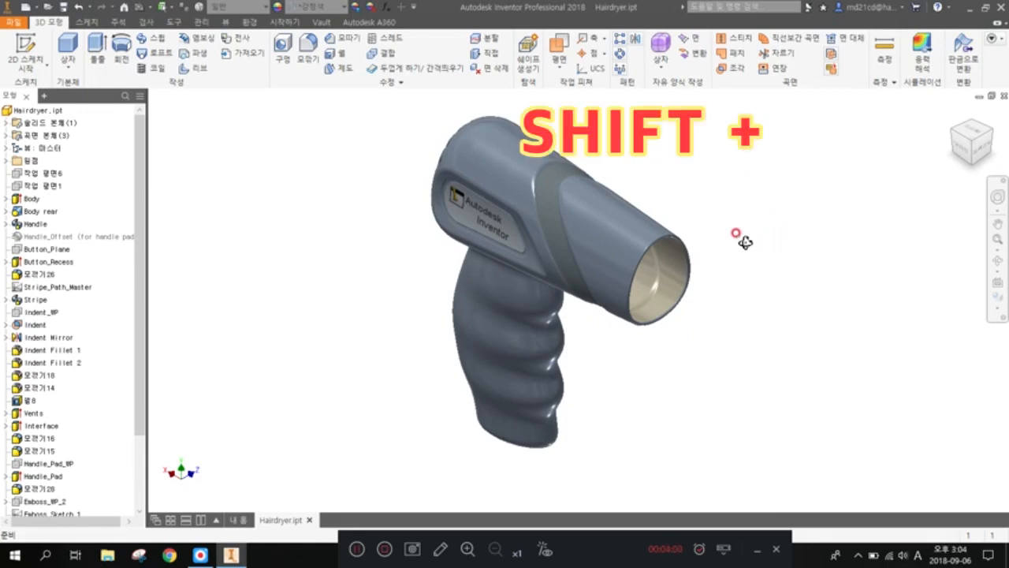
shift+middle_drag(739, 234, 643, 249)
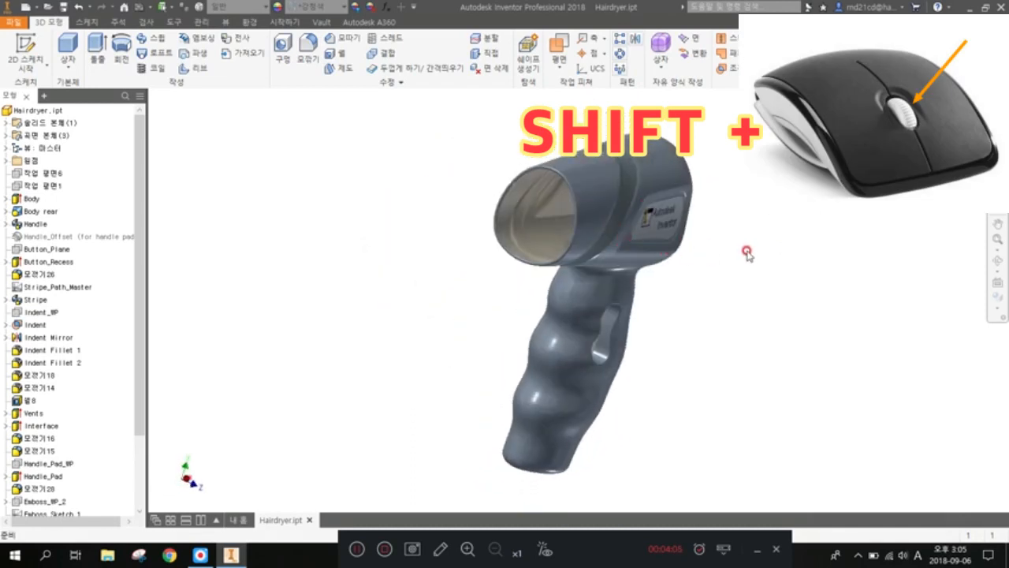
shift+middle_drag(628, 299, 793, 283)
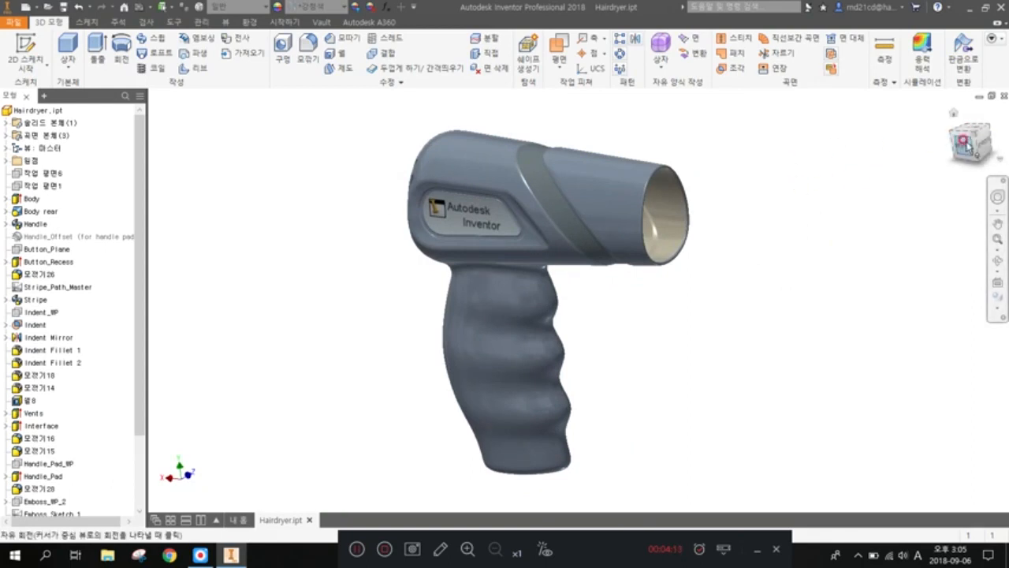
mouse_move(978, 135)
mouse_down()
mouse_move(1000, 132)
mouse_move(966, 146)
mouse_up()
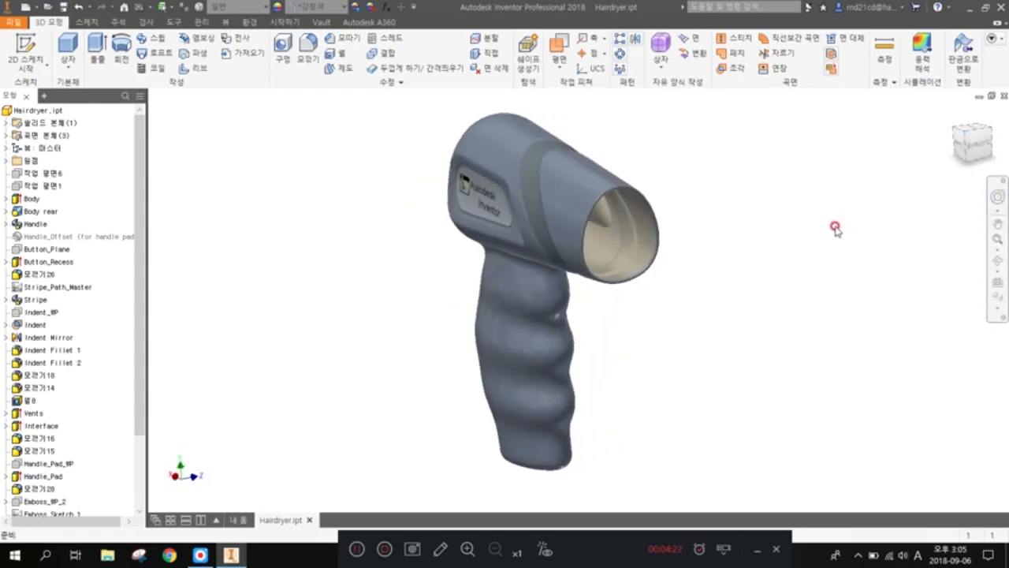
Step: Rotate the hair dryer with Free Orbit, turning it freely, about the horizontal and vertical axes, and within the view plane
click(998, 262)
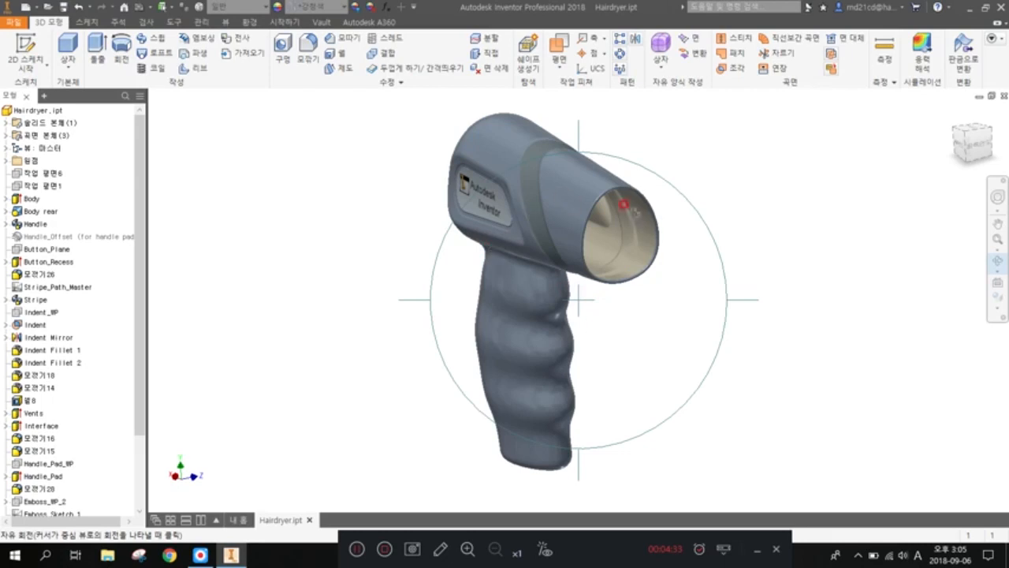
drag(651, 279, 672, 304)
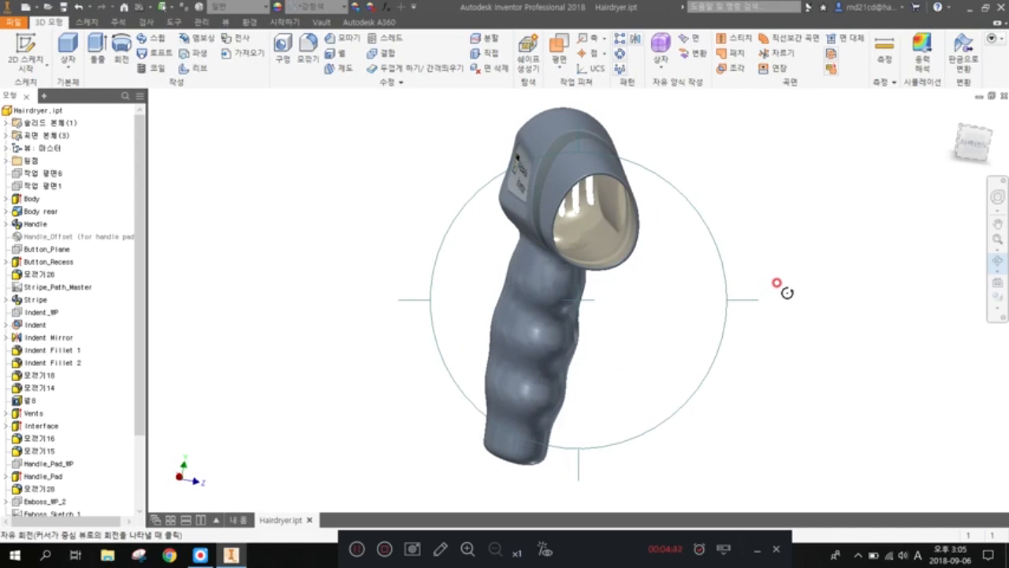
drag(634, 296, 598, 249)
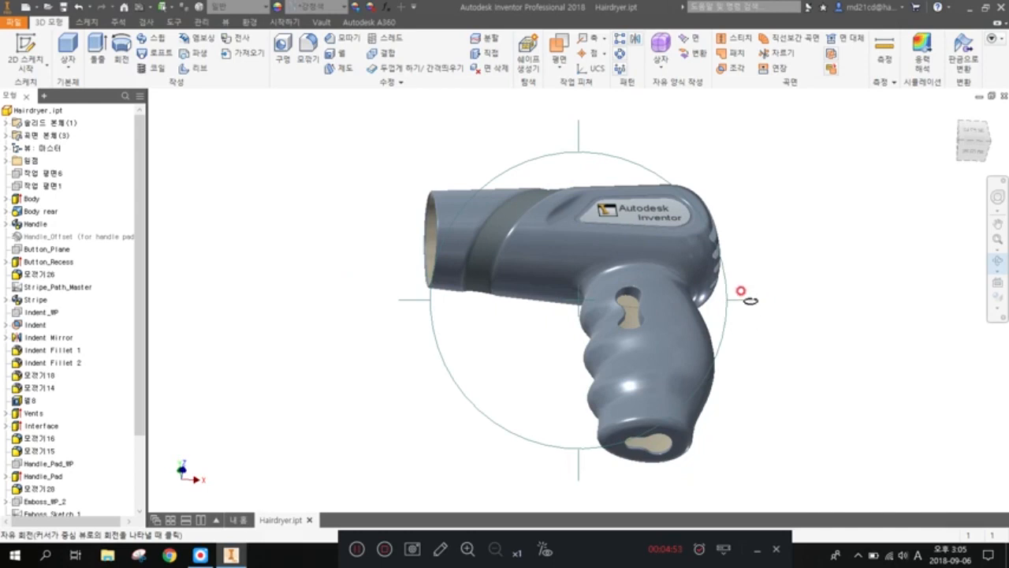
drag(741, 291, 762, 316)
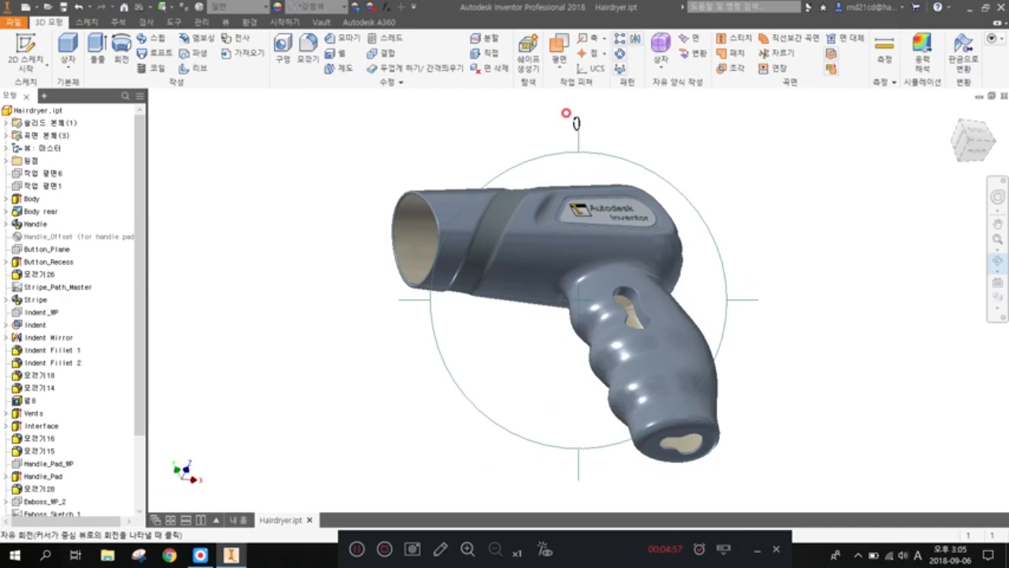
drag(572, 129, 594, 183)
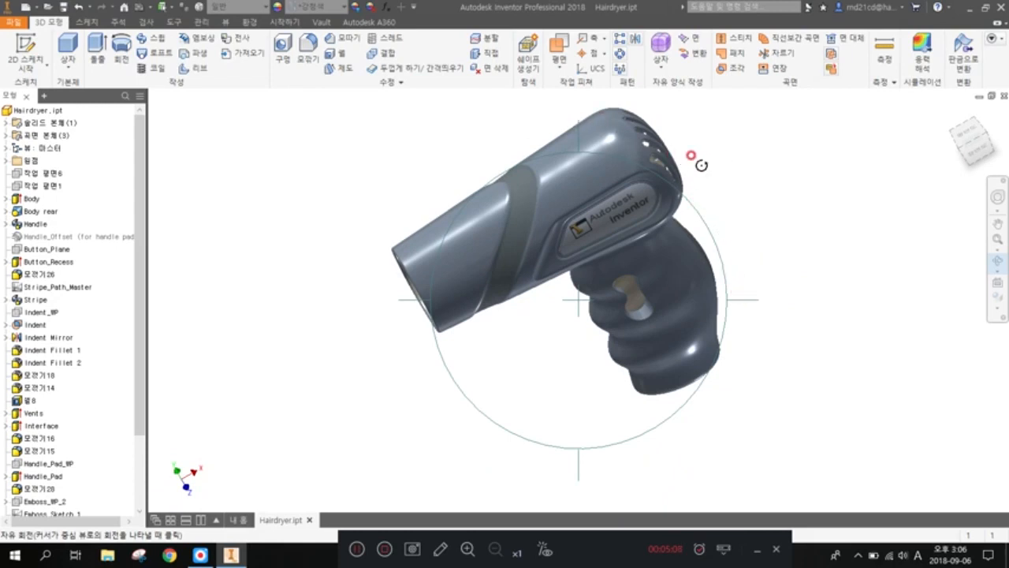
drag(701, 165, 789, 284)
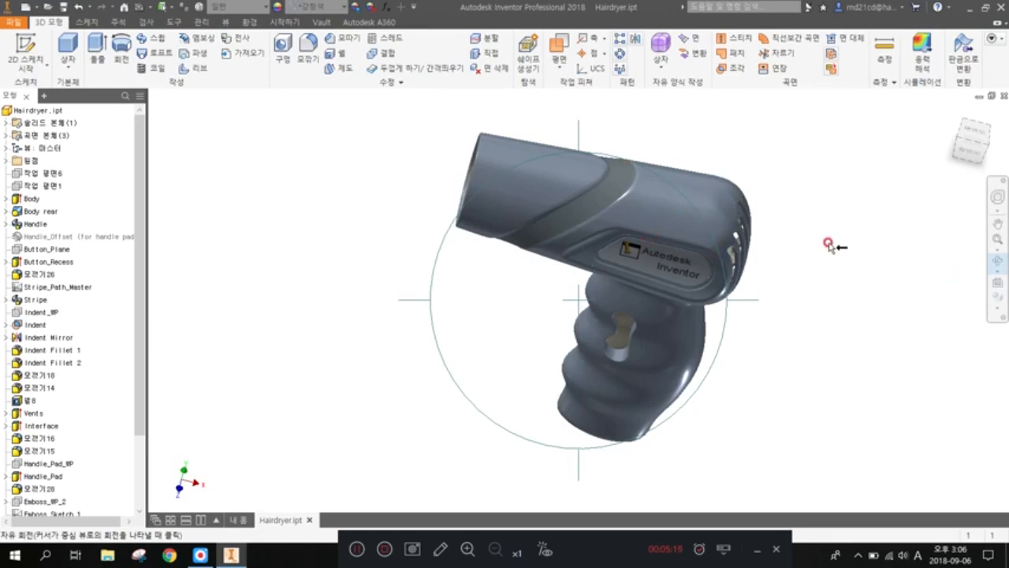
Step: Pan the hair dryer around the graphics area without changing its orientation
click(1000, 224)
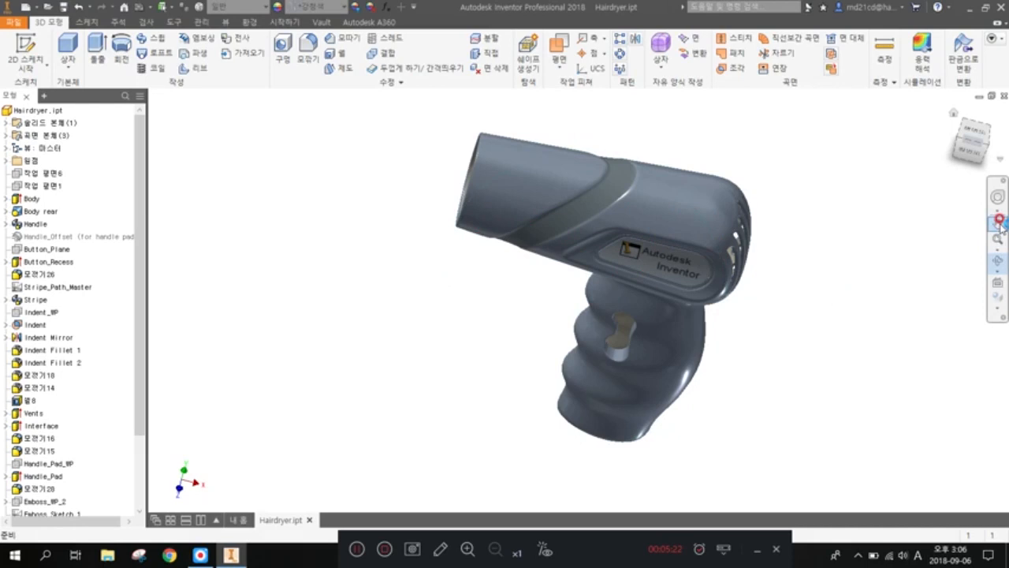
drag(731, 249, 664, 335)
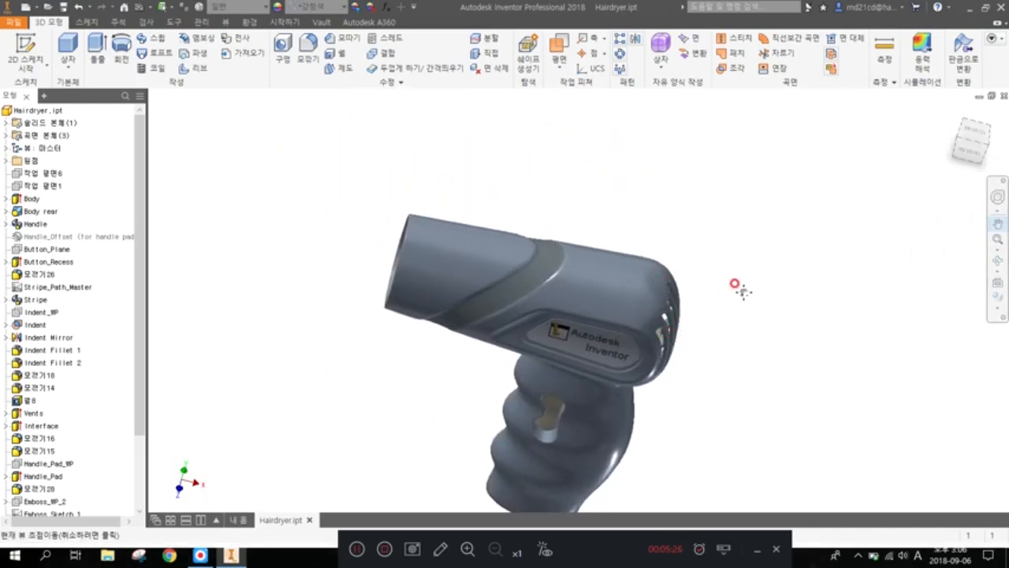
drag(669, 284, 653, 227)
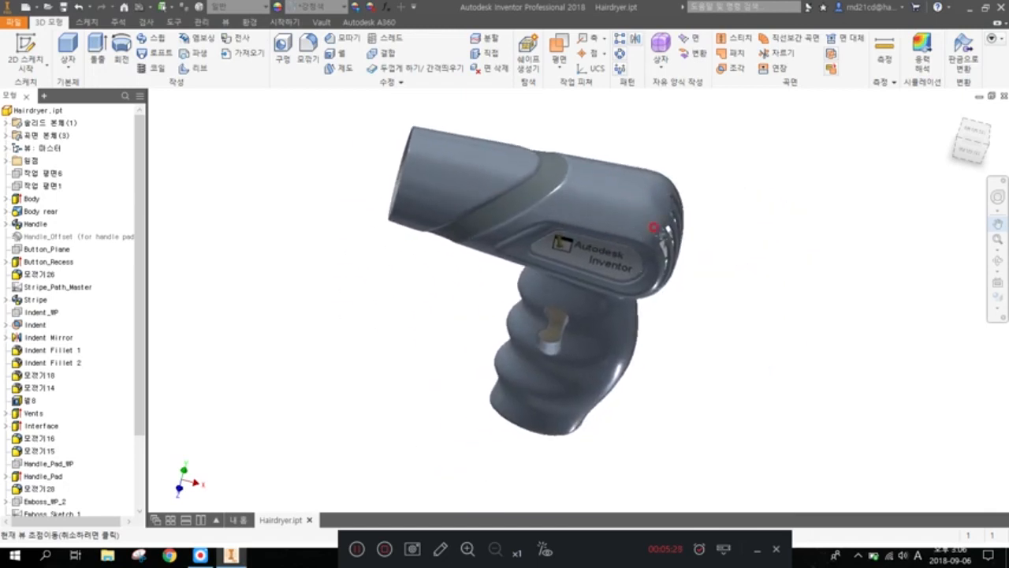
Step: Shrink the hair dryer by zooming far out, and fit it back to the window with Zoom All, doing this twice
click(1000, 241)
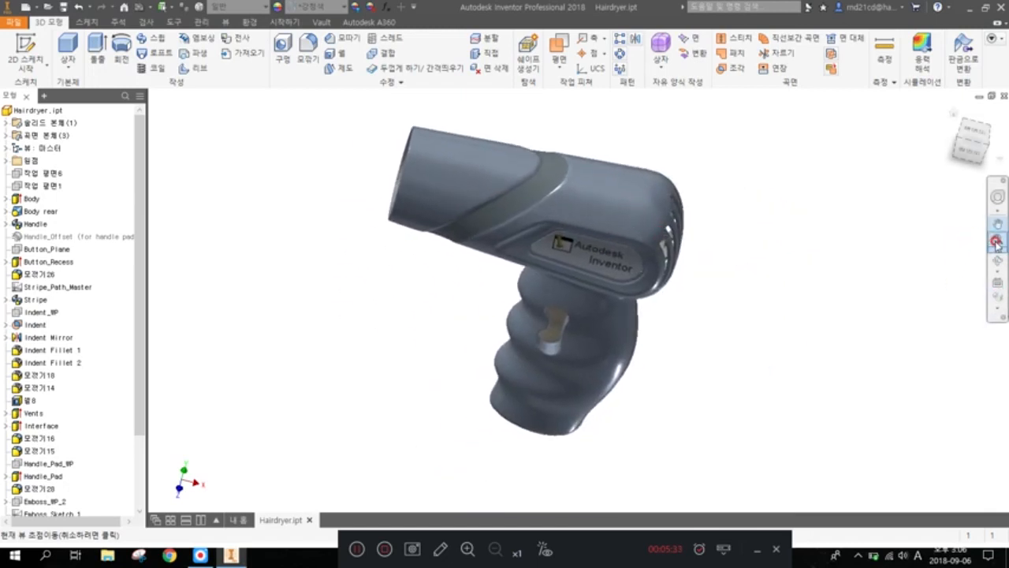
scroll(807, 259, down, 5)
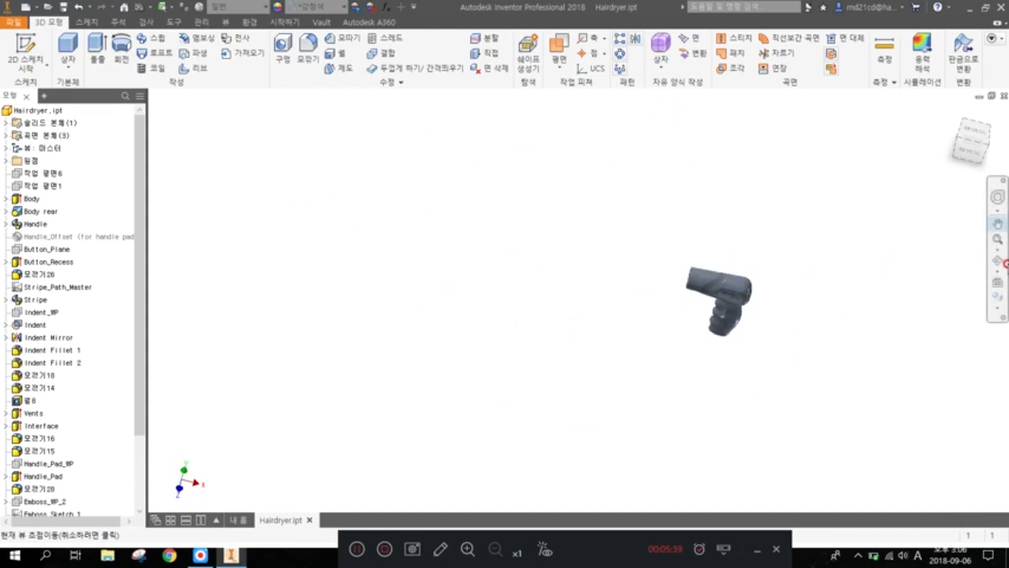
click(999, 240)
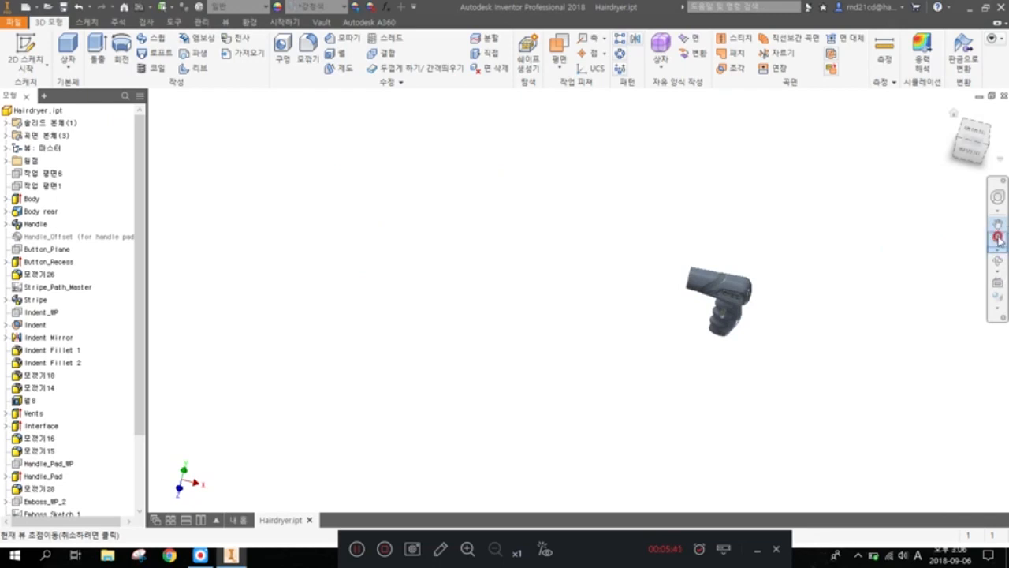
click(999, 239)
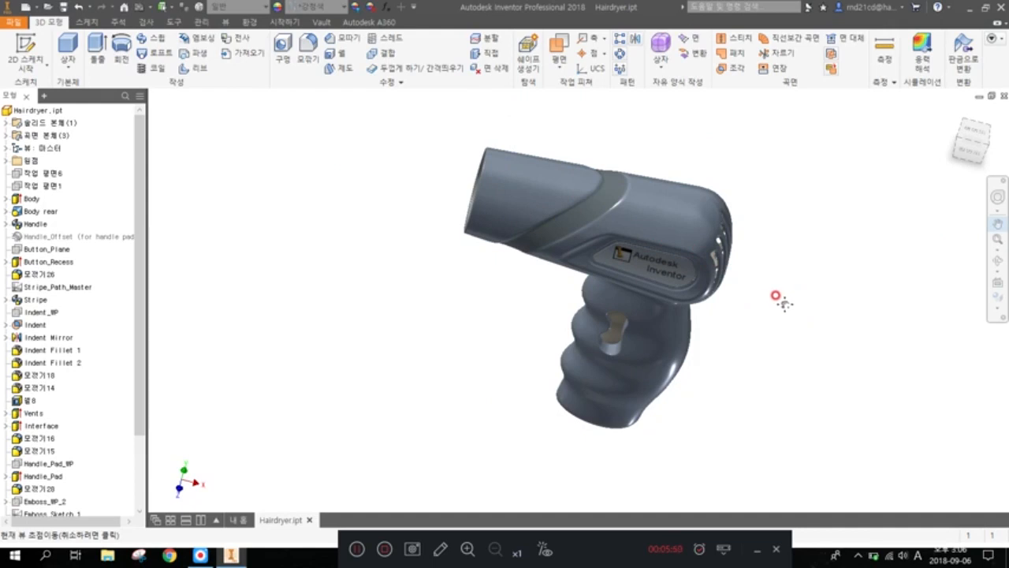
scroll(717, 296, down, 5)
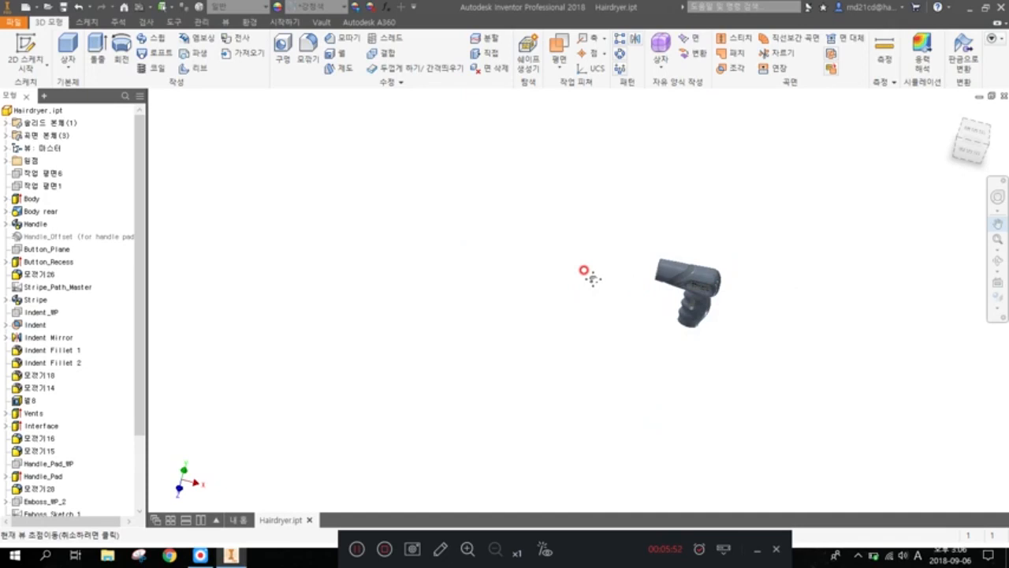
middle_click(584, 270)
middle_click(585, 270)
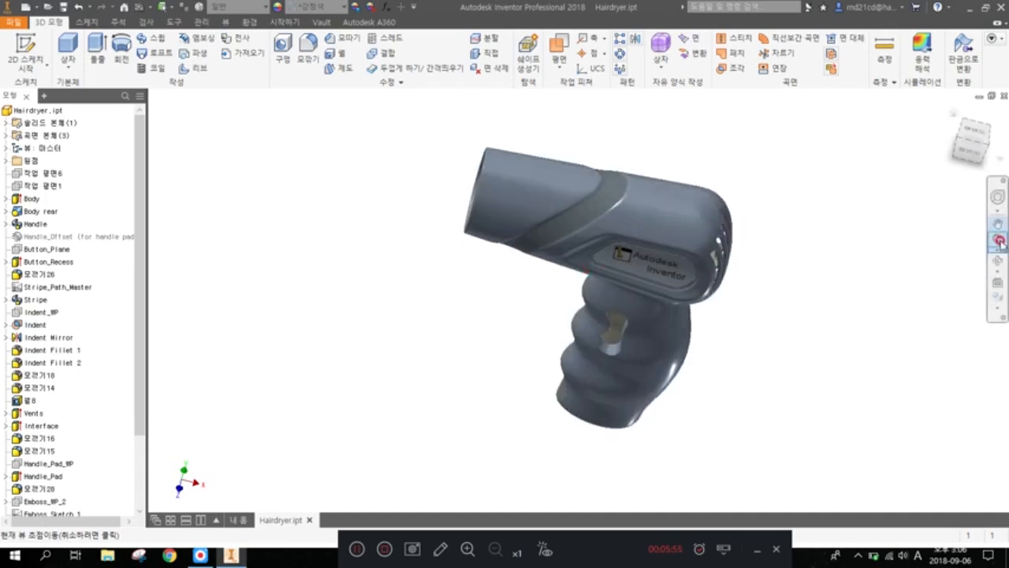
Step: Orbit to the flat end face of the handle around the keyhole-shaped opening and view it straight on with Look At (보기)
shift+middle_drag(663, 424, 566, 395)
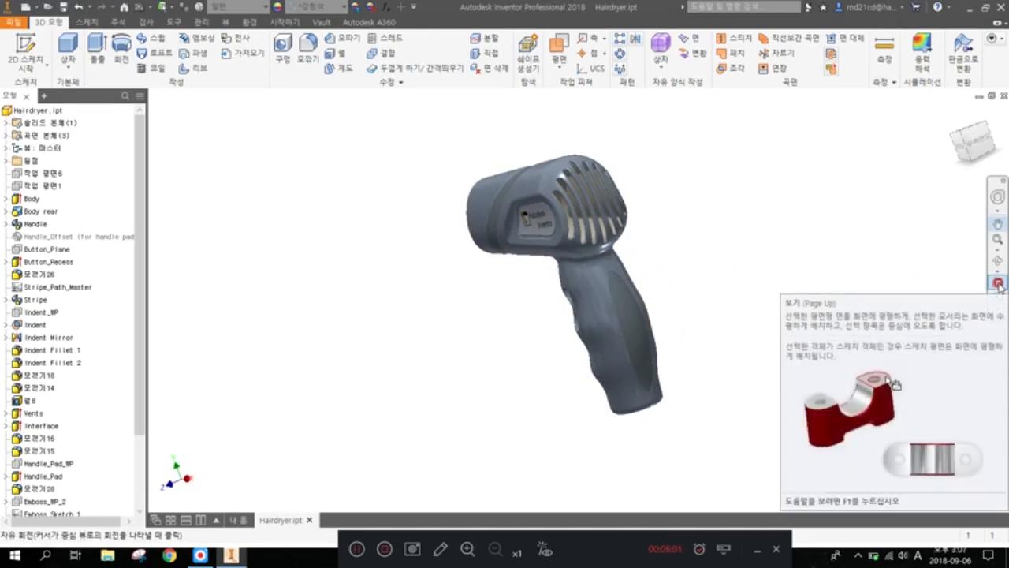
click(1000, 285)
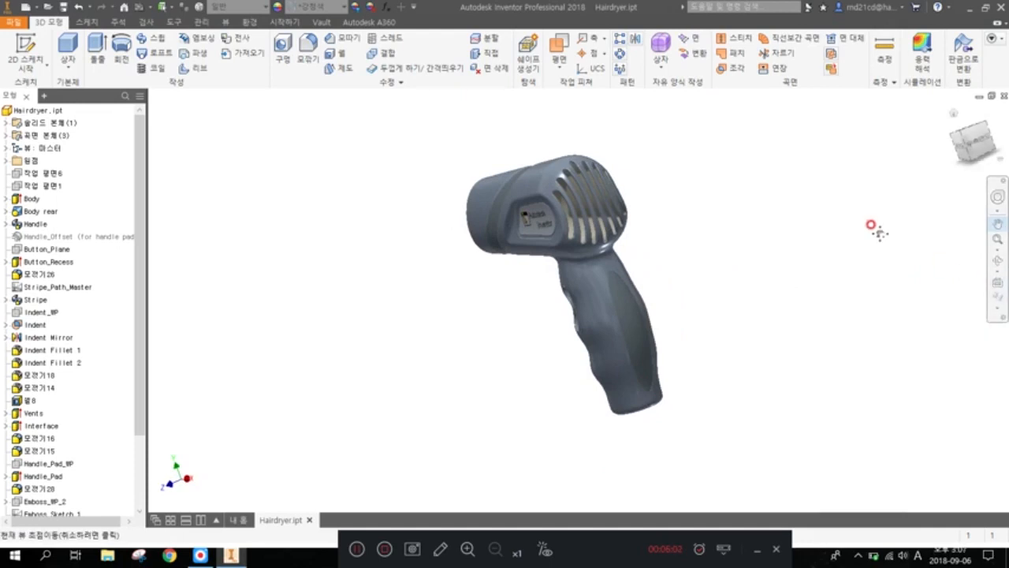
click(998, 286)
drag(645, 357, 778, 291)
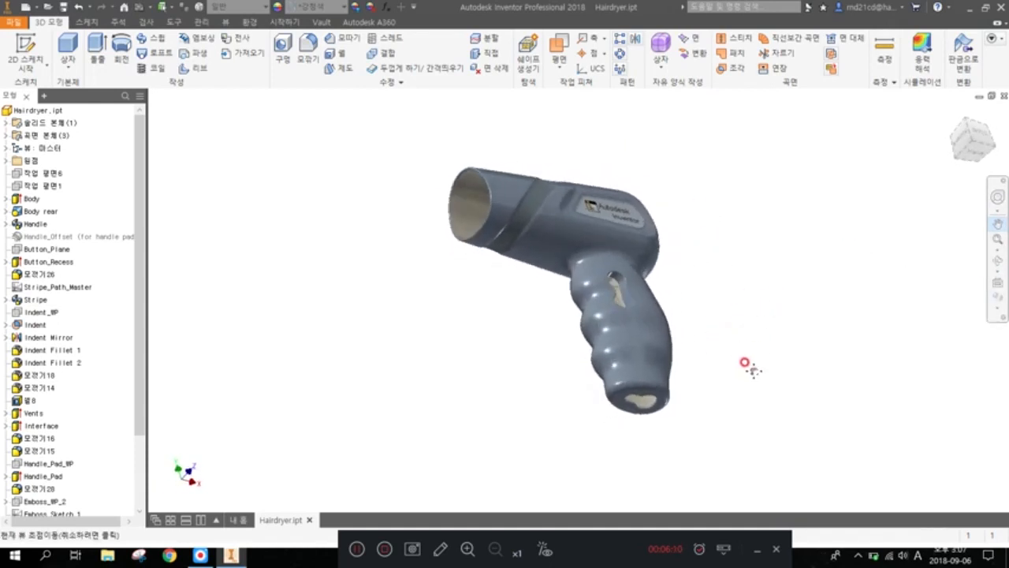
shift+middle_drag(719, 371, 747, 315)
scroll(646, 265, down, 4)
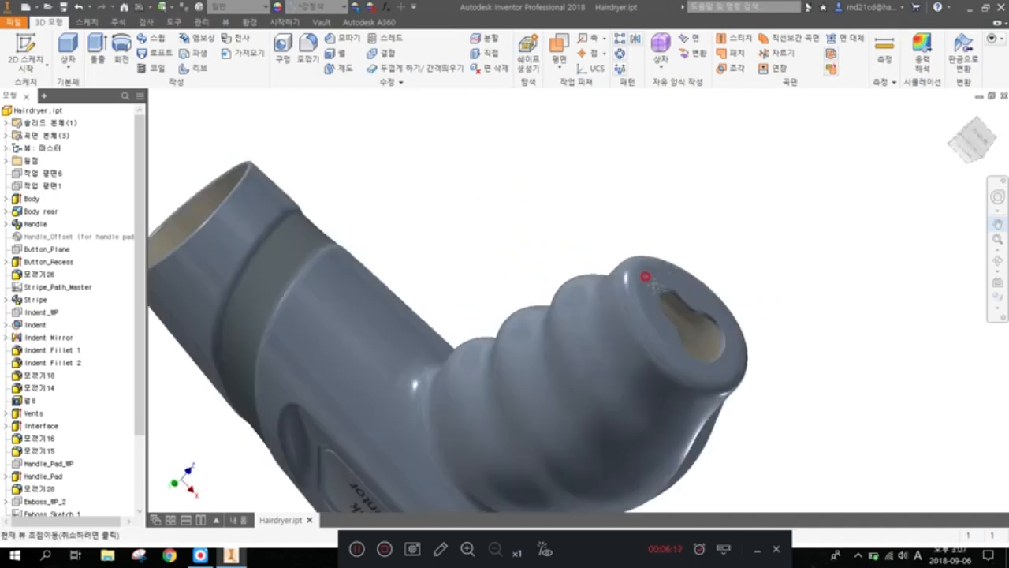
click(672, 278)
click(655, 284)
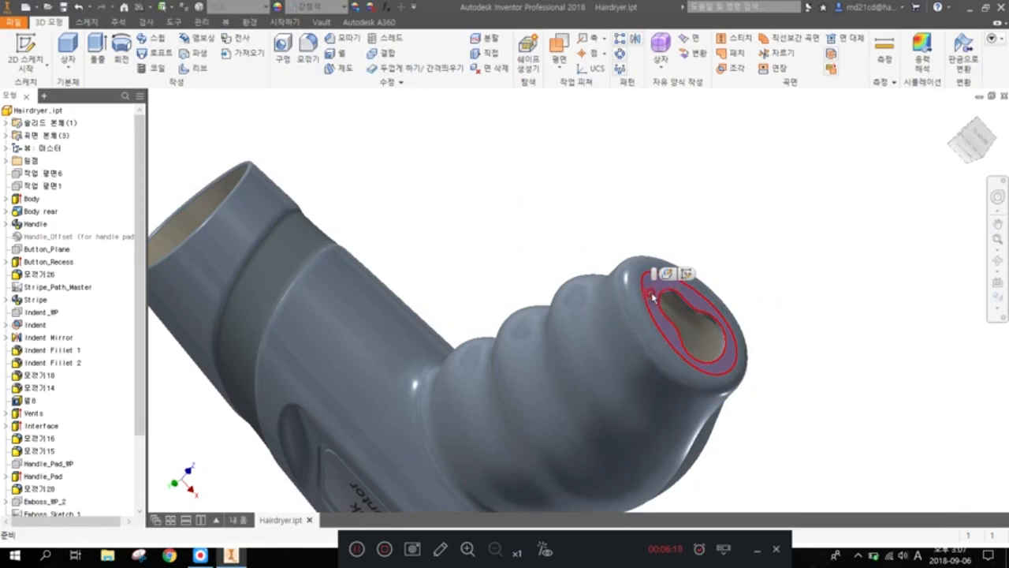
click(999, 291)
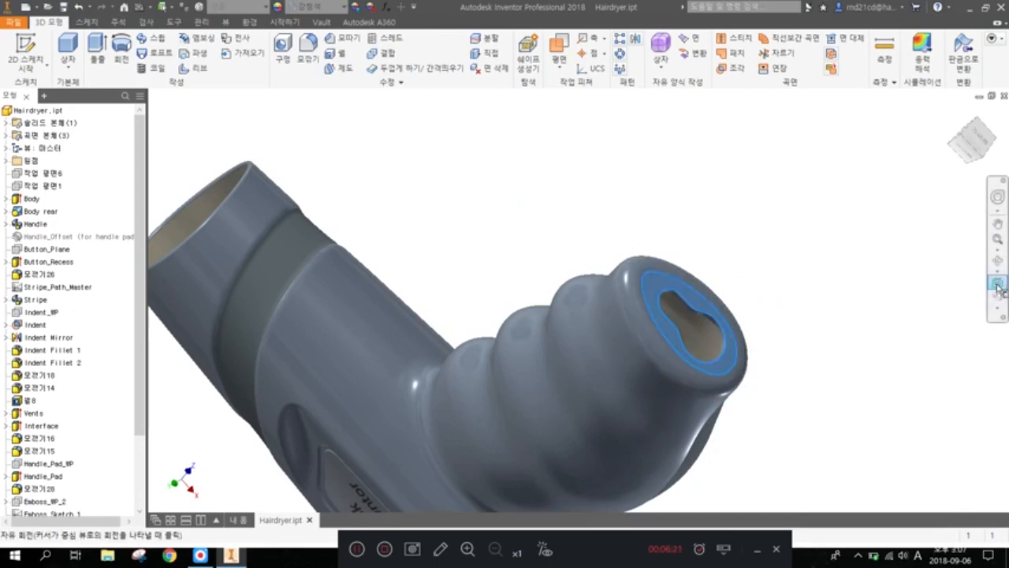
click(697, 298)
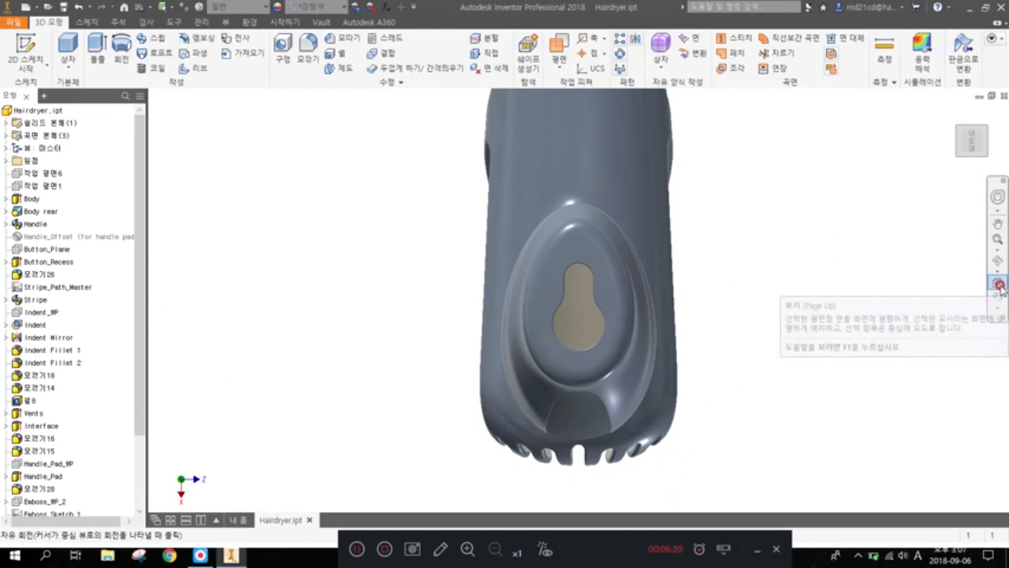
click(1000, 286)
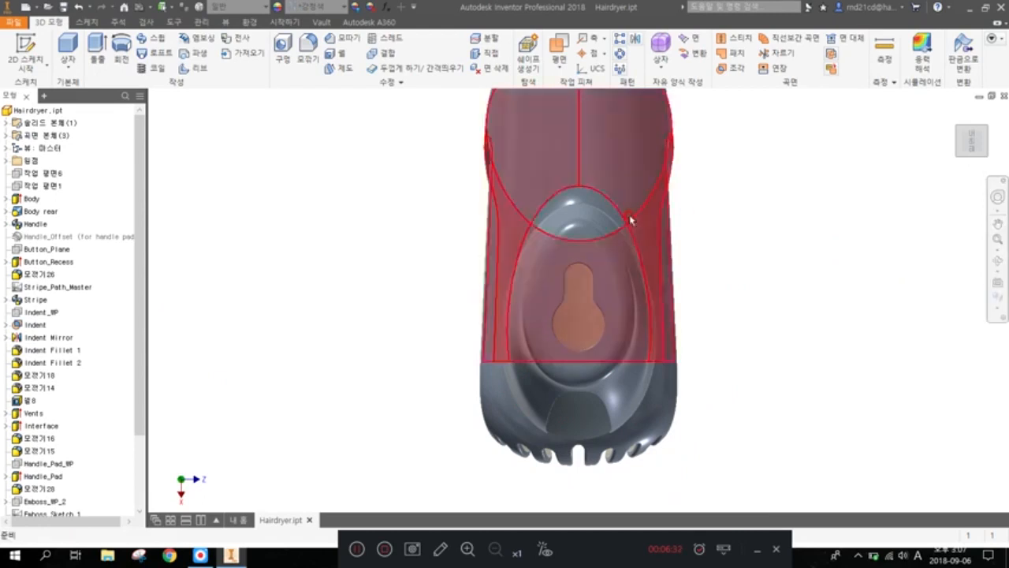
Step: Set the visual style to Shaded with Edges (모서리로 음영처리) and inspect the hair dryer's edges up close from the home view
click(998, 308)
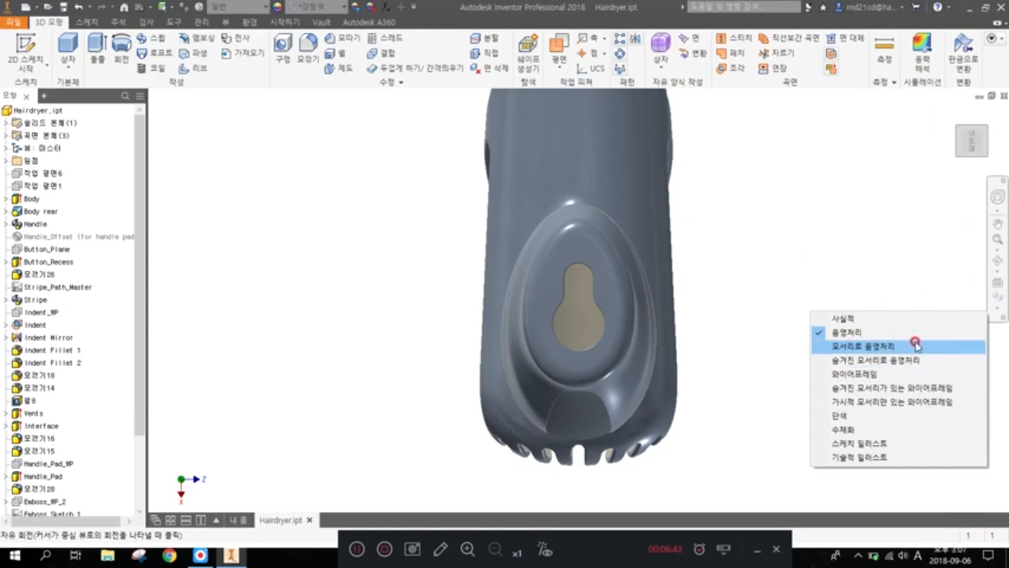
click(822, 345)
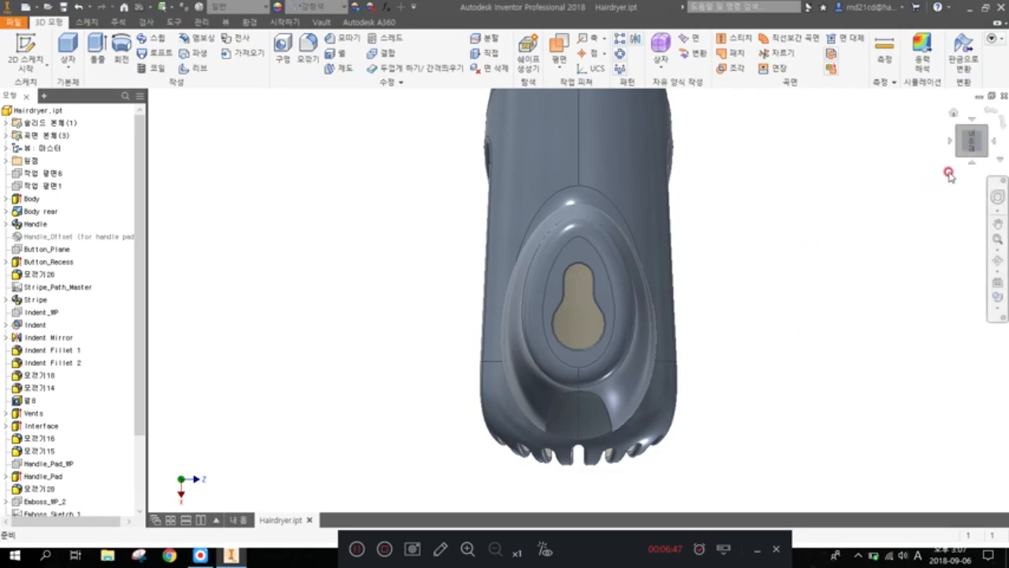
click(951, 108)
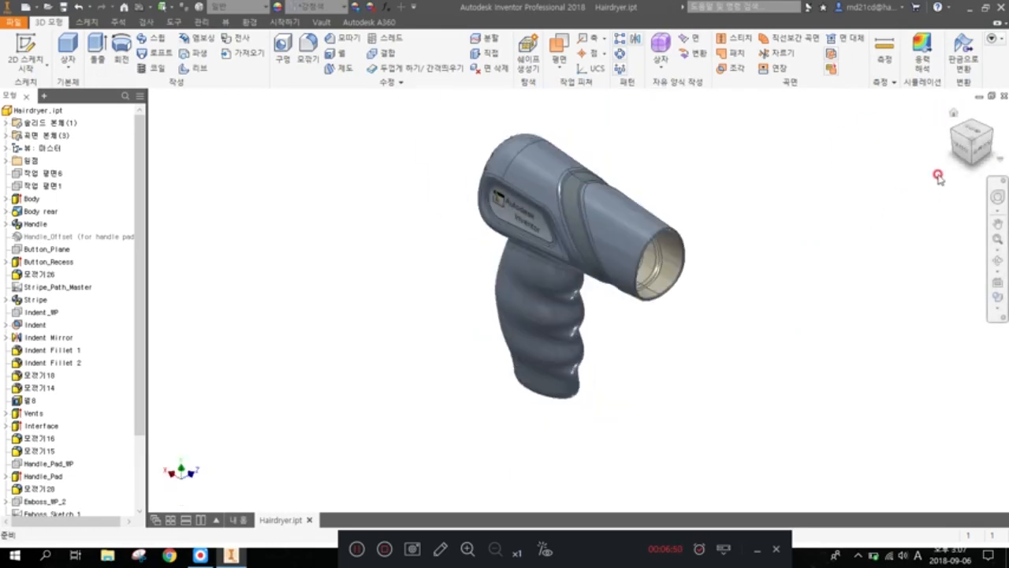
scroll(530, 199, down, 3)
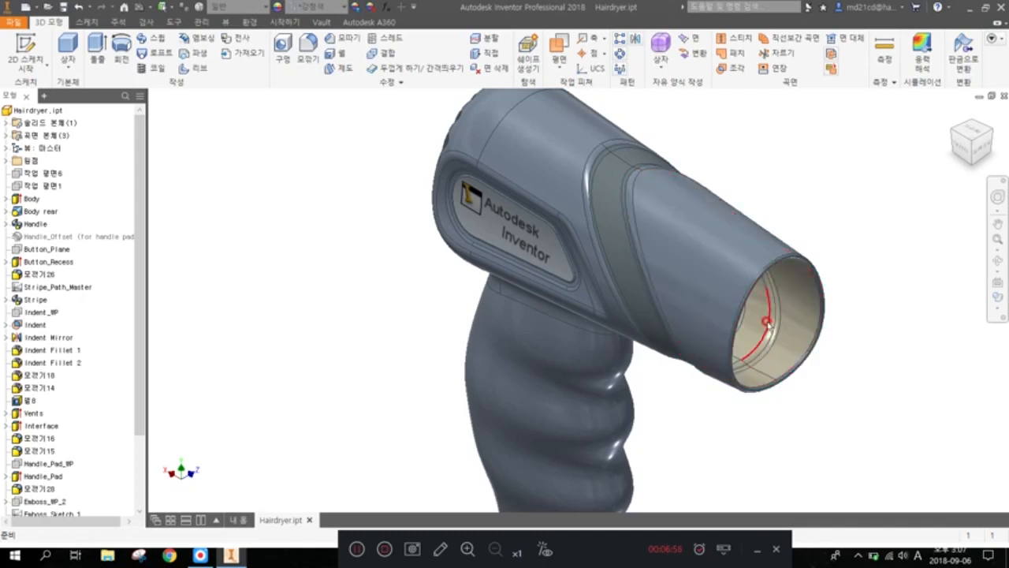
Step: Examine the hair dryer in the Wireframe (와이어프레임) visual style while orbiting it, and return to Shaded with Edges (모서리로 음영처리)
click(999, 311)
click(826, 374)
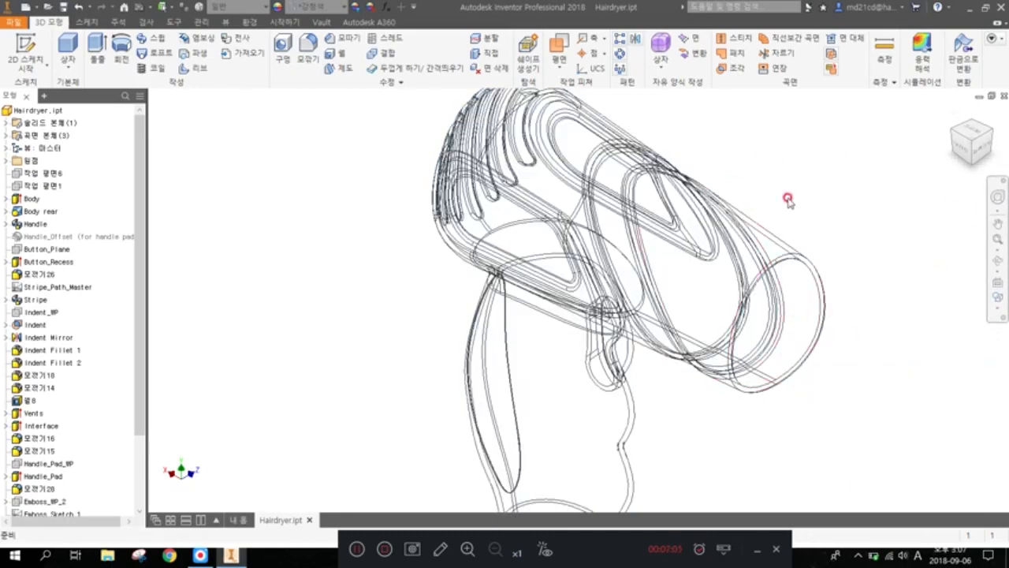
scroll(744, 166, up, 2)
drag(826, 214, 603, 261)
click(998, 309)
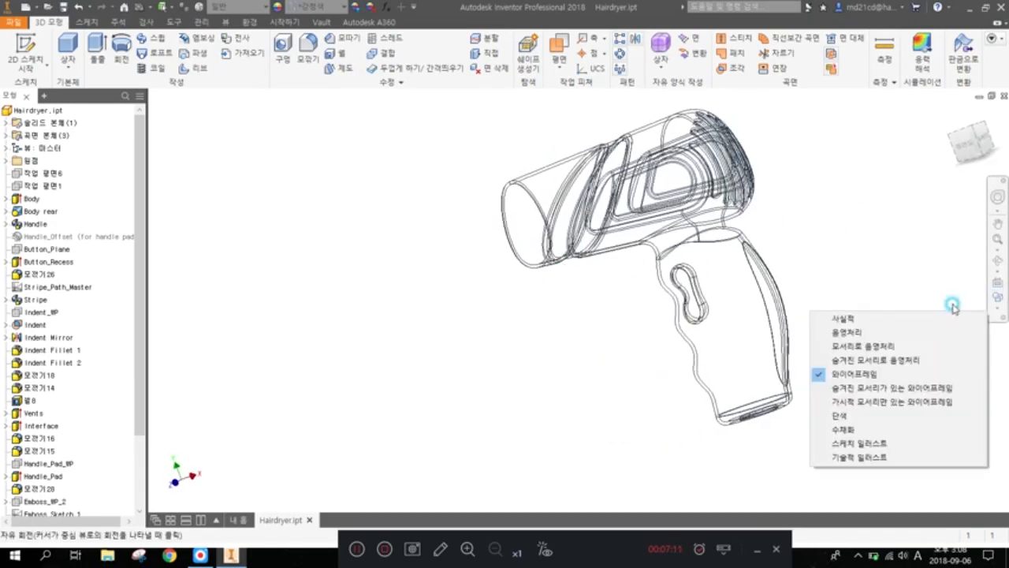
click(874, 347)
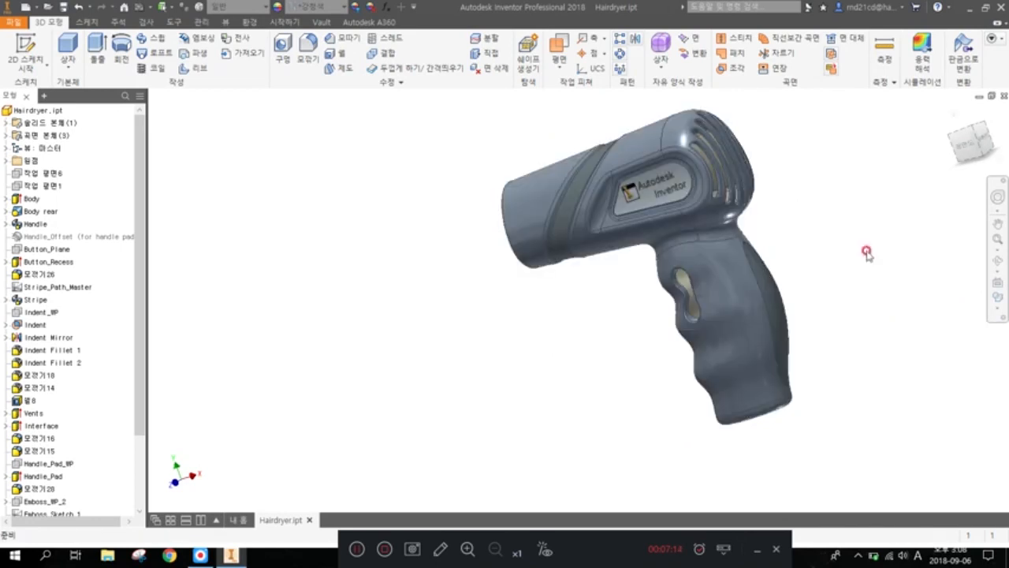
Step: Return the hair dryer to the home view and zoom it out and in around the body
click(953, 114)
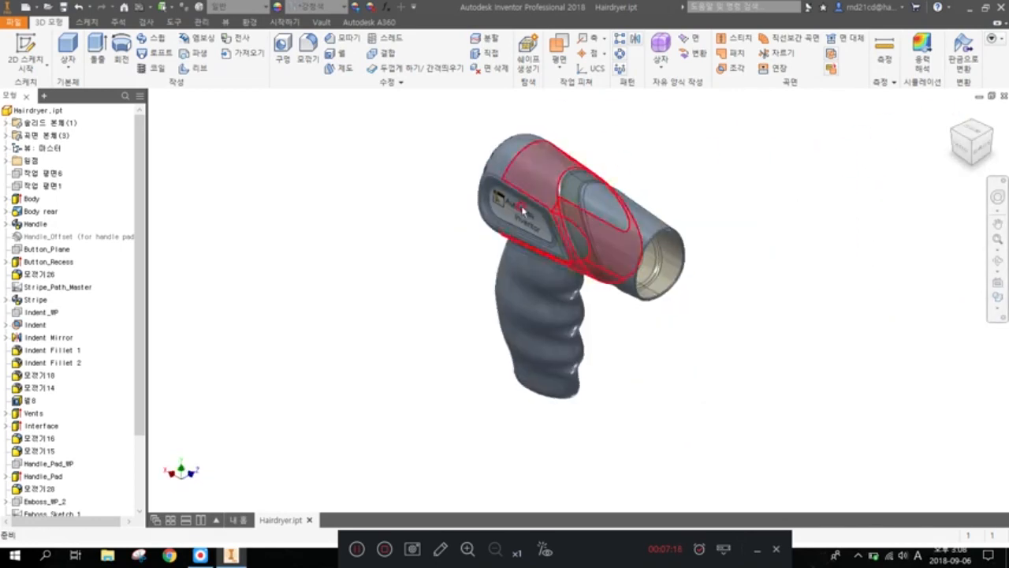
scroll(491, 293, down, 5)
scroll(584, 274, up, 4)
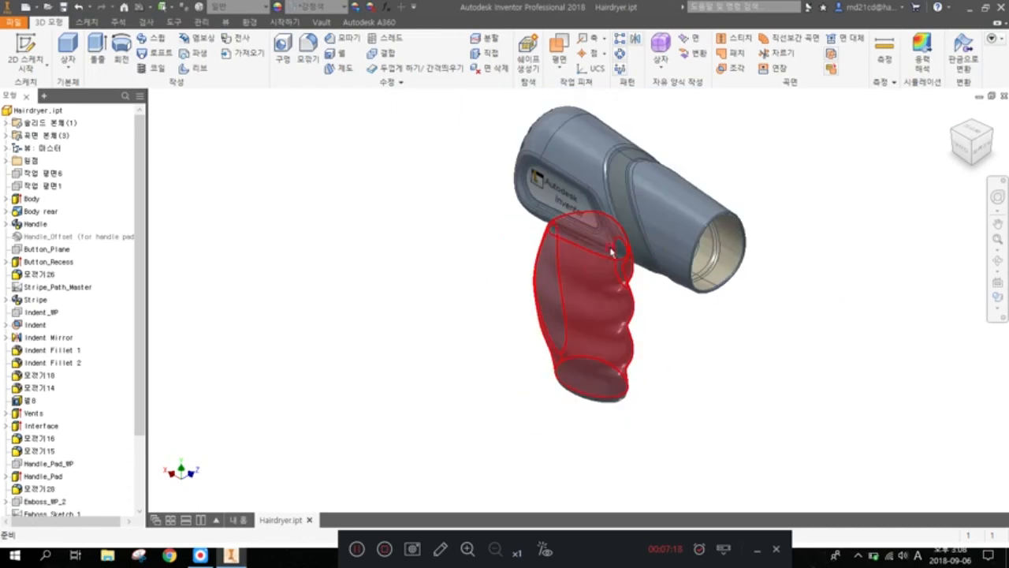
click(1000, 298)
click(879, 330)
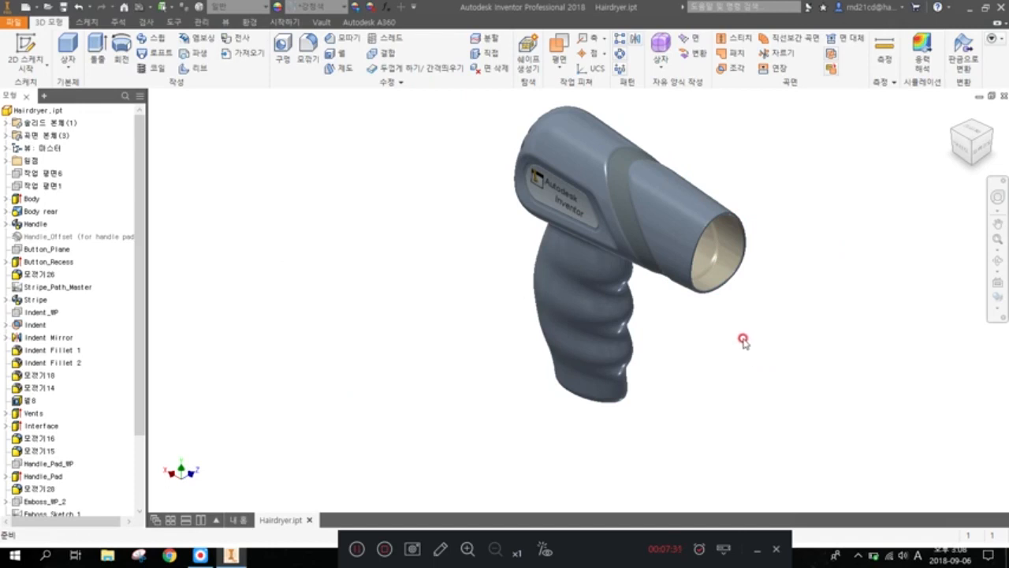
Step: Start the full navigation SteeringWheel and use it to zoom and pan the hair dryer
click(997, 199)
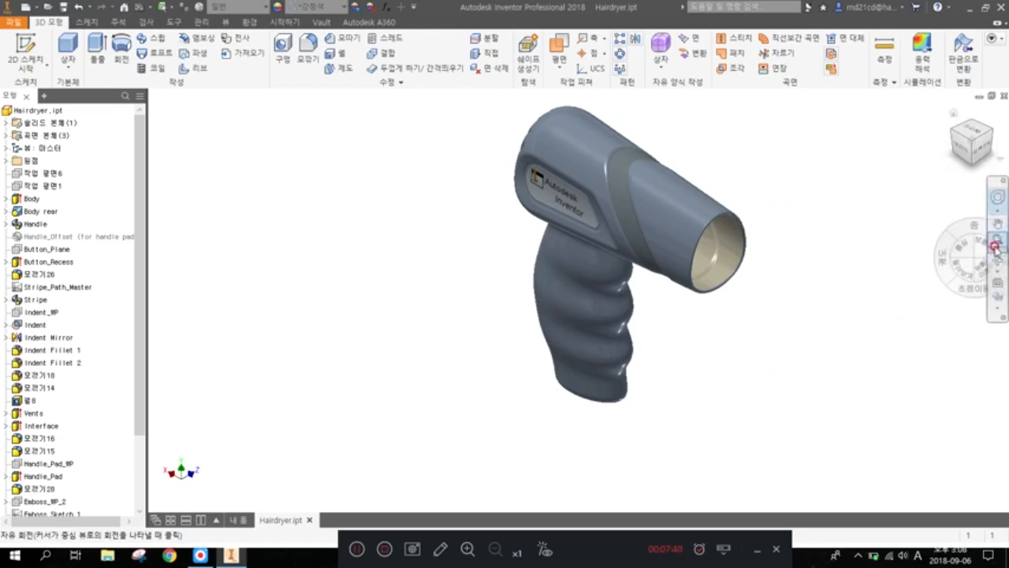
click(773, 168)
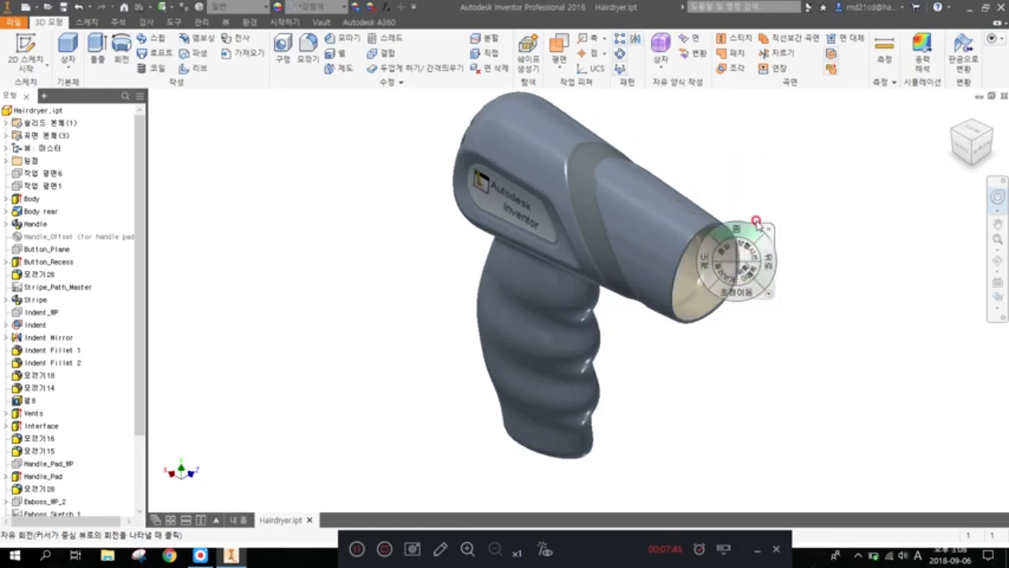
drag(733, 337, 744, 303)
drag(777, 221, 705, 156)
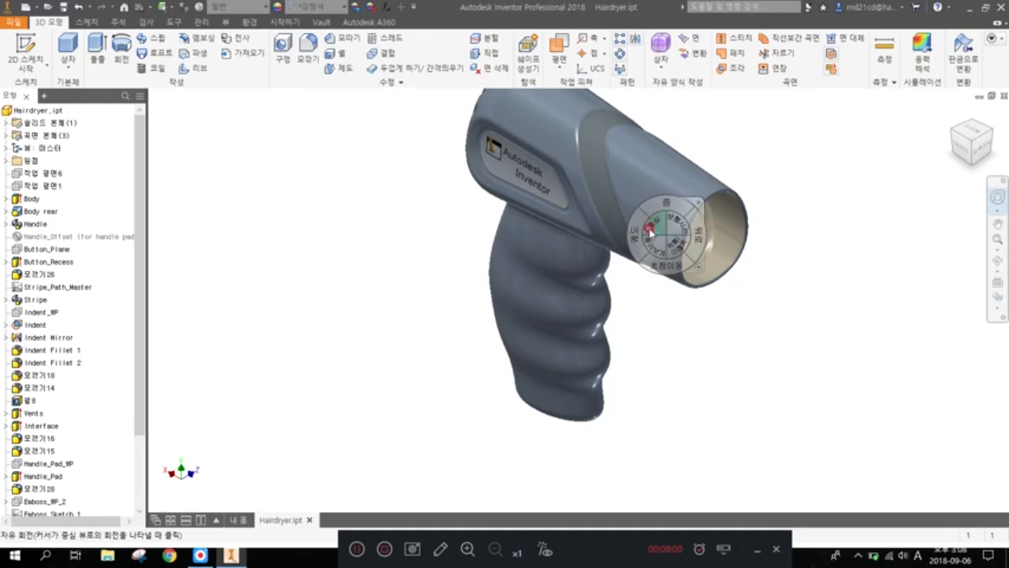
Step: Orbit and zoom the hair dryer with the navigation wheel to view the nozzle opening and the handle's finger grips up close
mouse_move(632, 233)
mouse_down()
mouse_move(611, 221)
mouse_move(552, 235)
mouse_move(645, 262)
mouse_move(622, 329)
mouse_move(683, 168)
mouse_move(600, 309)
mouse_move(667, 280)
mouse_up()
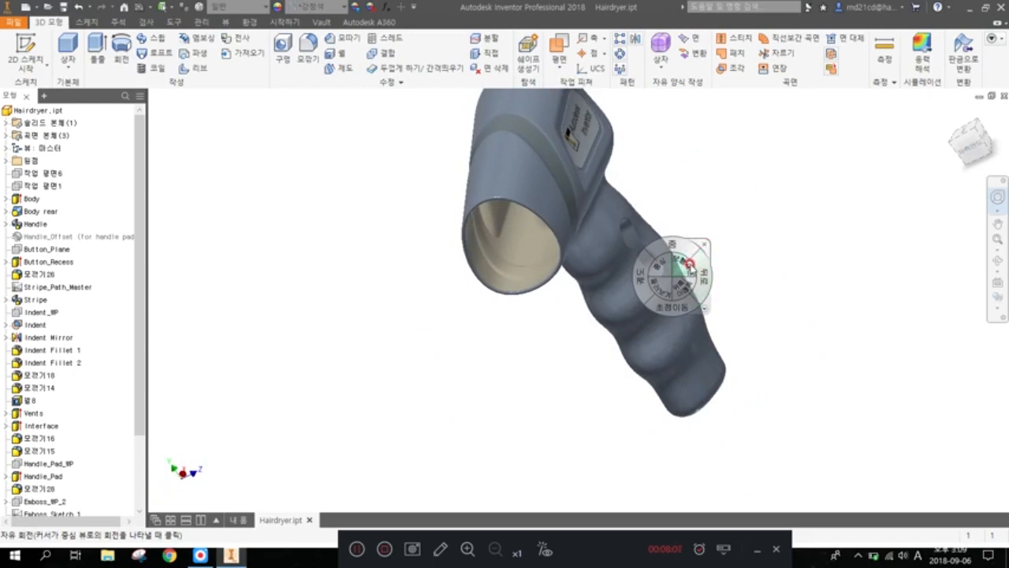
drag(578, 431, 822, 373)
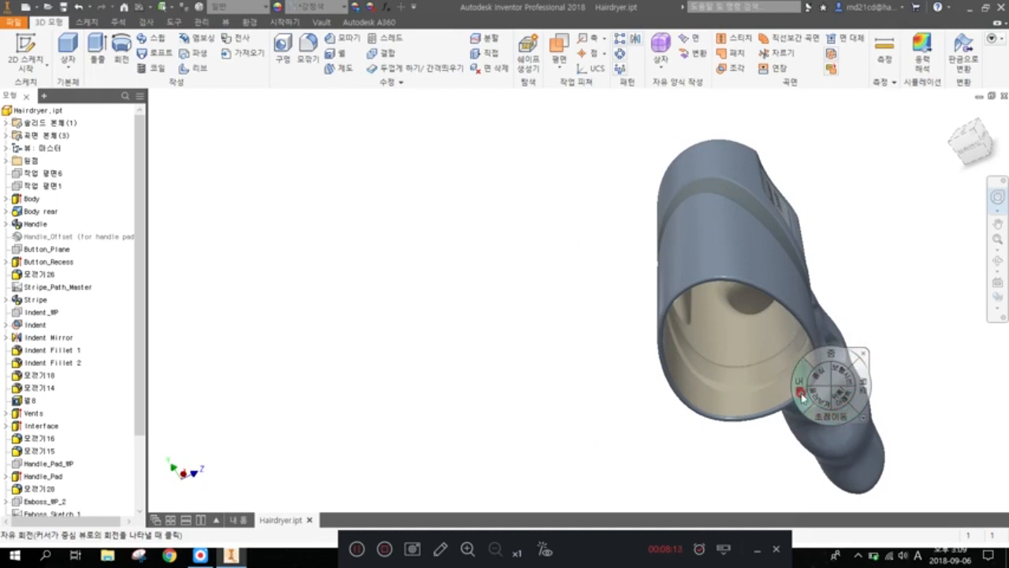
drag(842, 380, 571, 350)
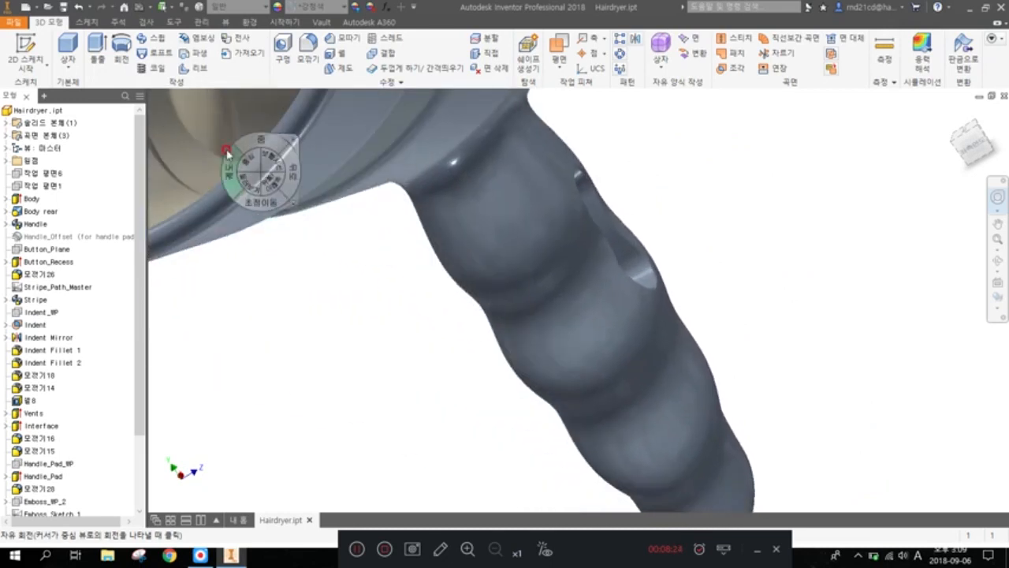
drag(578, 430, 626, 424)
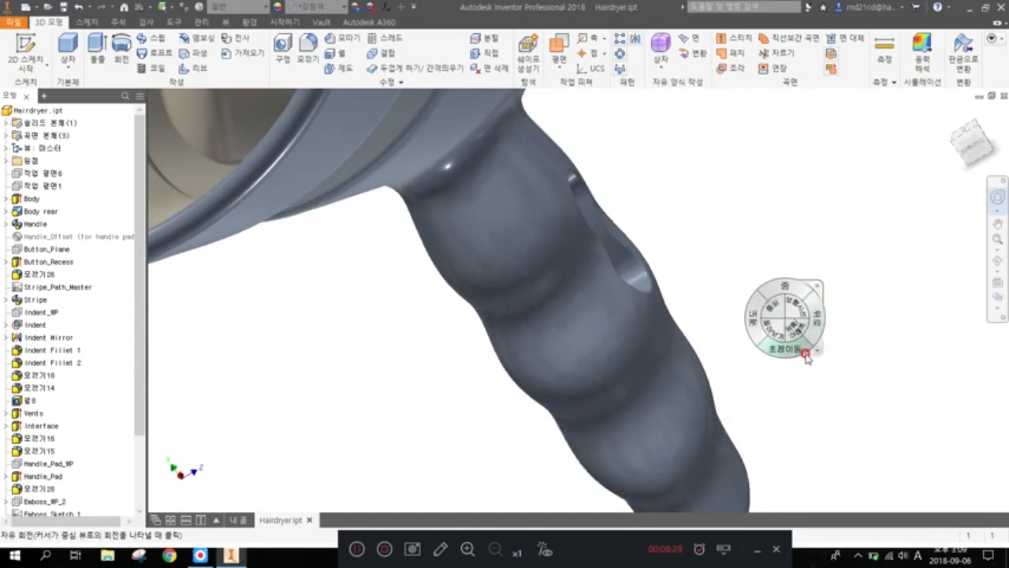
drag(793, 356, 822, 376)
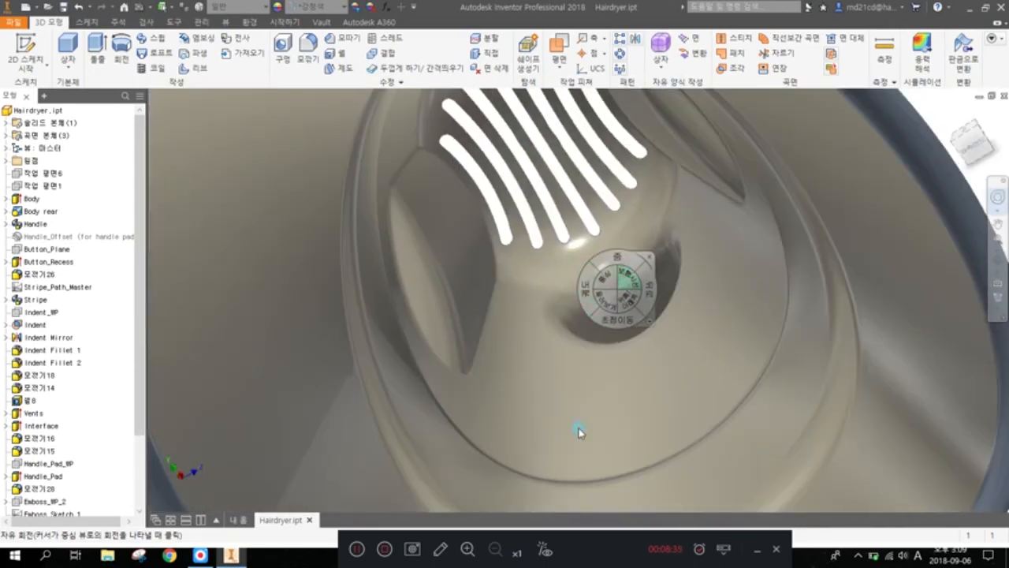
Step: Move the view inside the nozzle toward the vent slots and the handle opening with the navigation wheel
drag(578, 431, 666, 398)
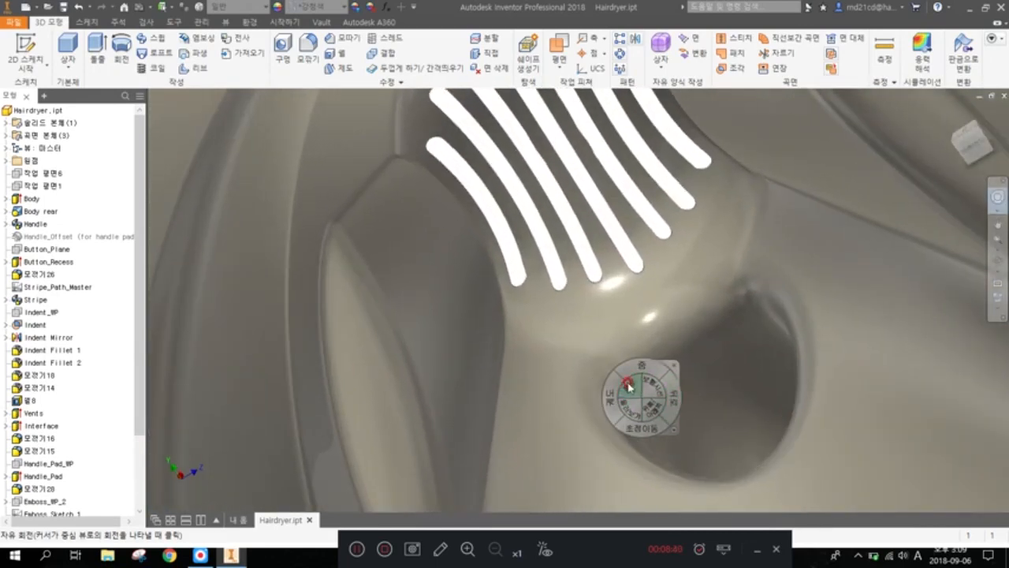
click(660, 412)
click(662, 413)
click(661, 413)
click(661, 412)
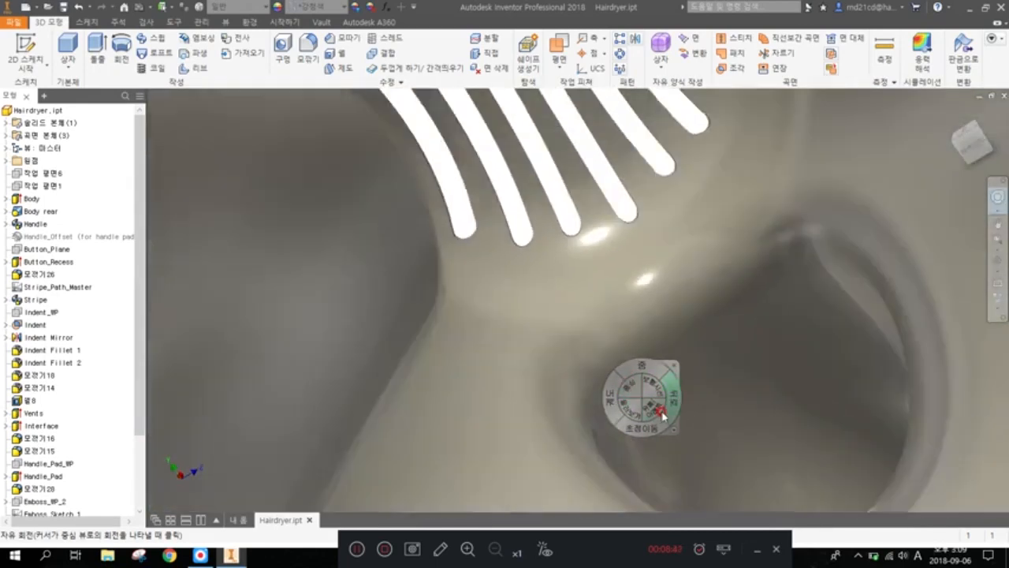
click(660, 413)
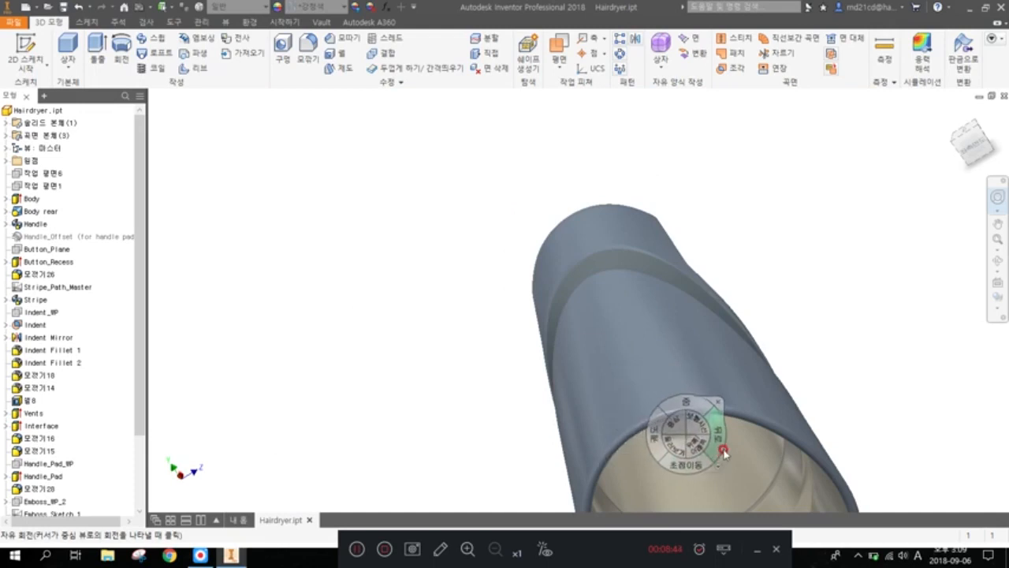
Step: Pan the nozzle opening with the navigation wheel and move the view in and out of its interior
drag(682, 432, 643, 372)
click(643, 372)
click(644, 373)
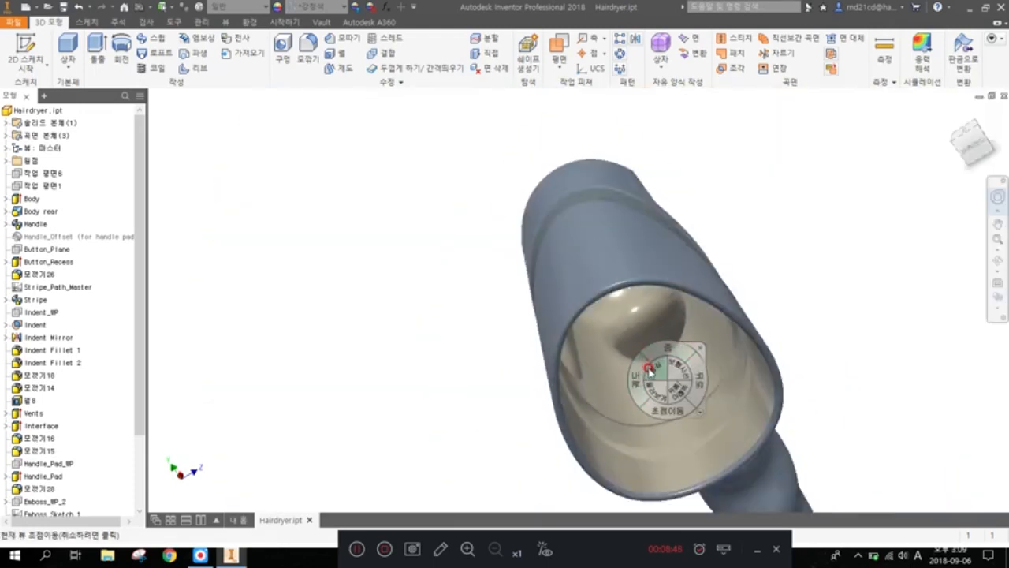
click(644, 372)
click(637, 295)
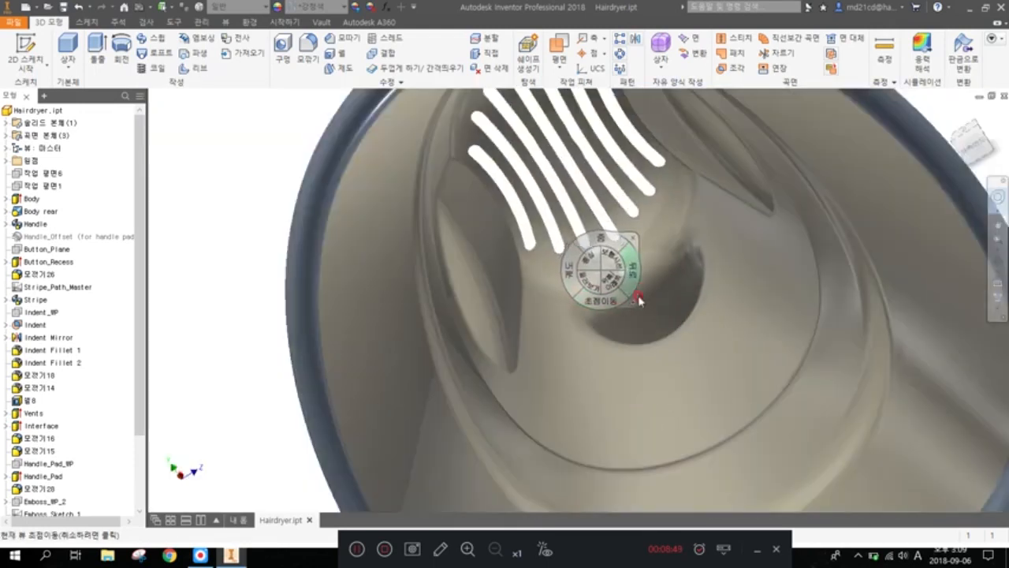
click(641, 297)
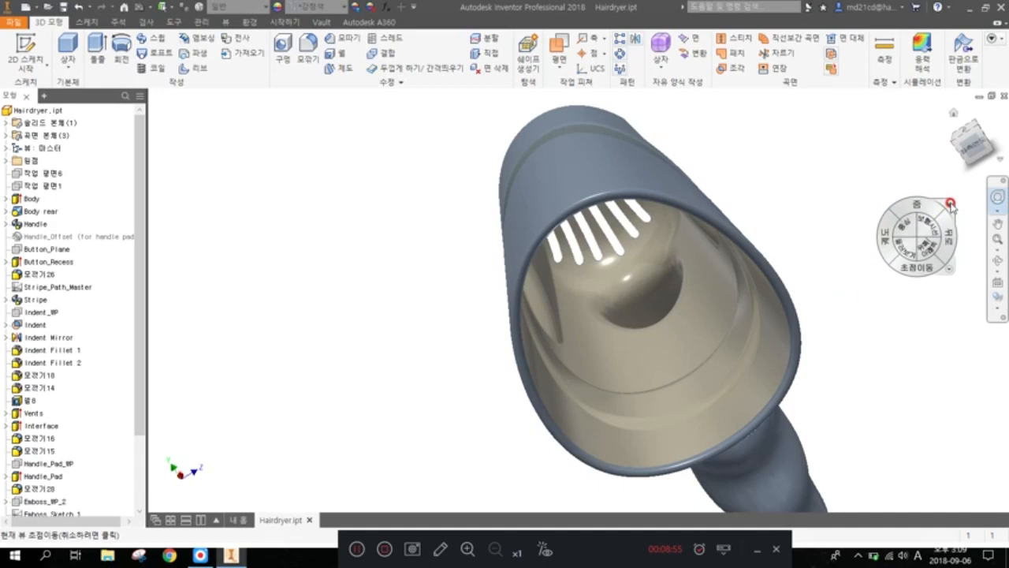
Step: Close the navigation wheel and restore the home view, zooming the hair dryer to a comfortable size
click(951, 203)
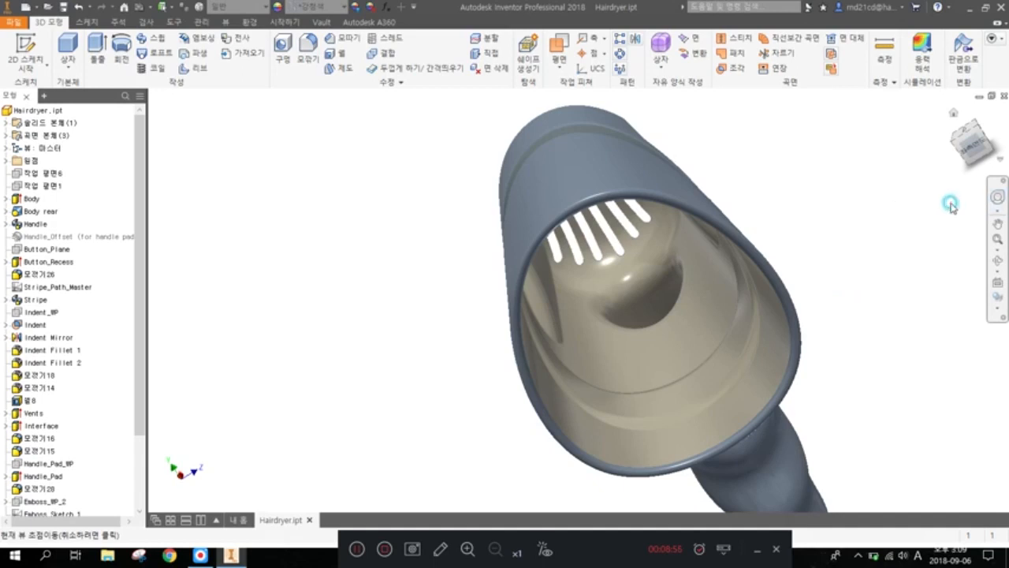
click(952, 112)
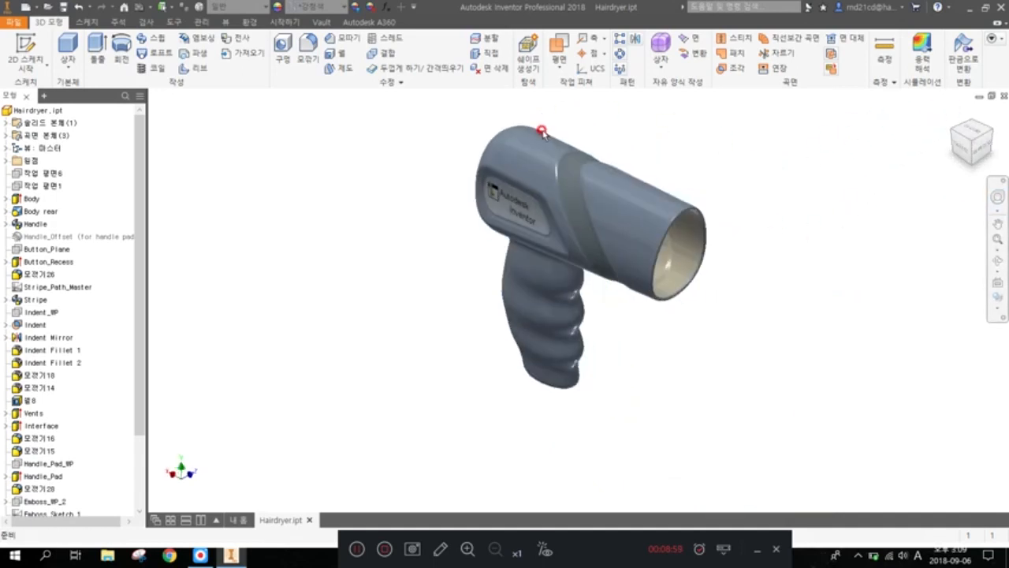
scroll(573, 129, down, 5)
scroll(557, 134, up, 5)
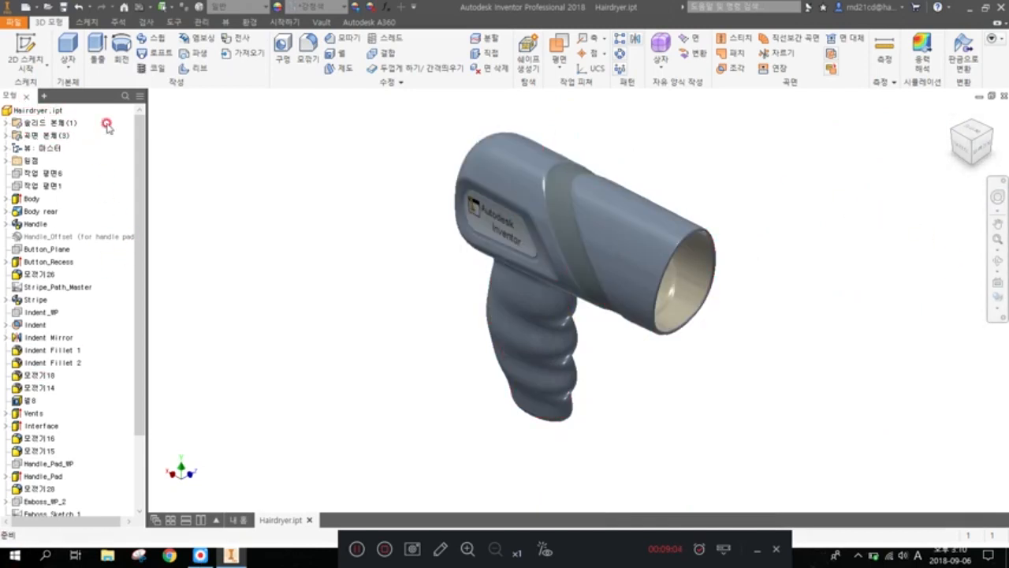
Step: Close the model browser and display it again with the User Interface option 모형
click(25, 99)
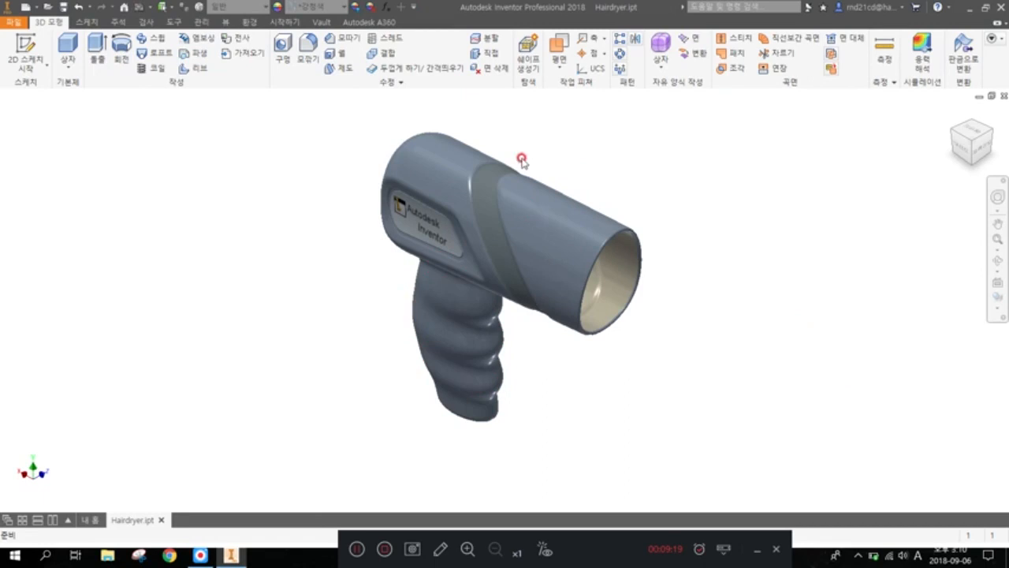
click(226, 22)
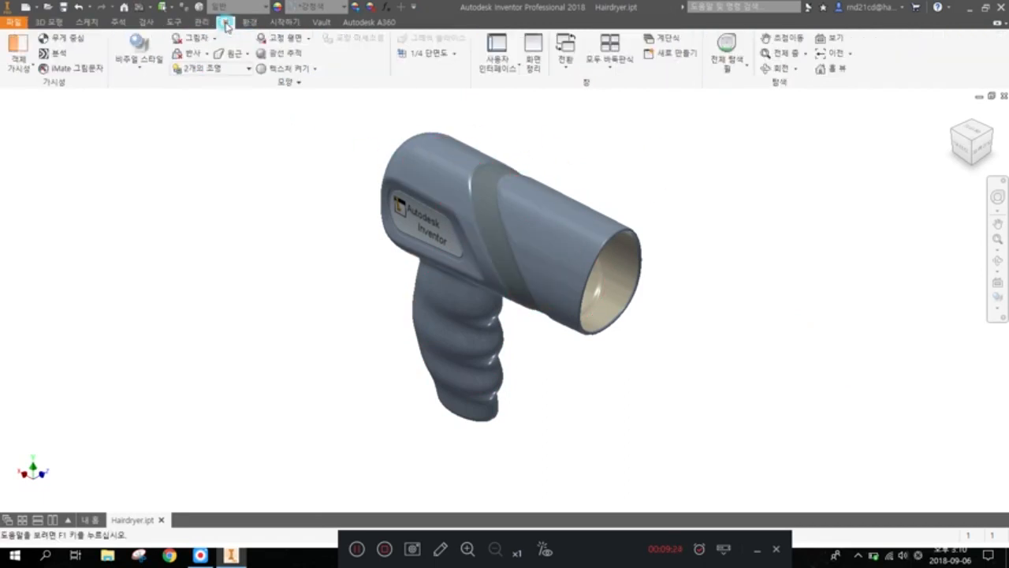
click(499, 66)
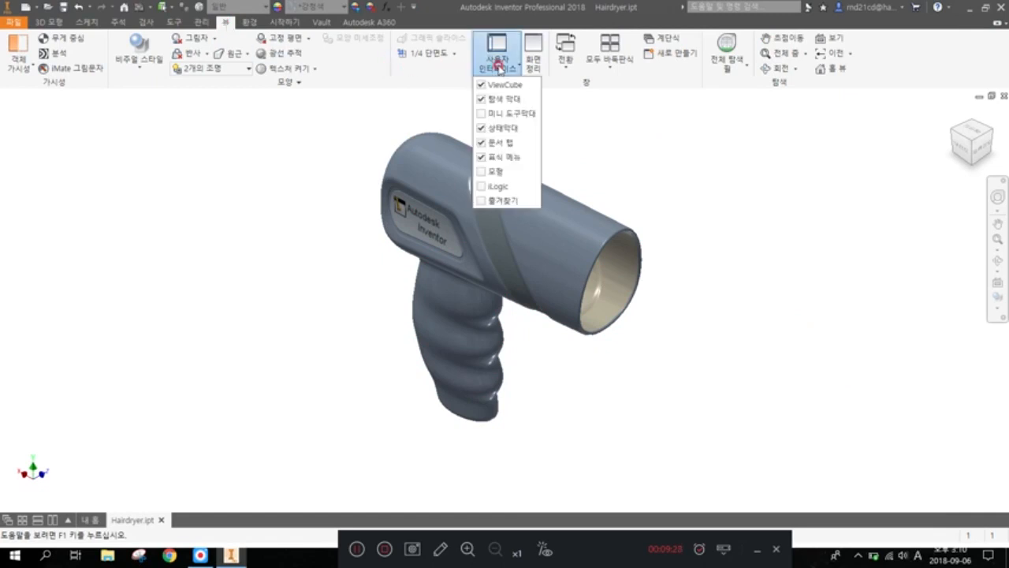
click(482, 171)
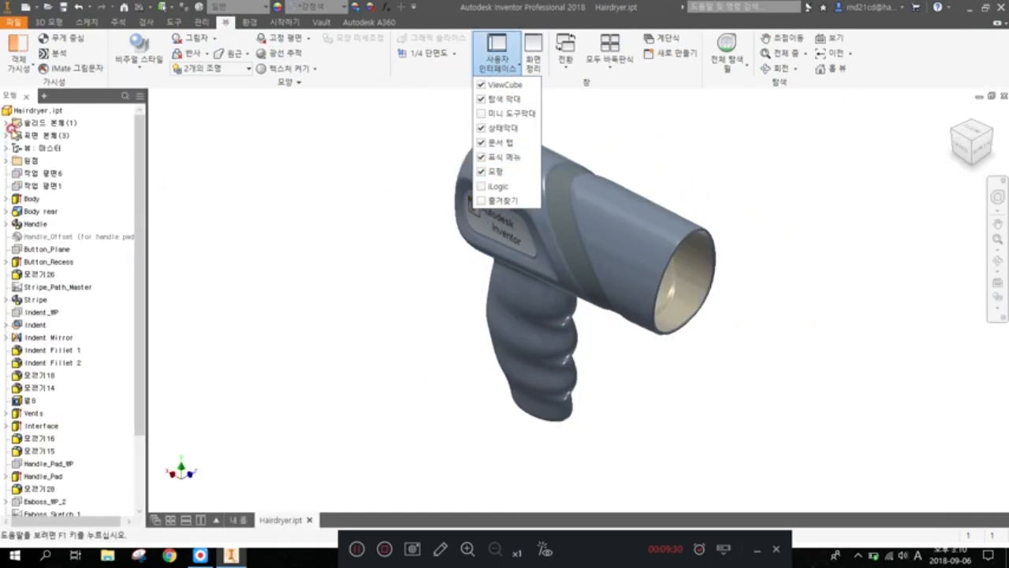
Step: Turn the navigation bar (탐색 막대) off and on again in the User Interface options, and return to the 3D modelling tools
click(482, 100)
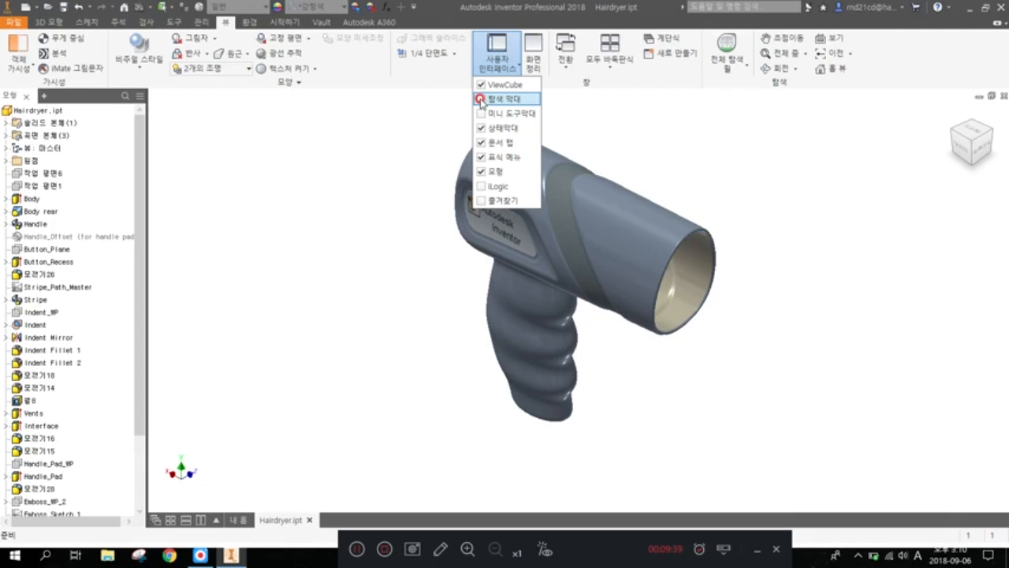
click(482, 101)
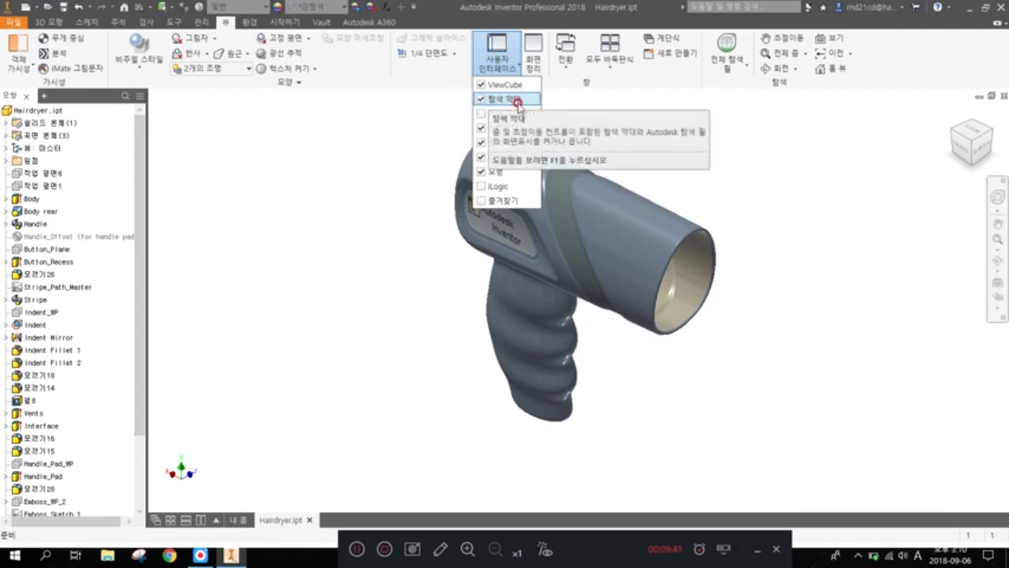
click(255, 264)
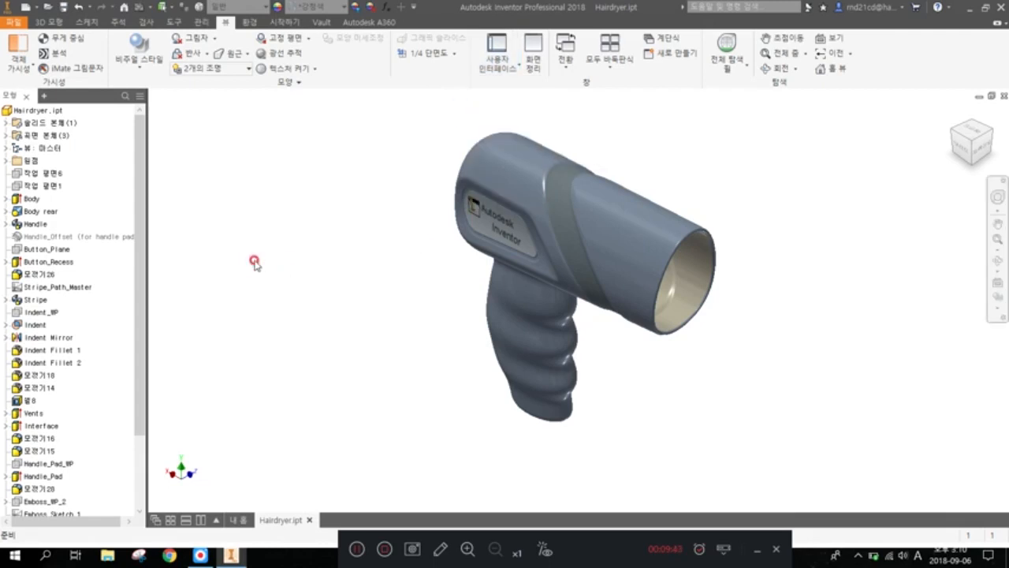
click(53, 23)
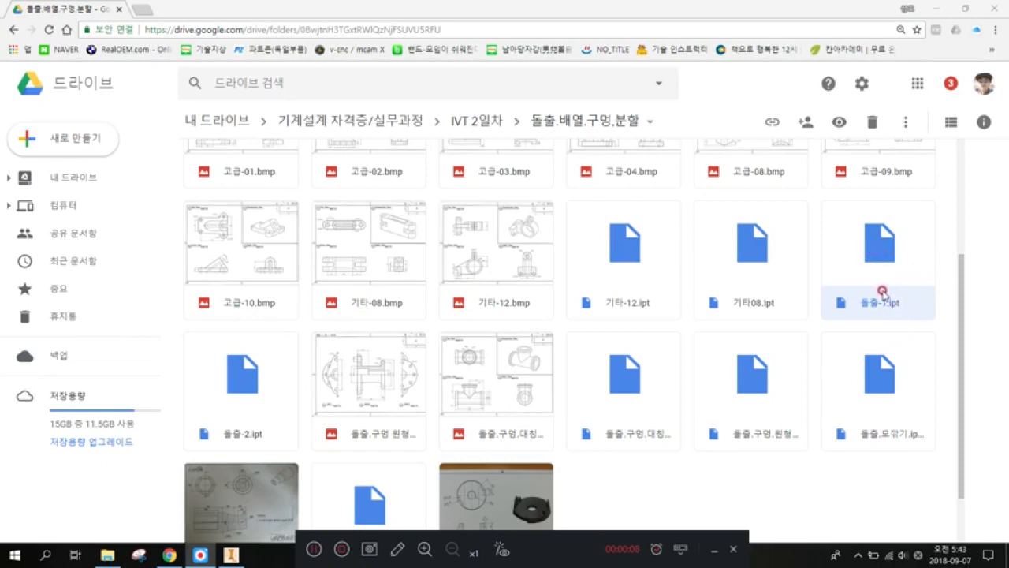
Step: Switch to Inventor and turn off the visibility of 작업 평면1 in the 돌출-1.ipt part
click(230, 555)
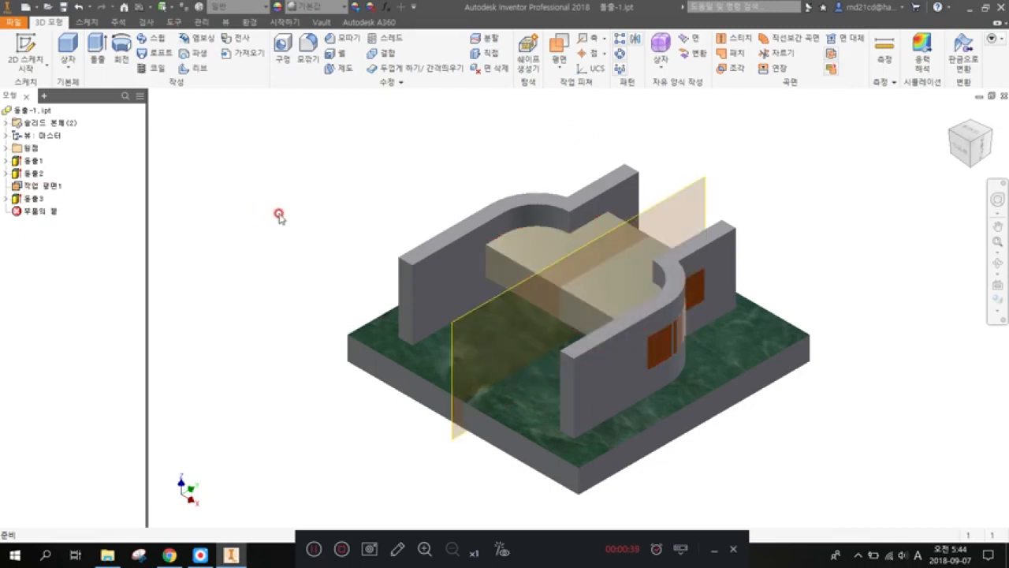
right_click(46, 189)
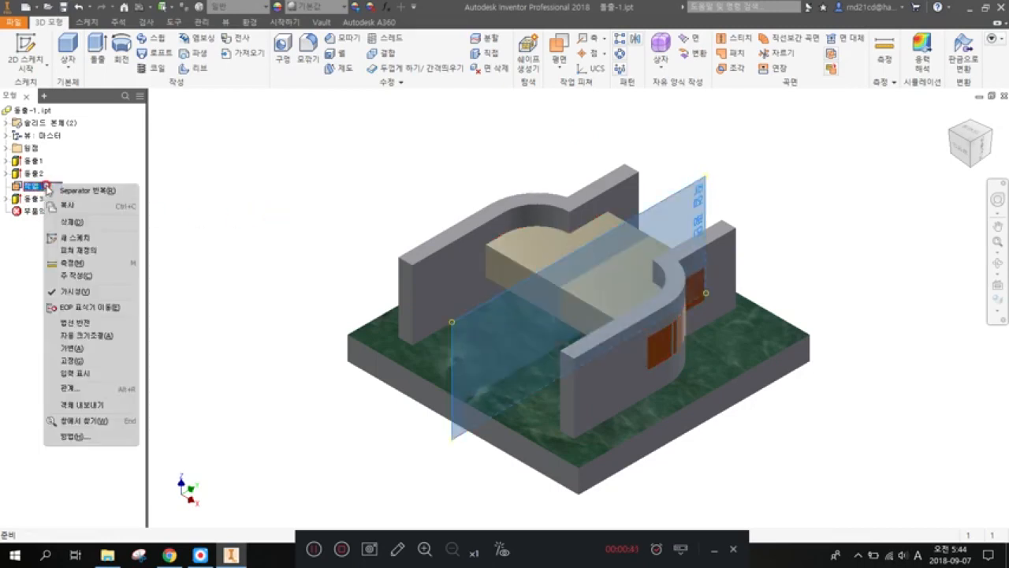
click(53, 292)
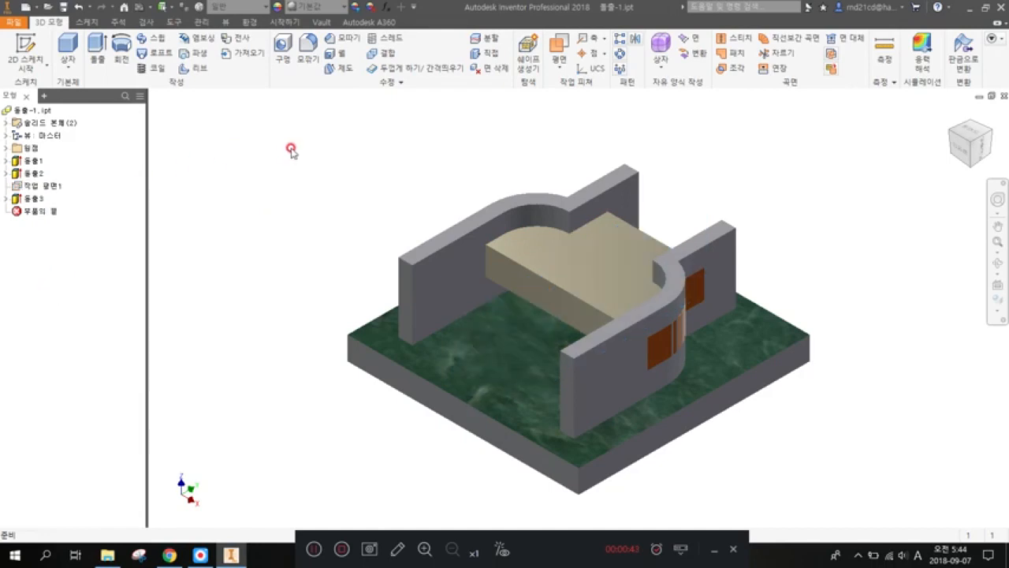
Step: Delete the 돌출3 extrusion but keep its consumed sketch by leaving 사용된 스케치 및 피쳐 out of the deletion
click(35, 200)
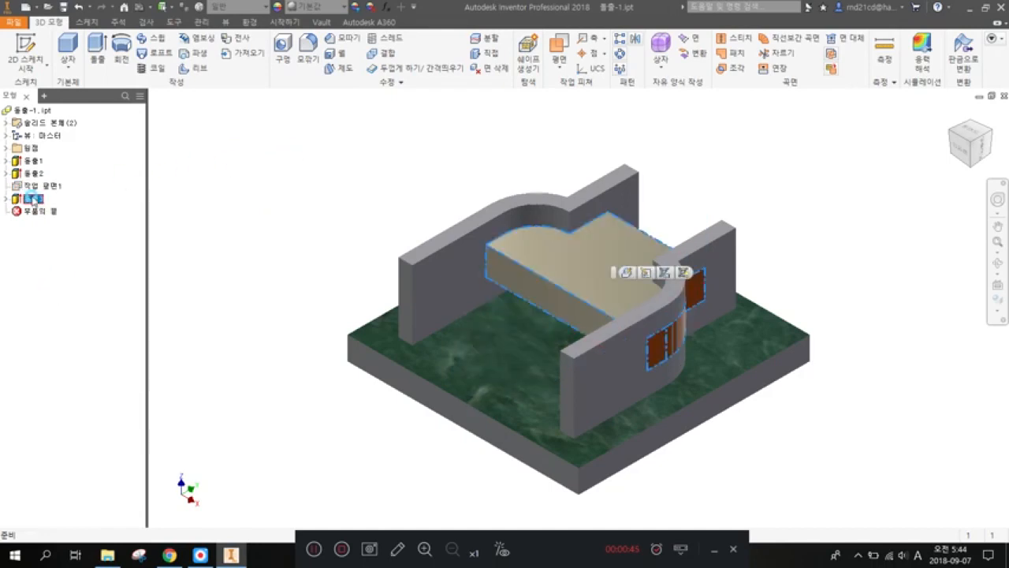
right_click(34, 199)
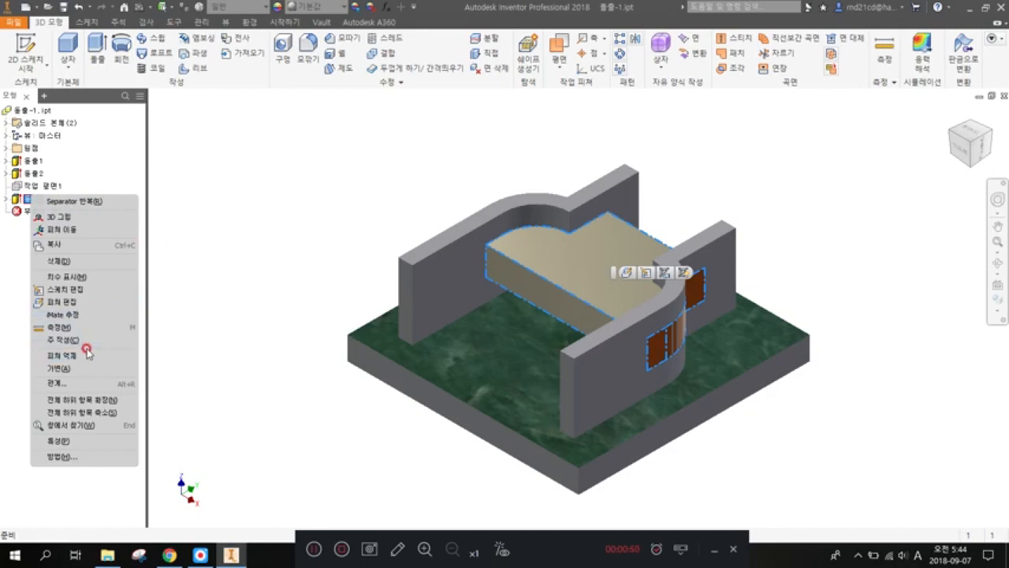
click(71, 261)
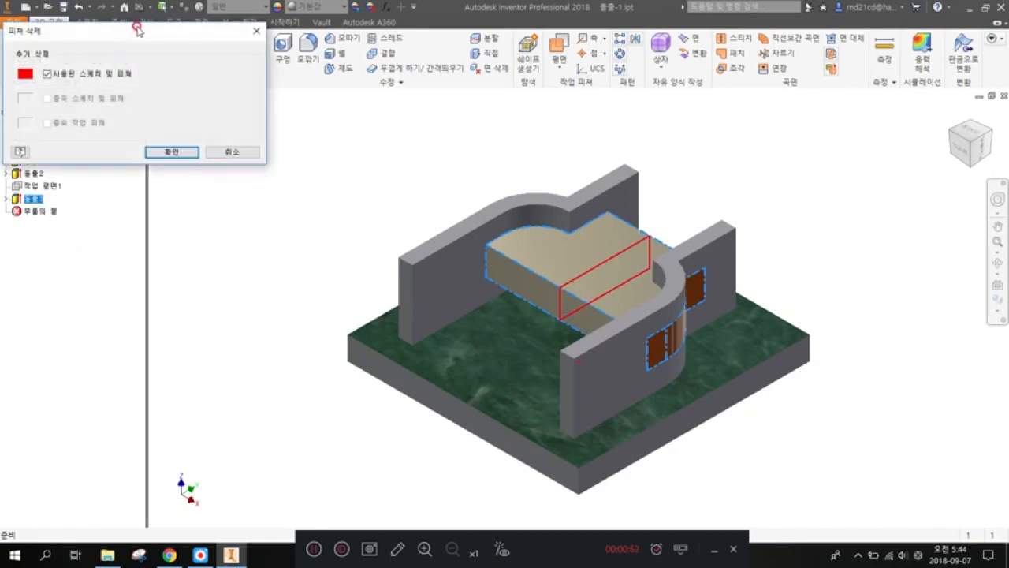
drag(136, 29, 285, 97)
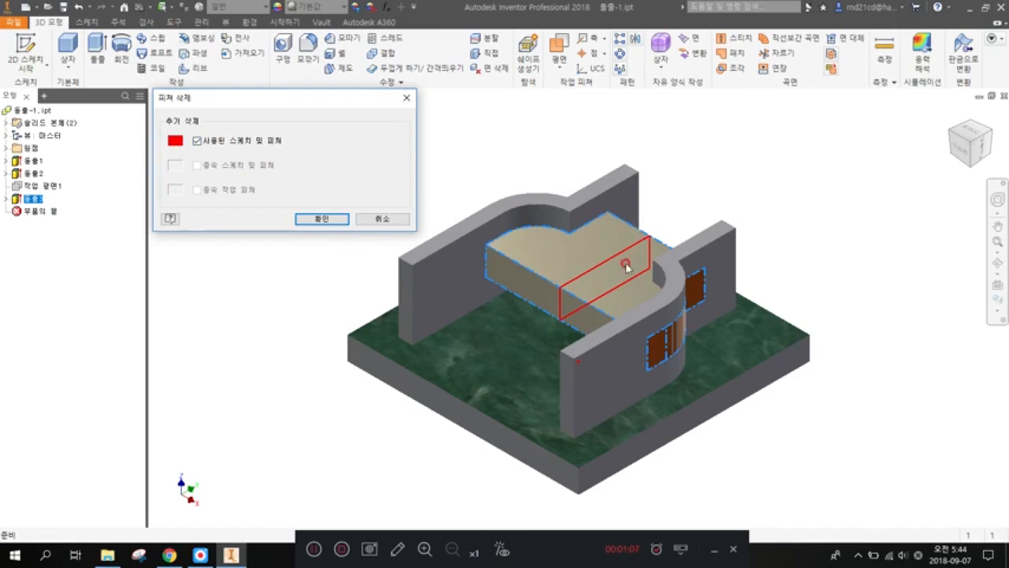
click(197, 142)
click(317, 218)
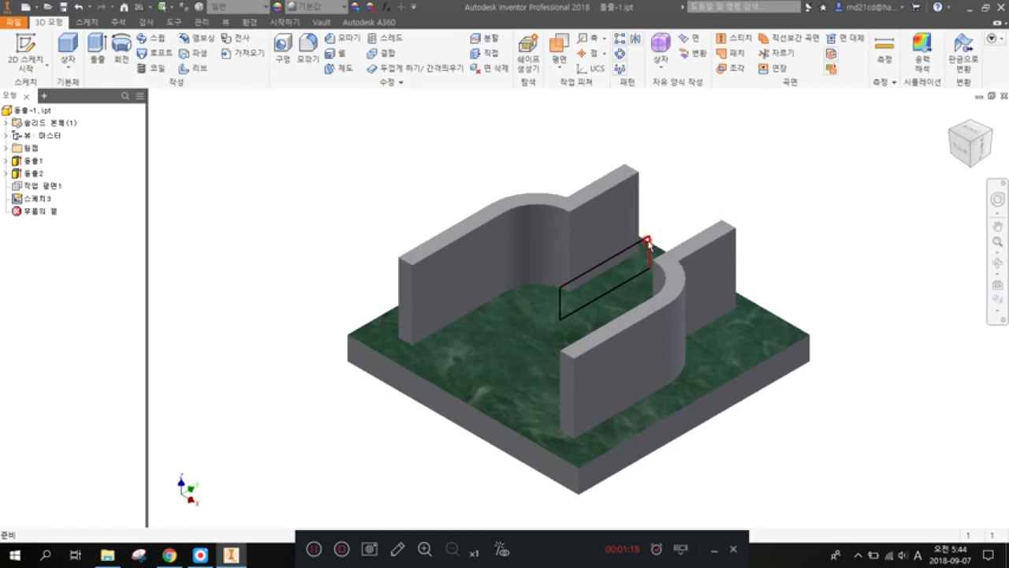
click(849, 208)
Step: Start a 10 mm Extrude of the rectangle sketch and preview direction 2, direction 1 and symmetric in turn
right_click(831, 195)
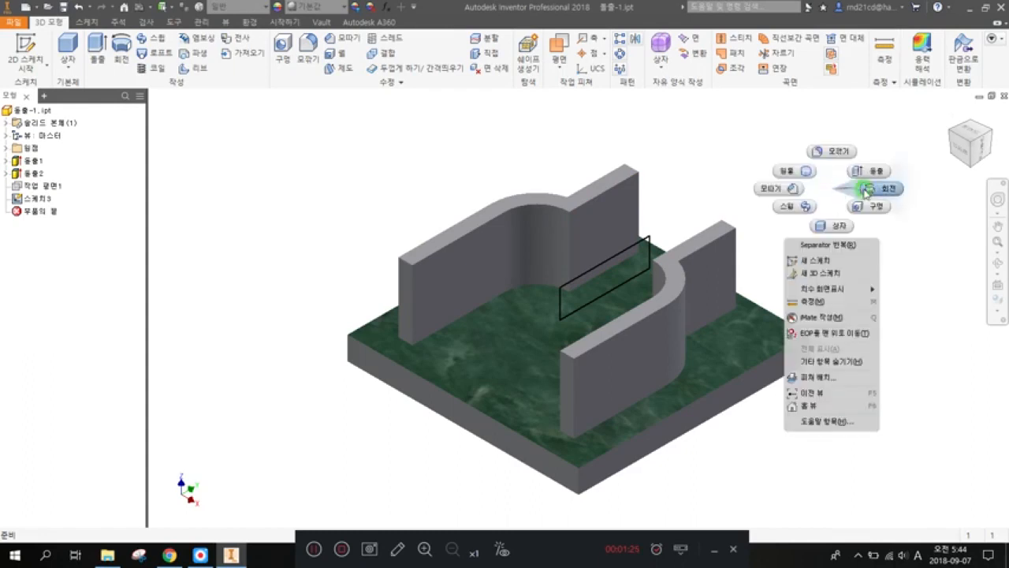
click(863, 172)
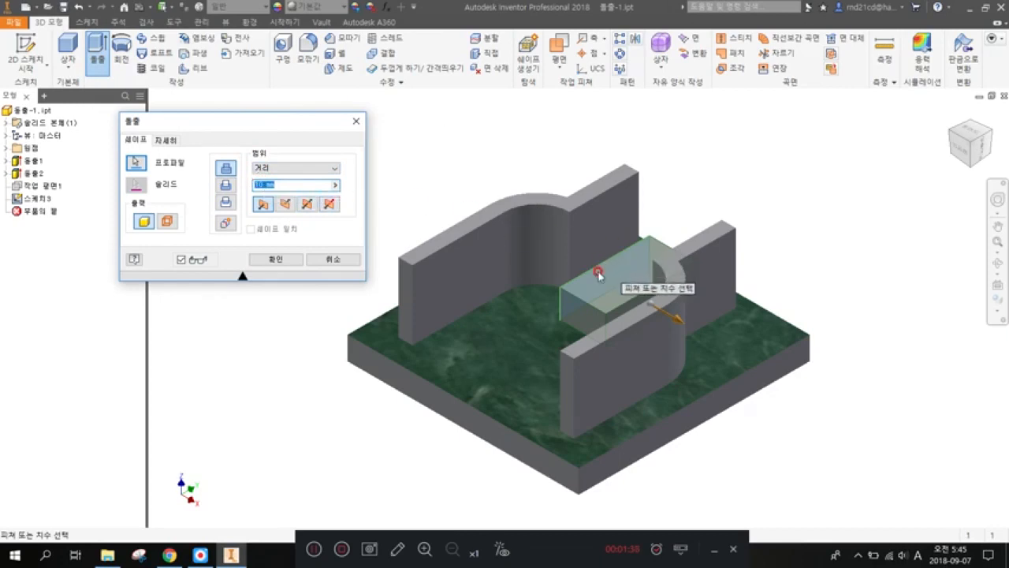
click(285, 203)
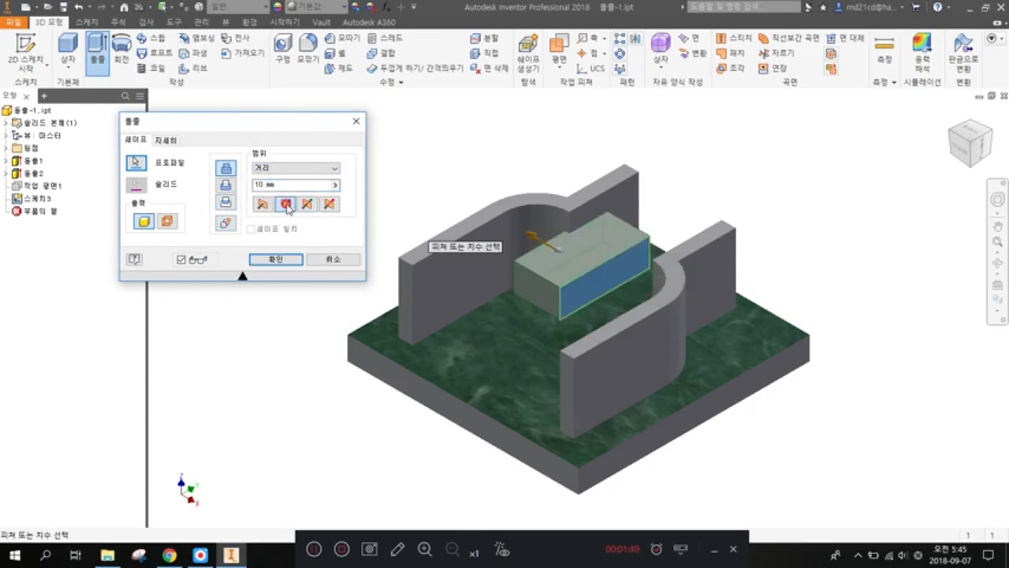
click(260, 205)
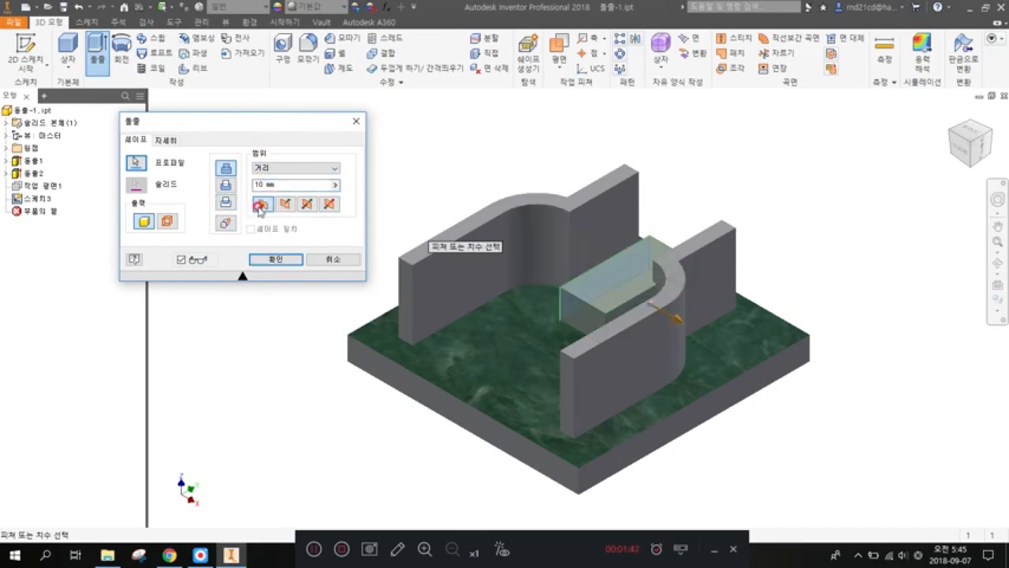
click(307, 206)
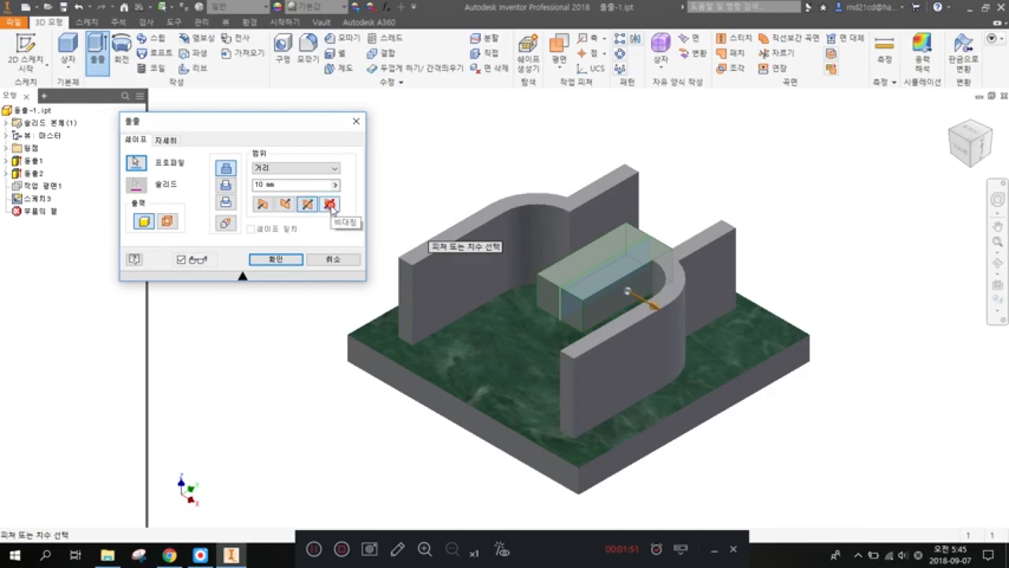
Step: Switch the extrusion to asymmetric (비대칭) and activate its first and second distances in turn to compare the two sides
click(332, 205)
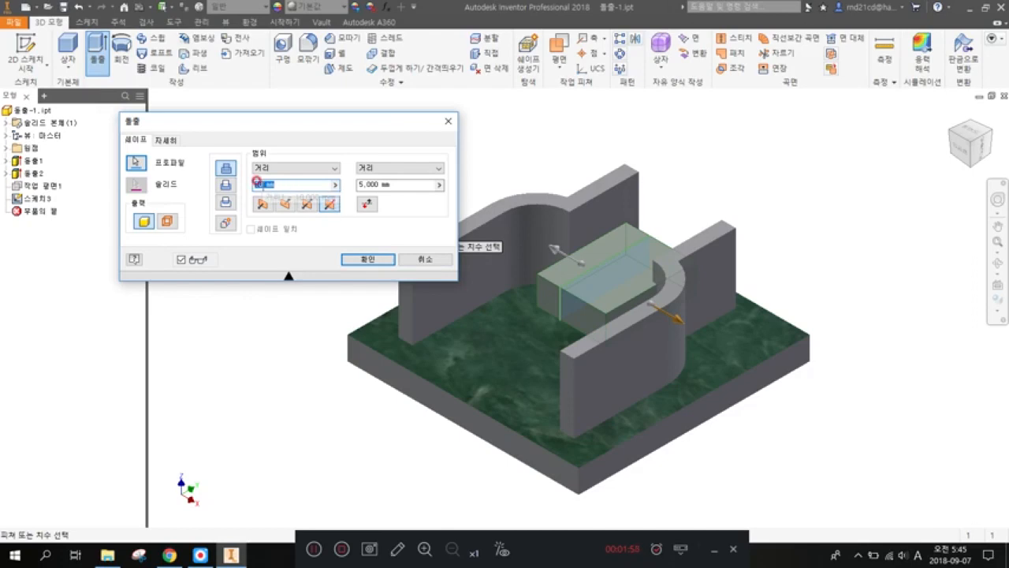
click(368, 182)
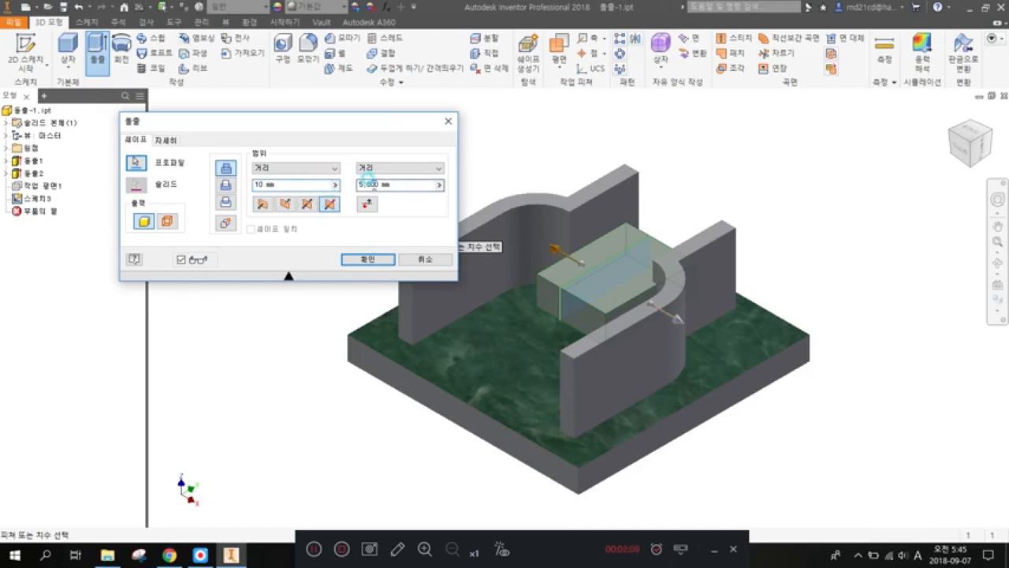
click(281, 184)
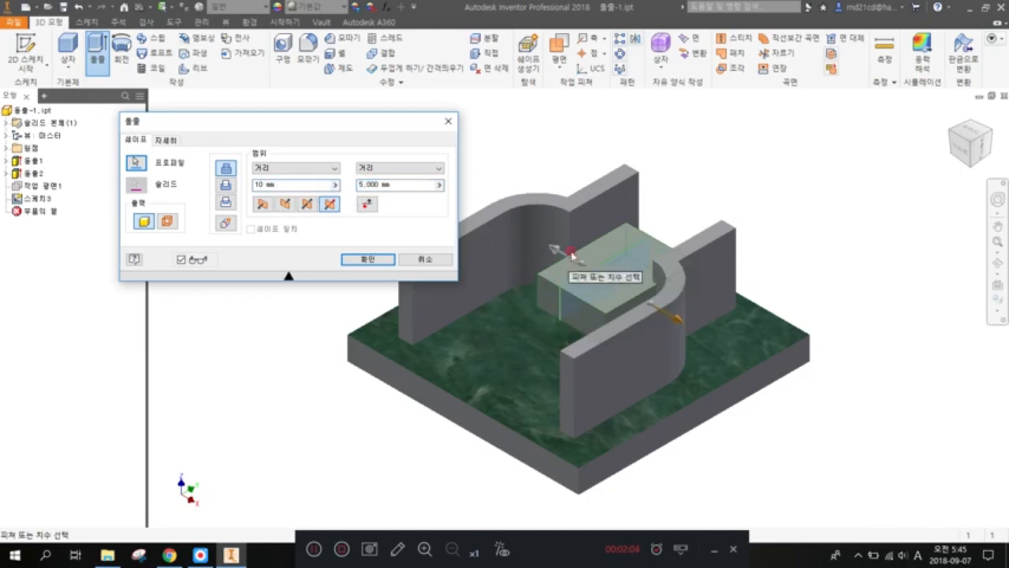
click(550, 280)
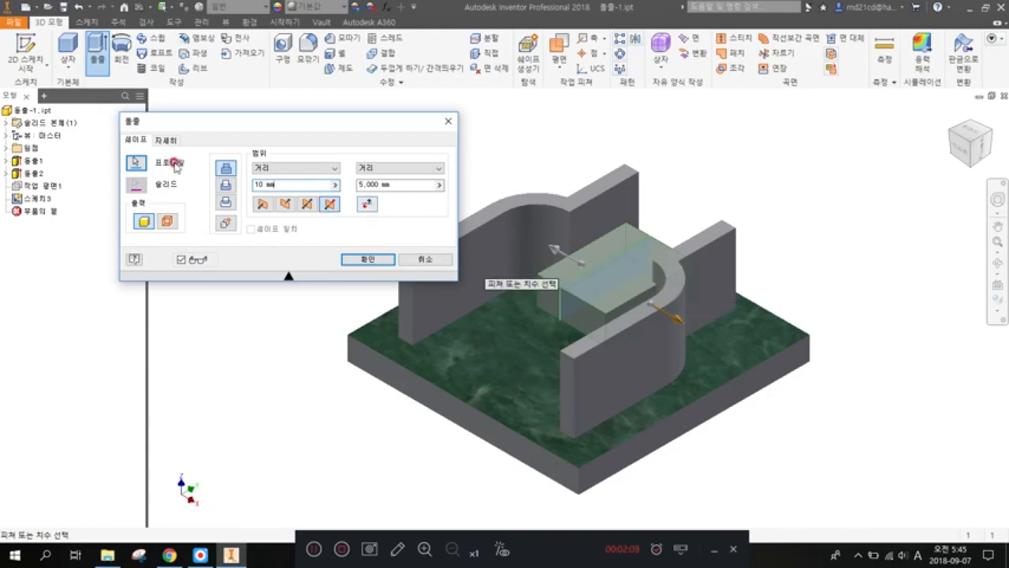
click(266, 181)
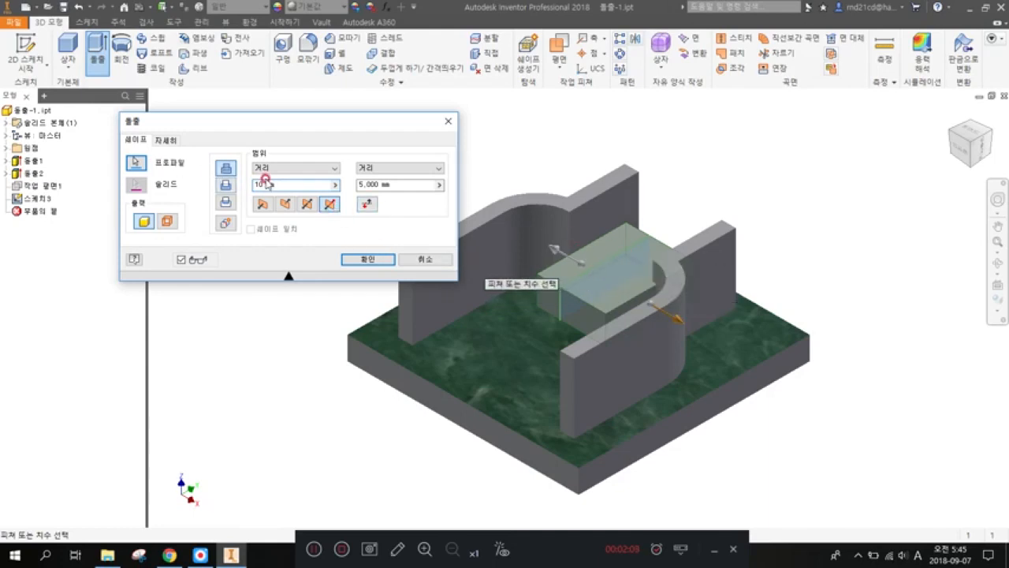
Step: Preview the extrusion as symmetric again, return it to asymmetric and activate its second distance
click(307, 204)
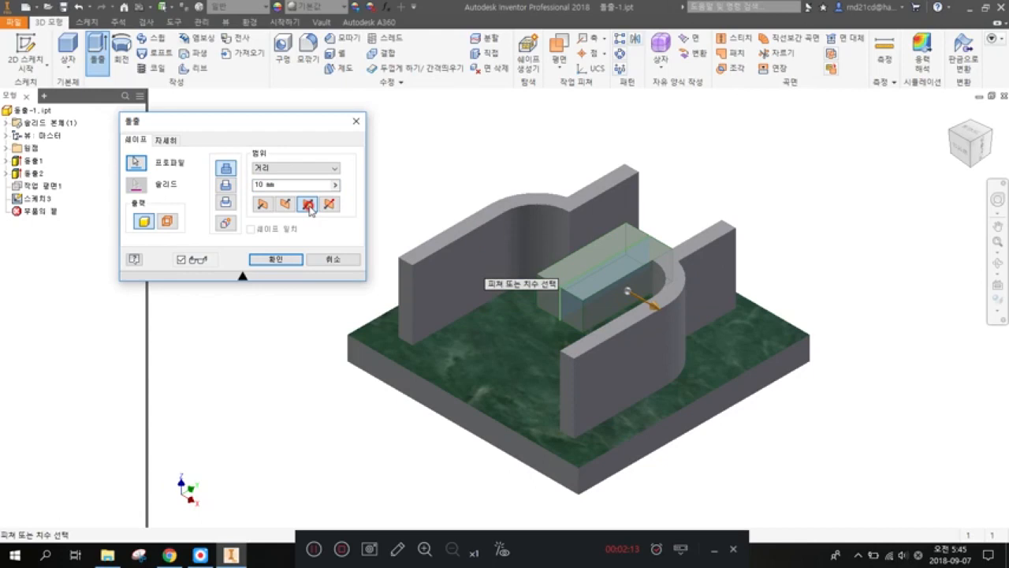
click(272, 185)
click(308, 207)
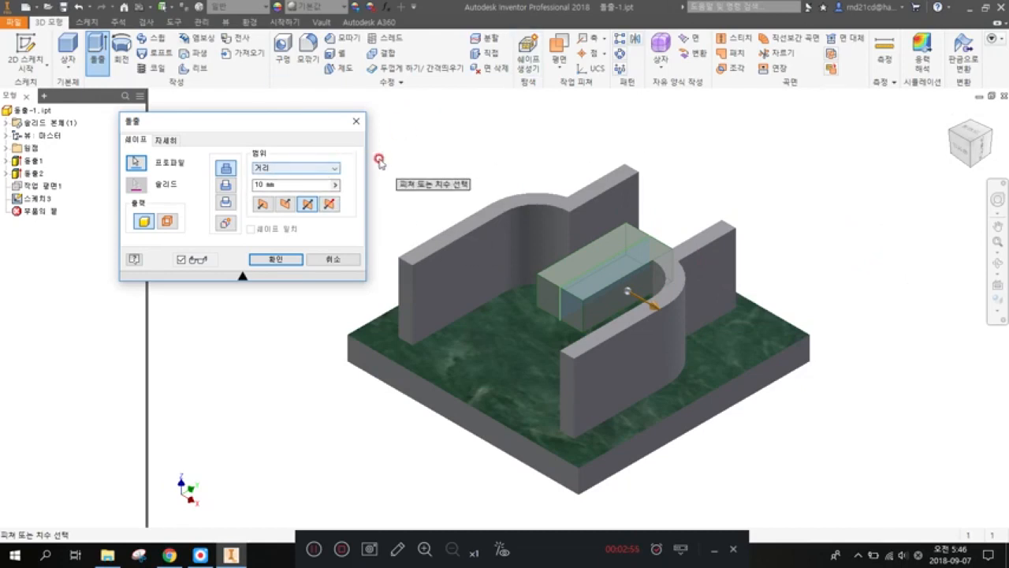
click(331, 204)
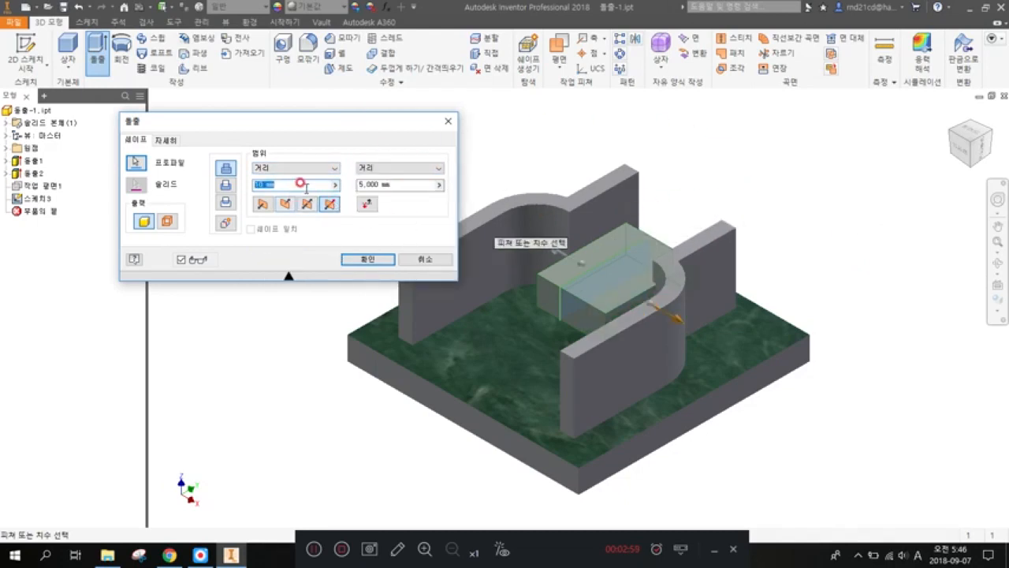
click(382, 184)
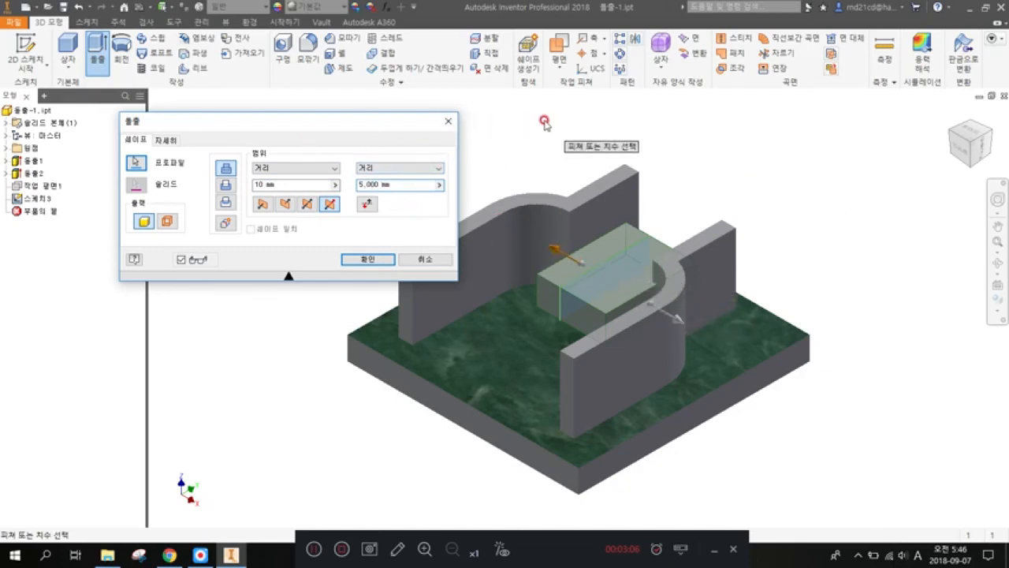
Step: Try a 15-degree taper on the first side of the extrusion, and set it to 10 degrees
click(162, 140)
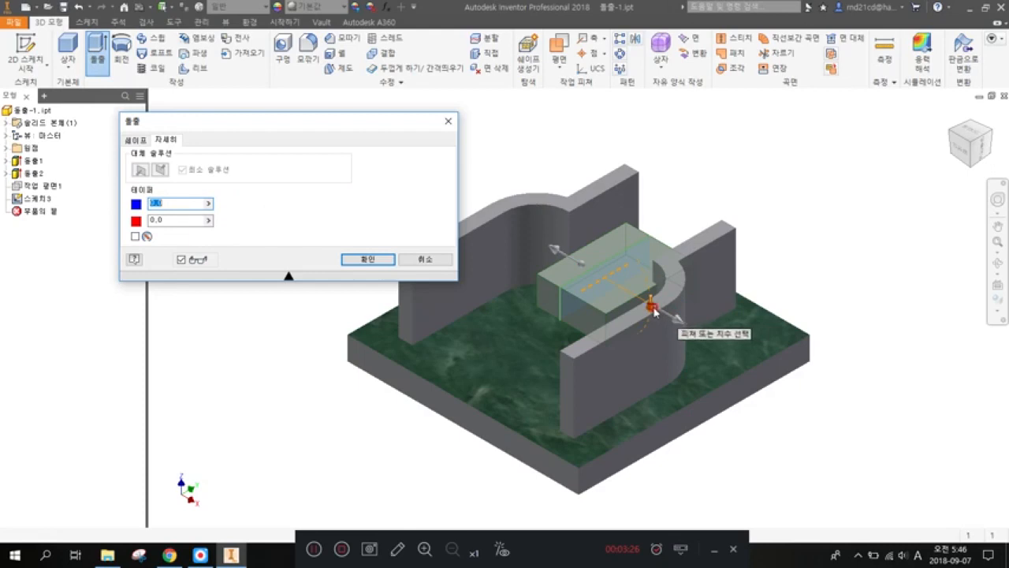
mouse_move(650, 305)
mouse_down()
mouse_move(653, 292)
mouse_move(646, 329)
mouse_move(648, 318)
mouse_up()
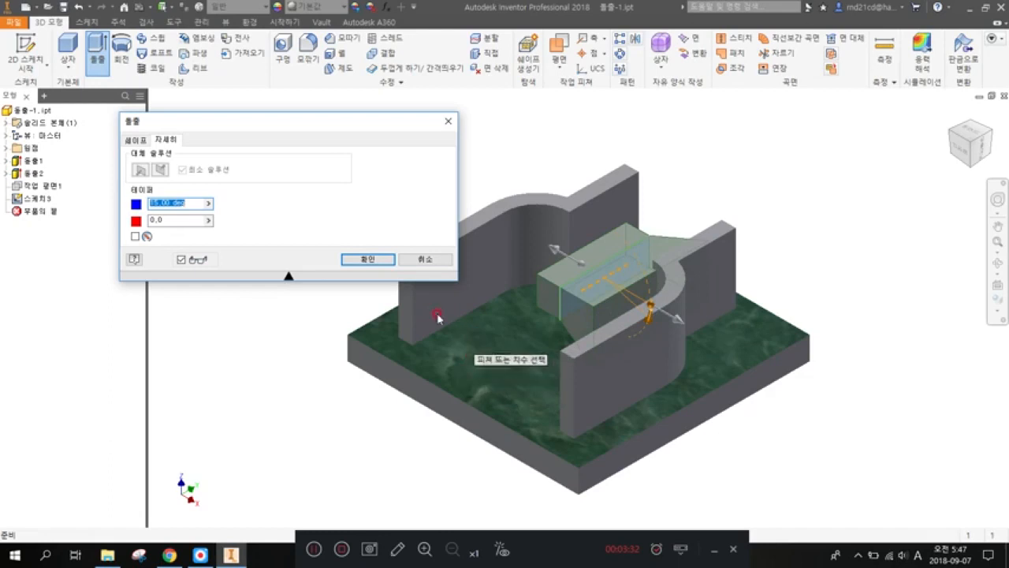
click(182, 197)
drag(171, 204, 126, 213)
text(1)
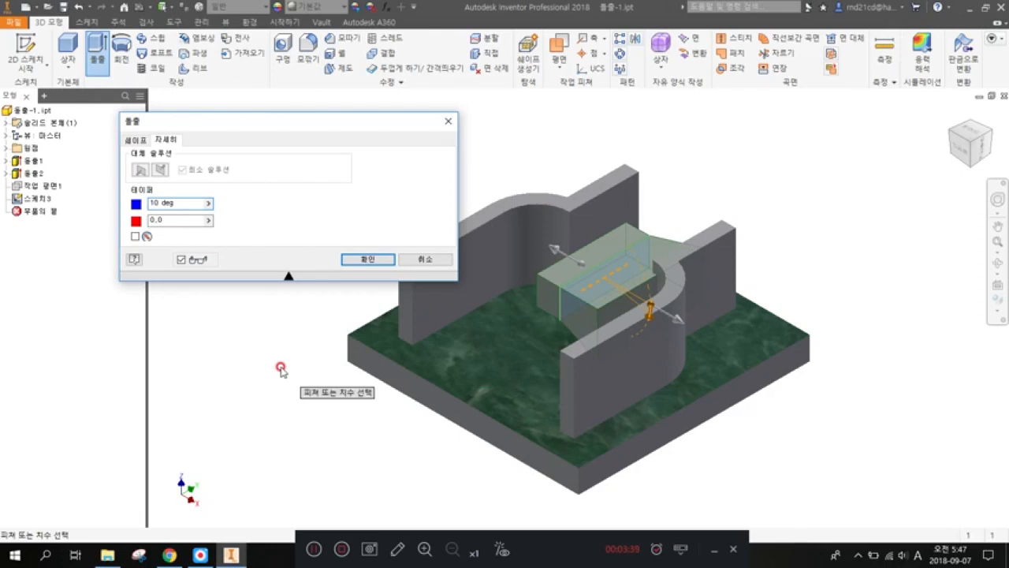
Step: Try tapers of 20 and -5 degrees on the extrusion's second side, and set it to -10 degrees
click(193, 220)
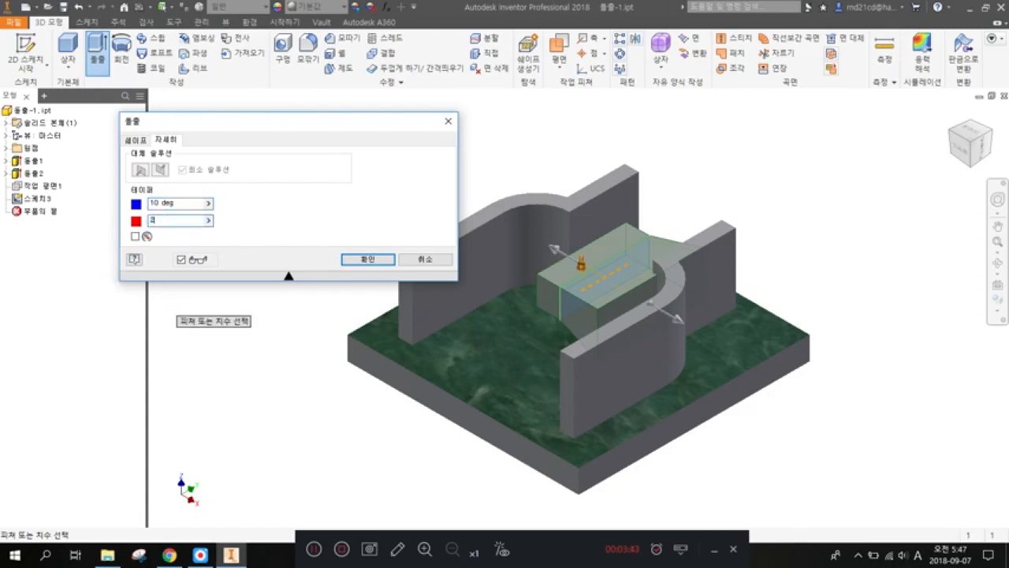
click(97, 239)
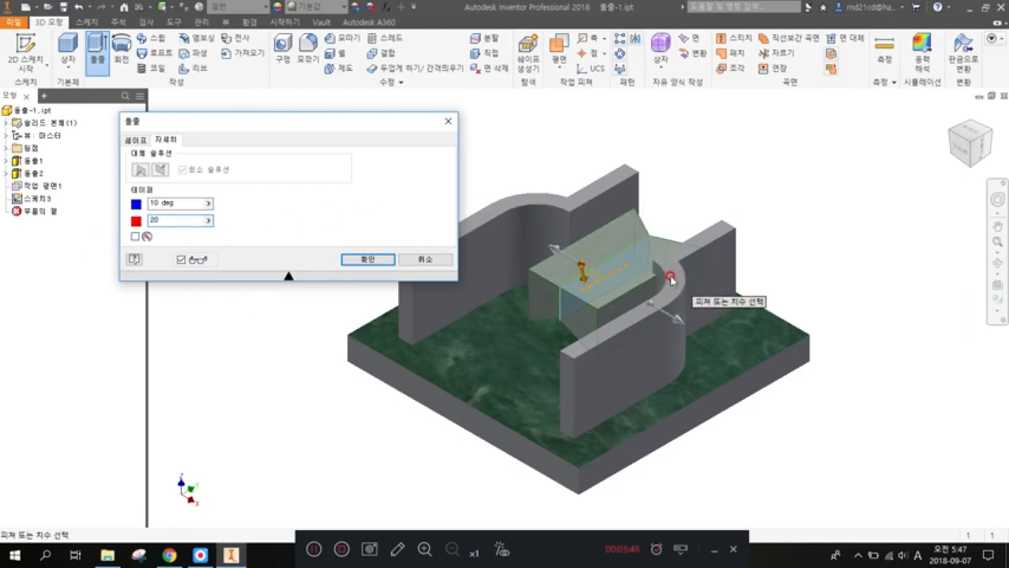
click(176, 216)
key(BackSpace)
key(BackSpace)
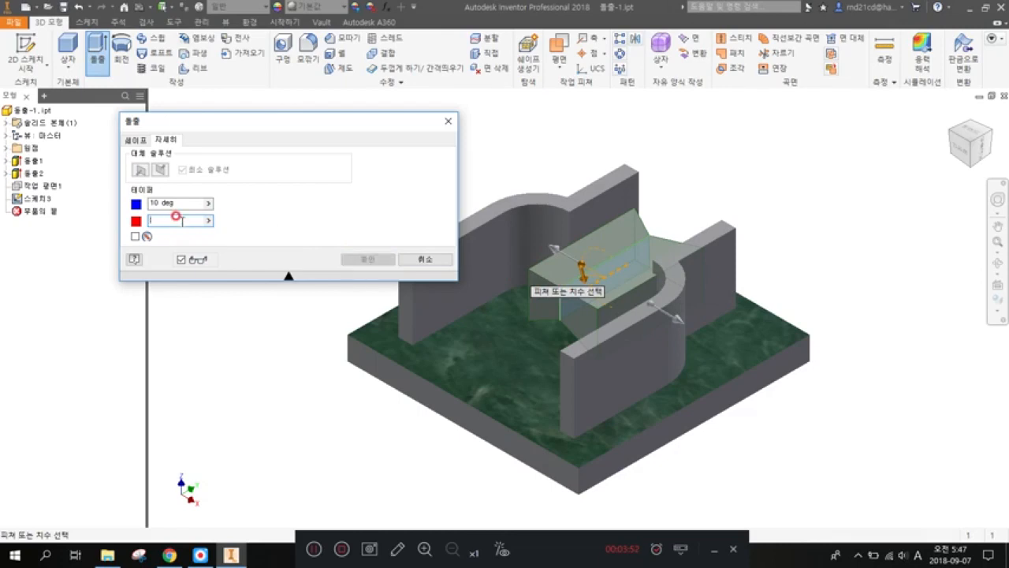
text(-5)
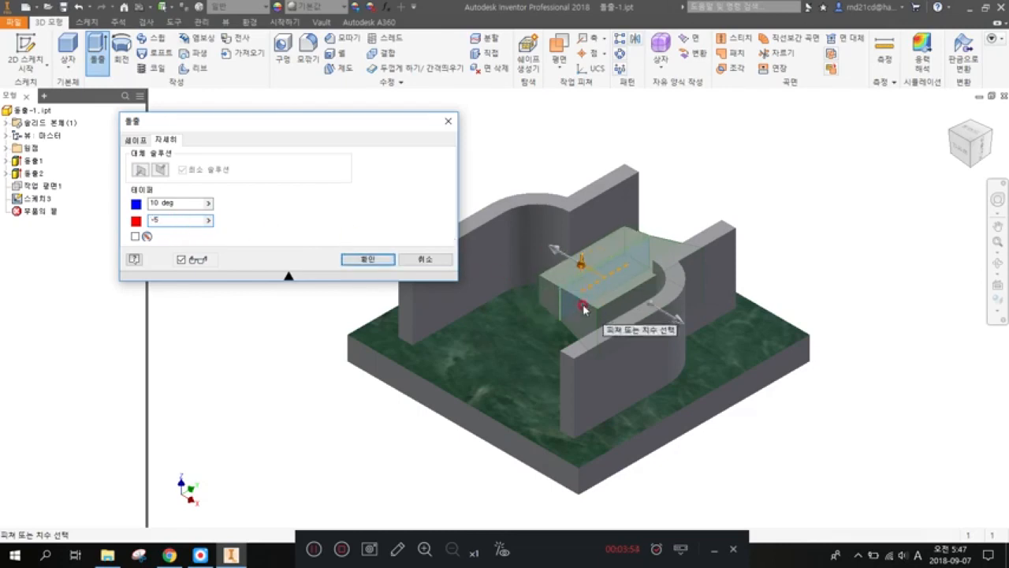
scroll(583, 307, up, 3)
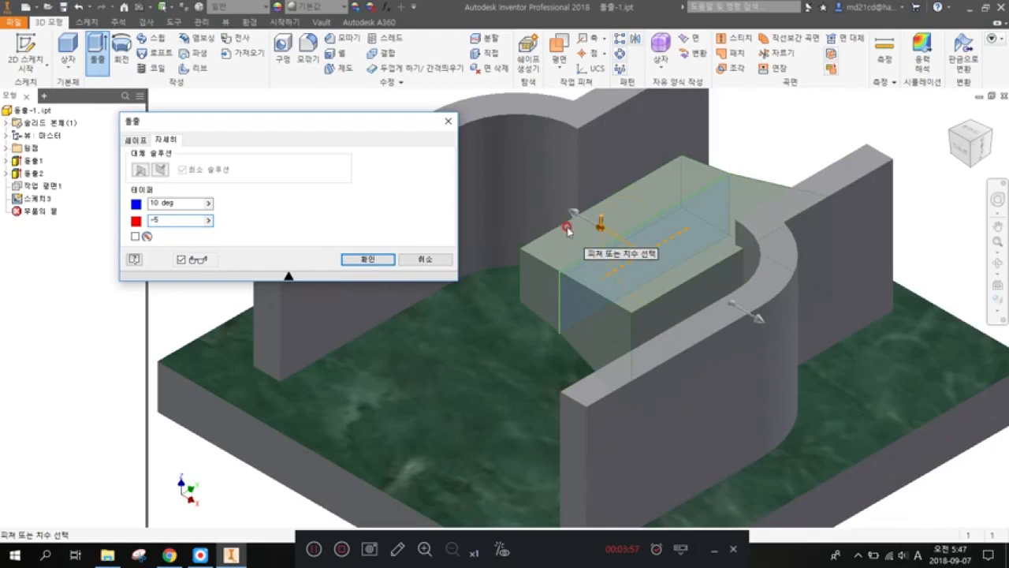
mouse_move(601, 223)
mouse_down()
mouse_move(594, 233)
mouse_move(602, 218)
mouse_up()
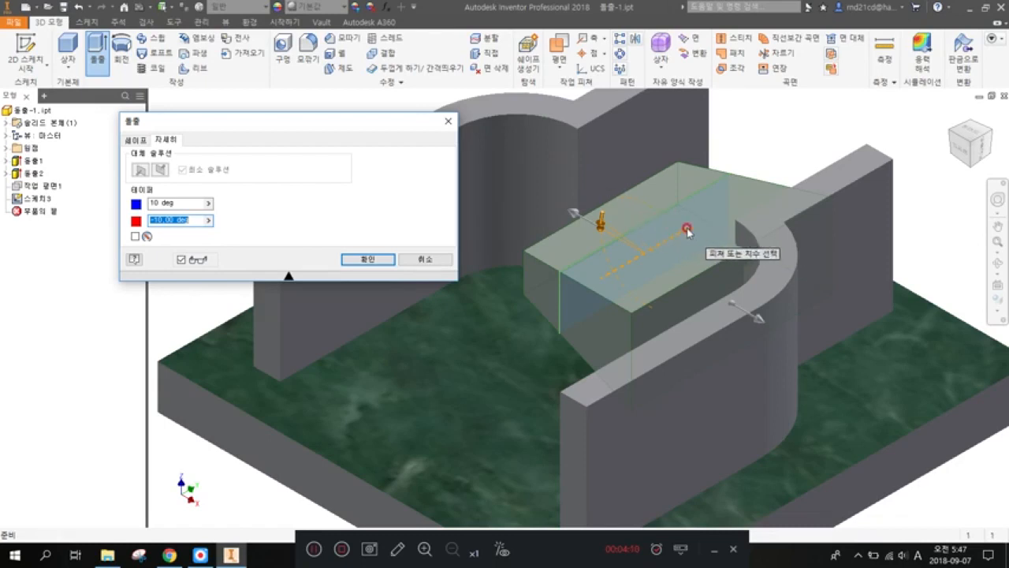
click(120, 142)
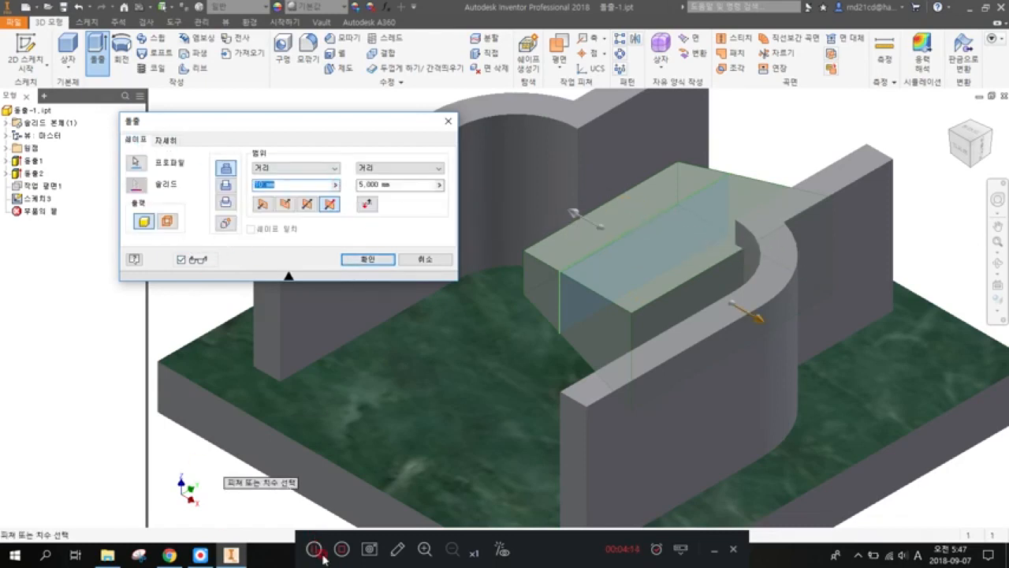
click(957, 307)
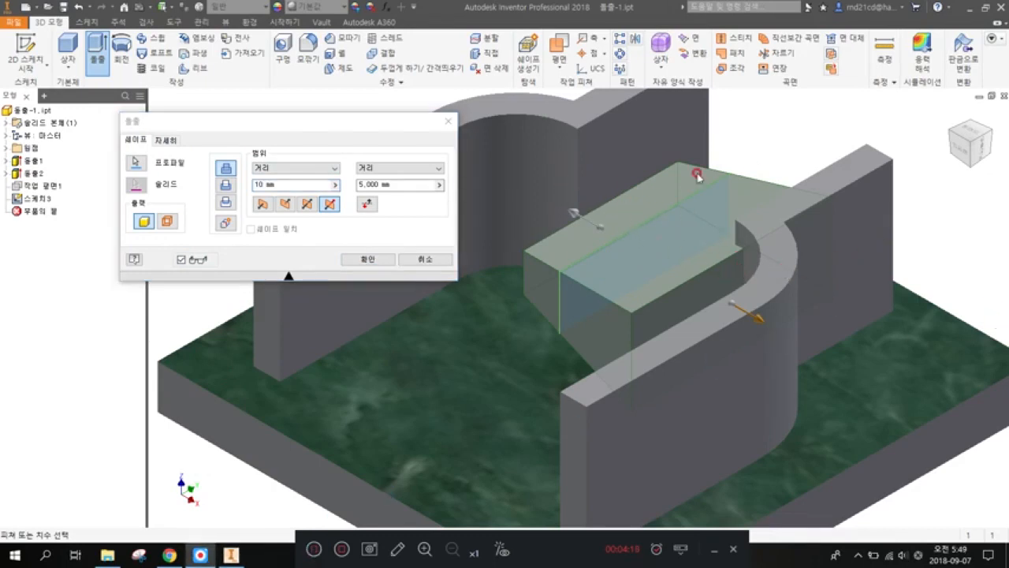
click(278, 179)
click(159, 138)
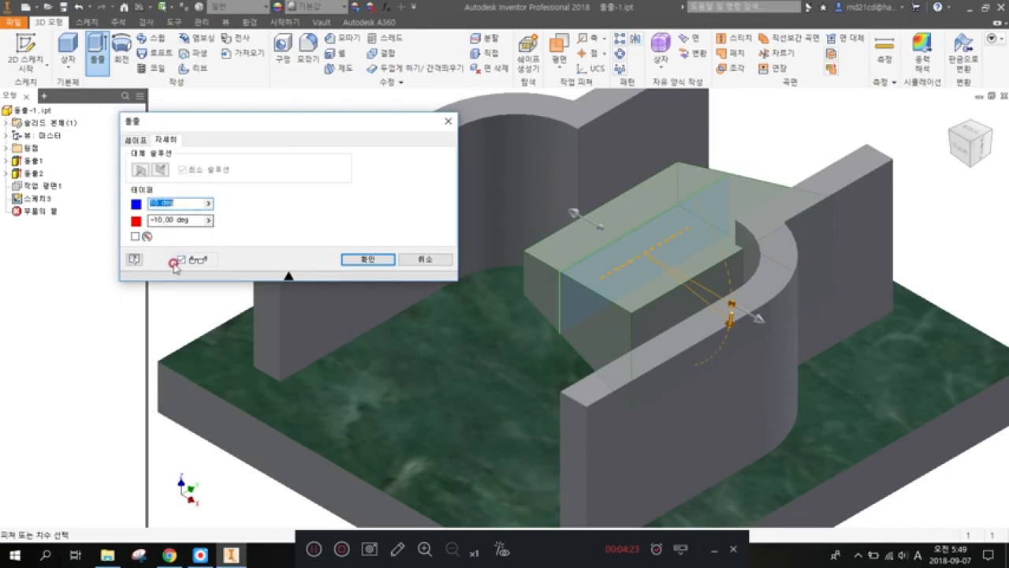
click(129, 142)
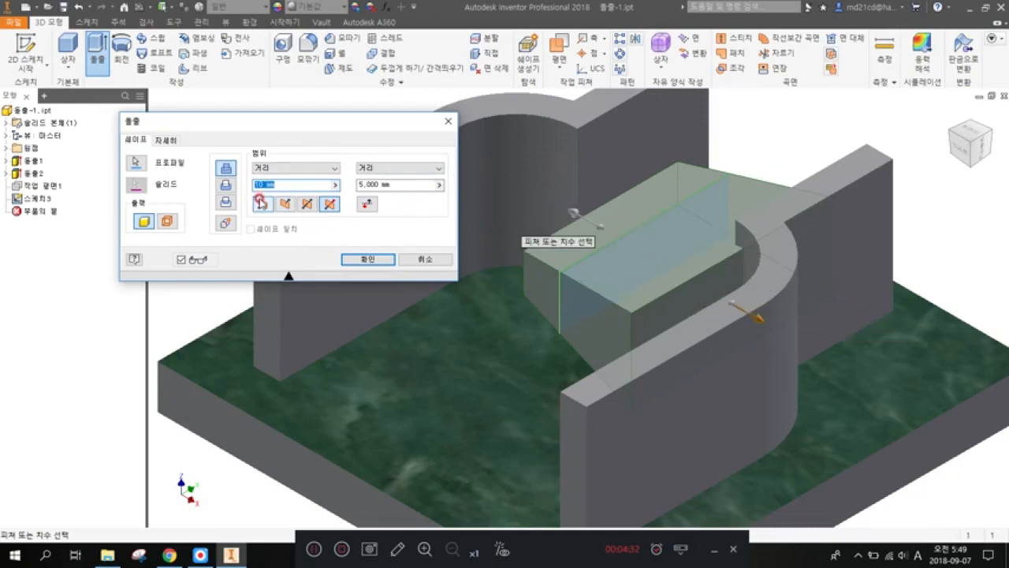
Step: Make the extrusion run only in direction 1 and set its extent to 다음 면까지 (To Next)
click(305, 205)
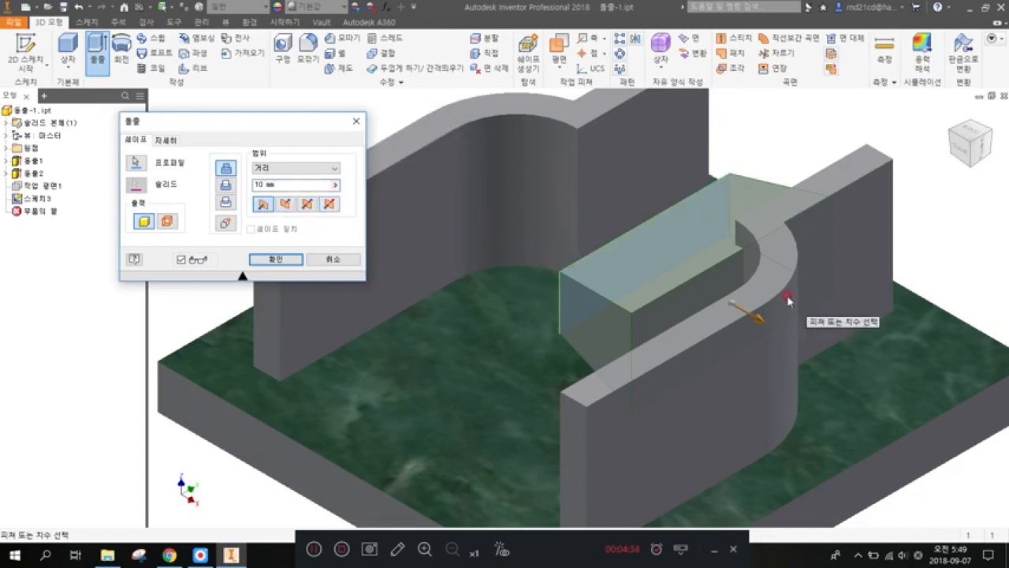
click(294, 167)
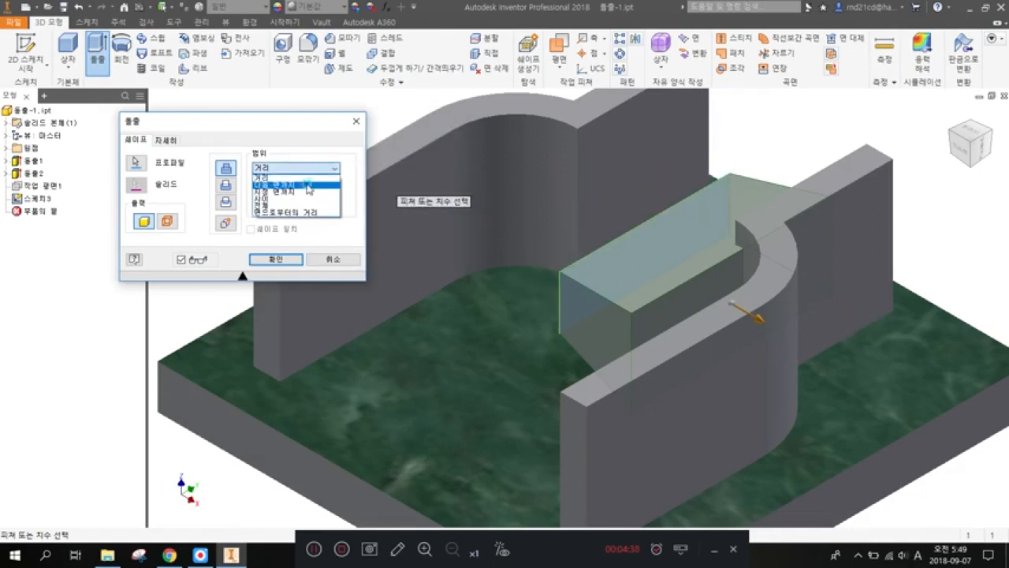
click(309, 187)
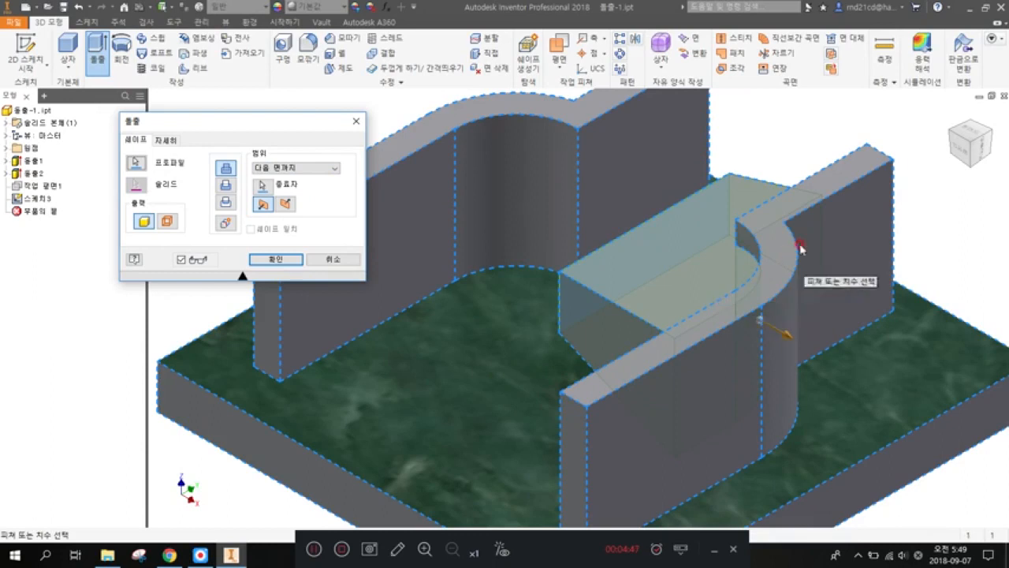
Step: Inspect the 다음 면까지 (To Next) extrusion preview from several angles and check the taper setting
scroll(791, 198, down, 3)
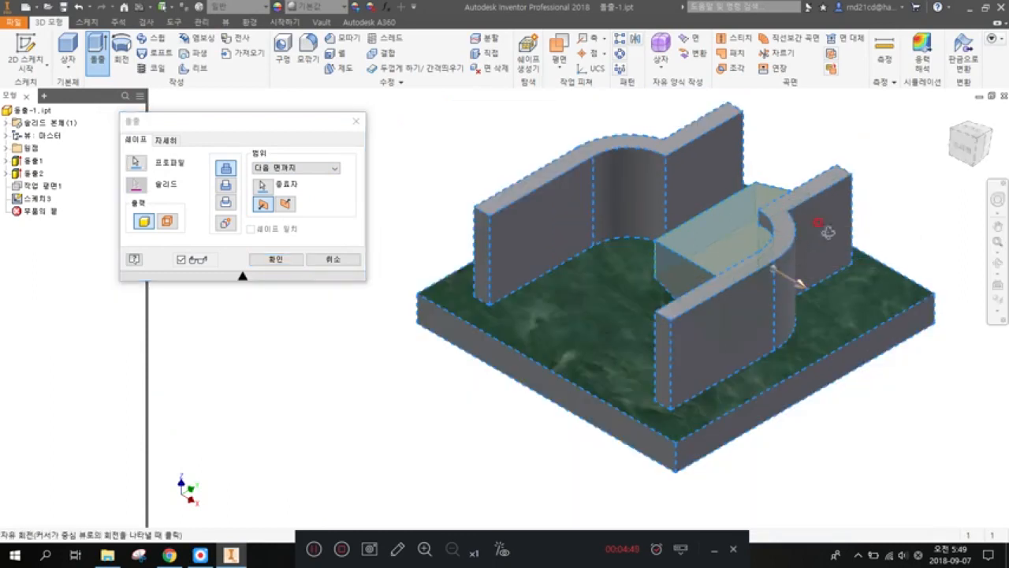
shift+middle_drag(826, 225, 802, 243)
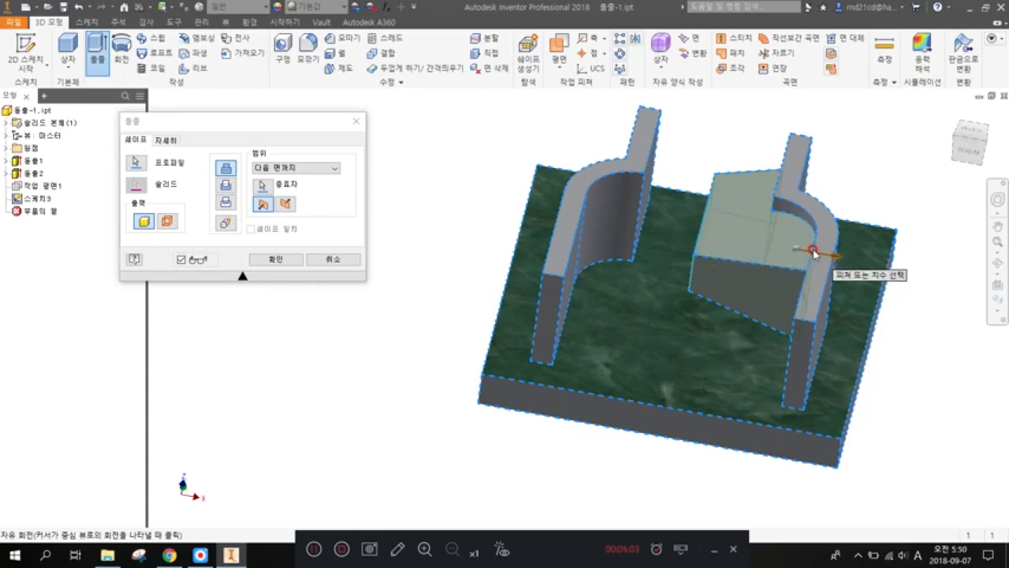
click(168, 142)
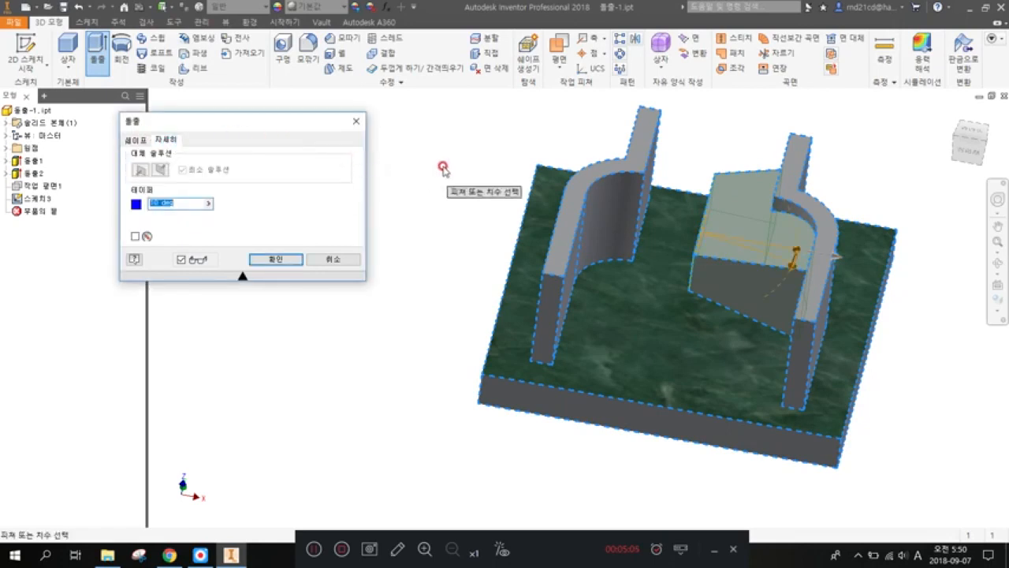
click(134, 140)
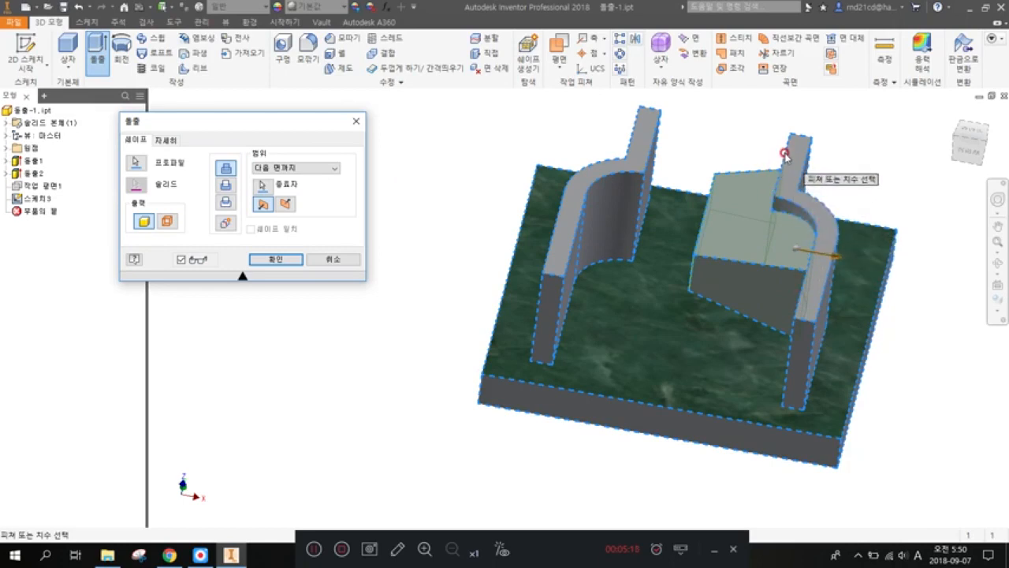
Step: Try the 지정 면까지 (To) extent, ending the extrusion at the outer face of the wall ahead of the sketch
click(335, 169)
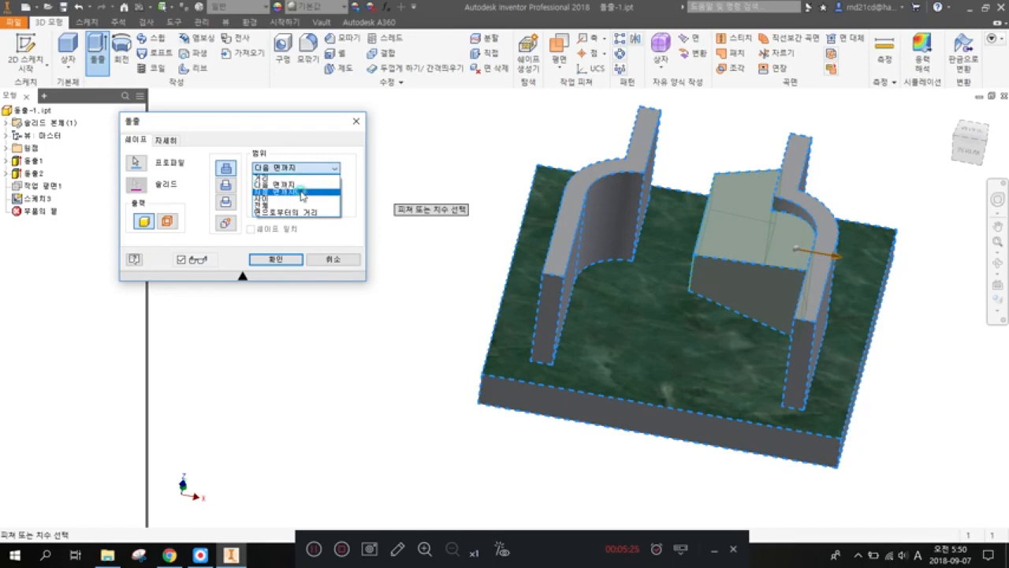
click(302, 192)
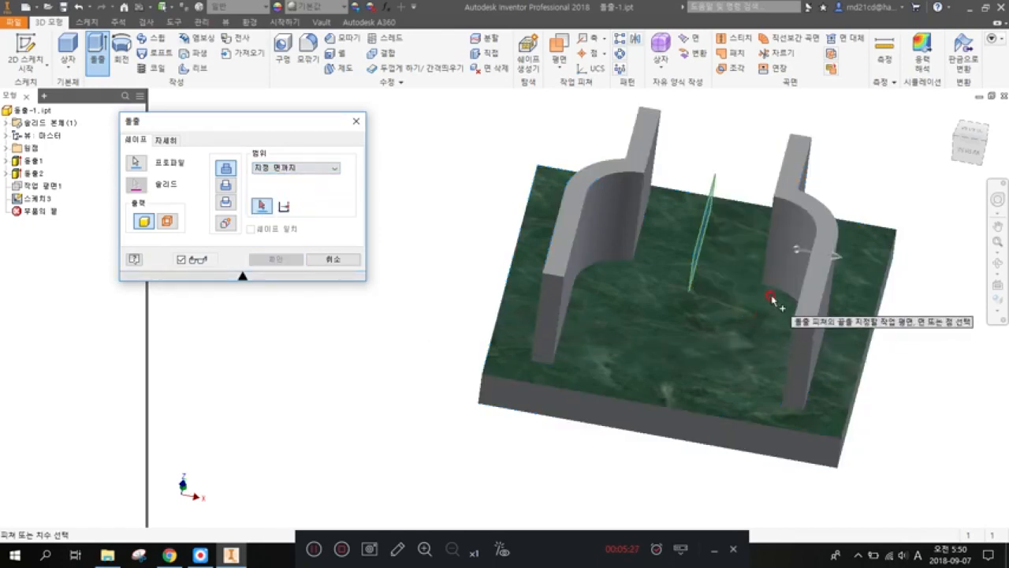
shift+middle_drag(773, 298, 779, 301)
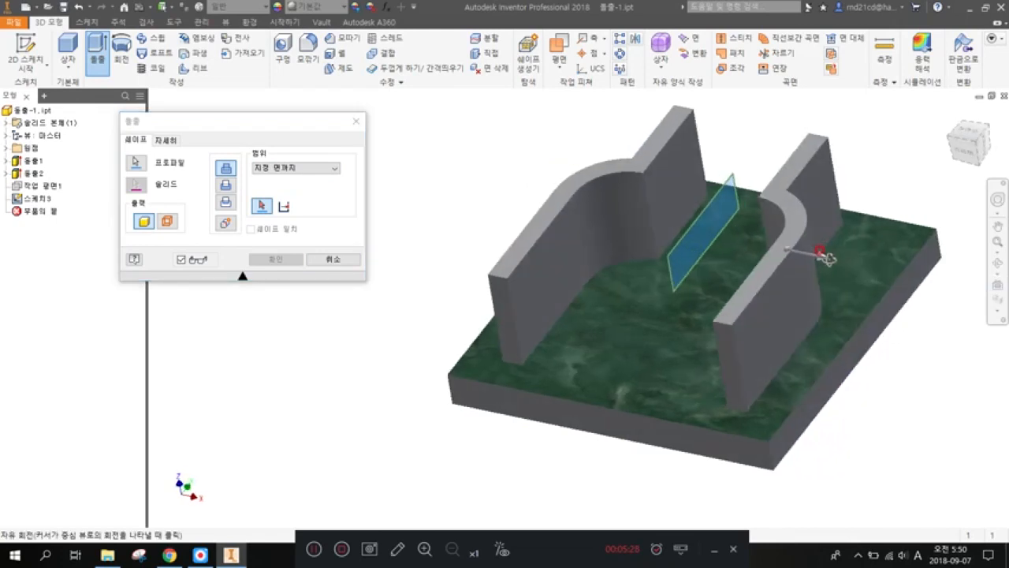
click(781, 300)
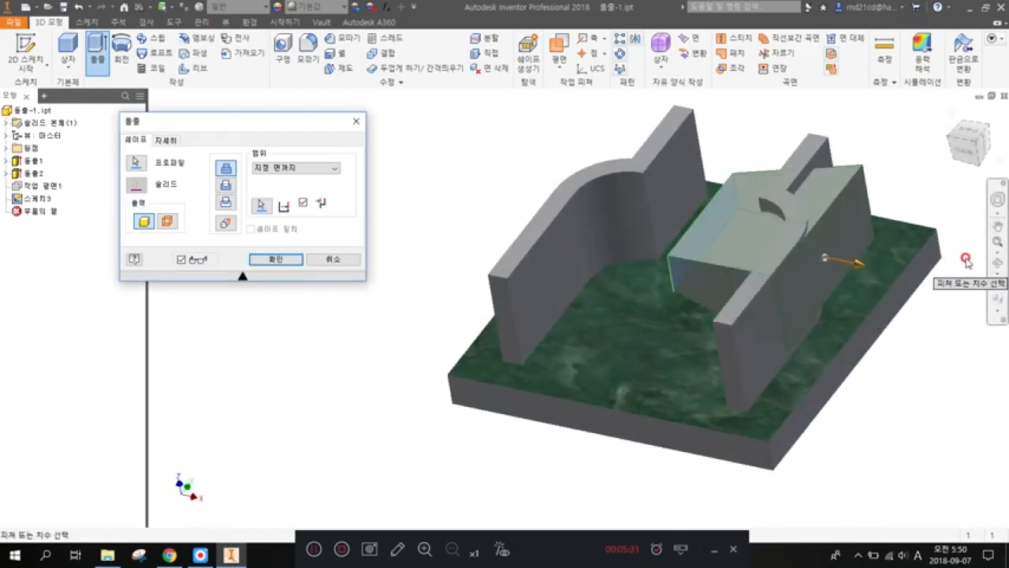
Step: Set the extrusion's taper to 0 degrees and turn off the extended end face termination
click(164, 140)
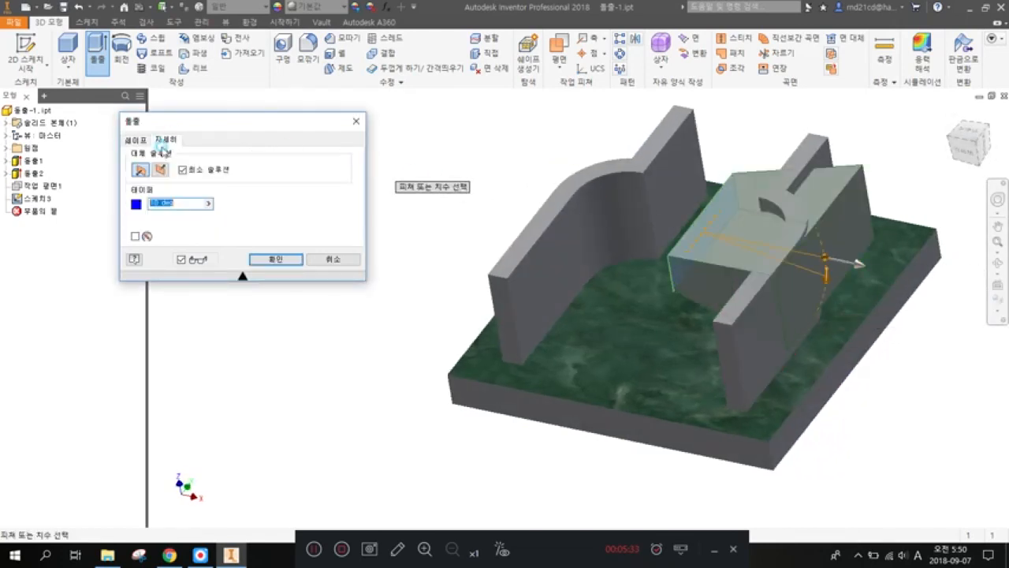
double_click(156, 201)
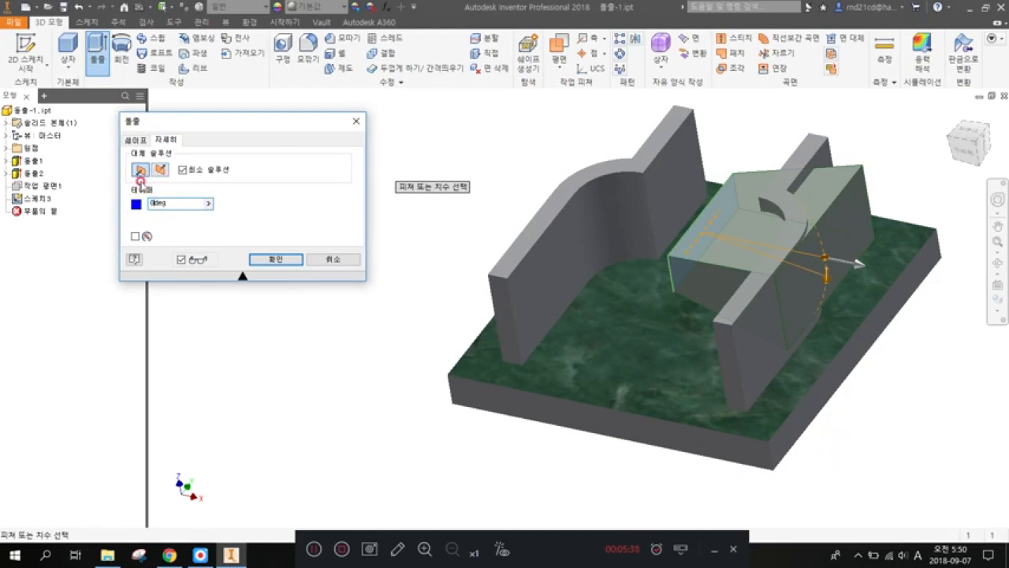
click(136, 141)
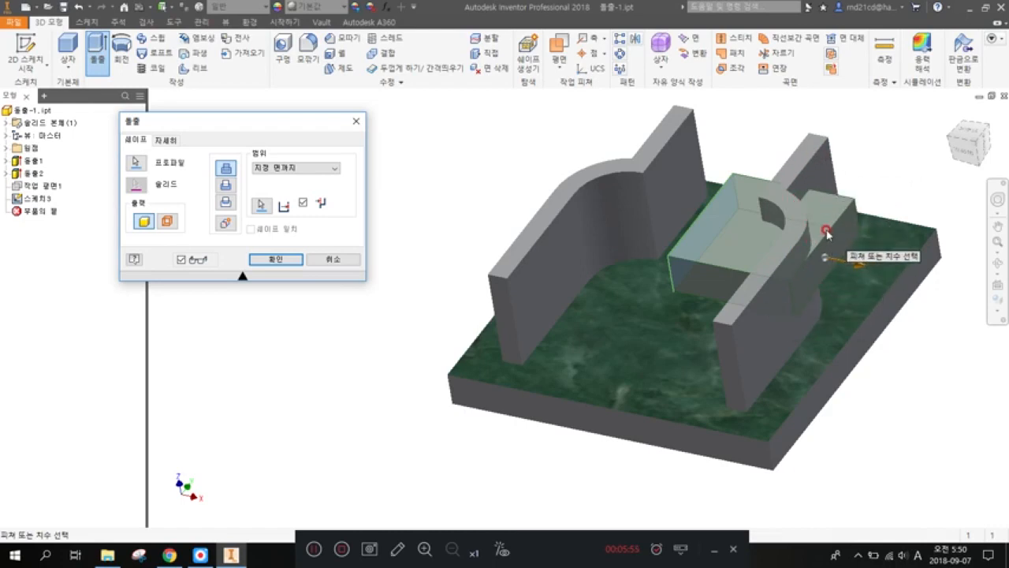
click(304, 204)
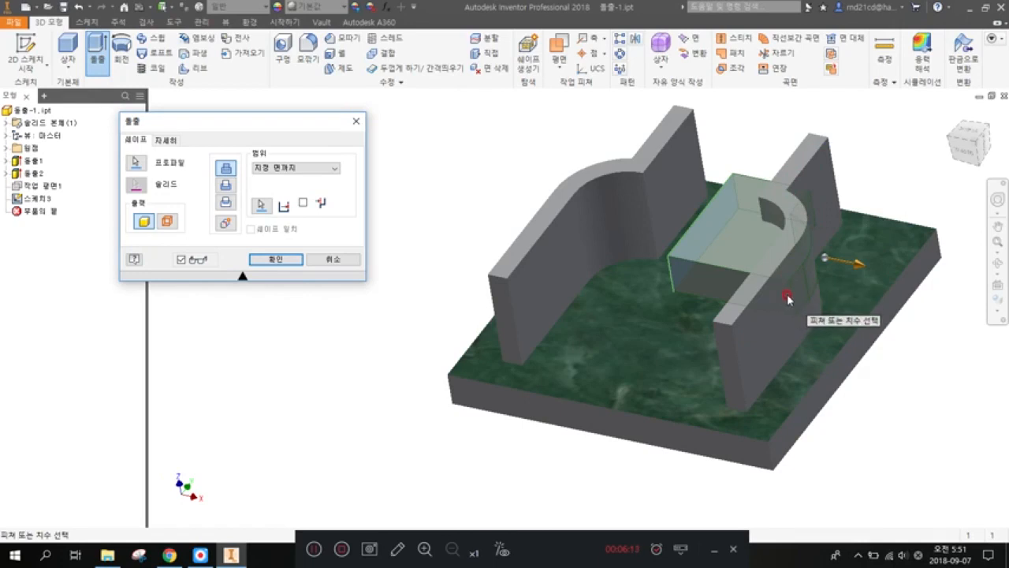
Step: Try the 사이 (Between) extent from one wall's flat inner face to the opposite wall's outer face, without extending the end face
click(336, 169)
click(287, 196)
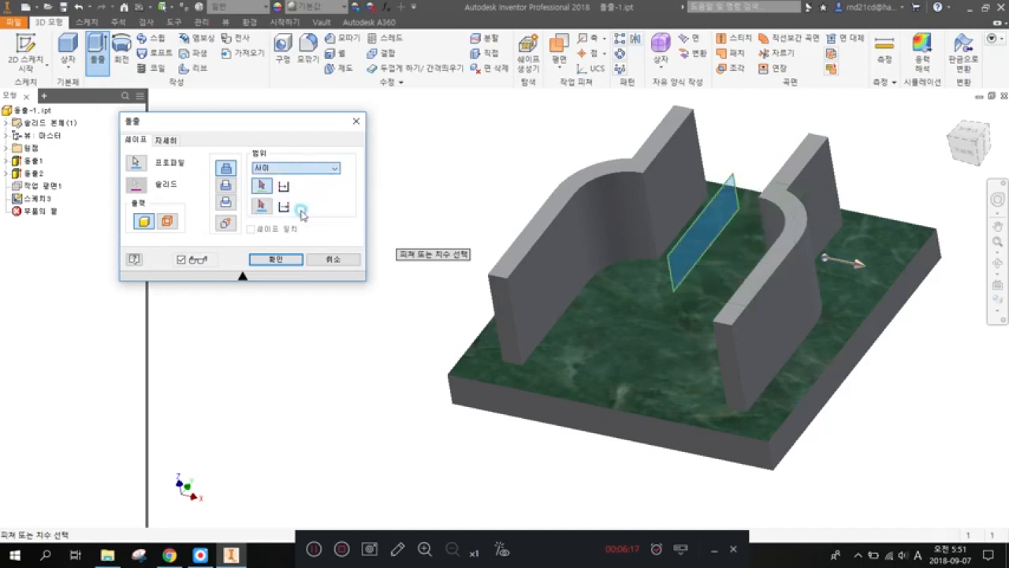
click(671, 185)
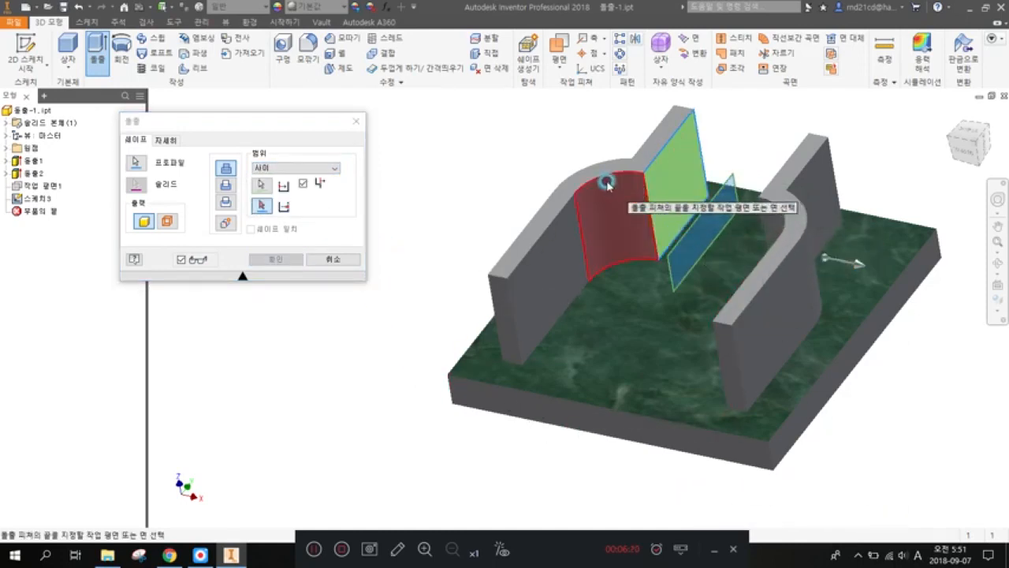
click(806, 306)
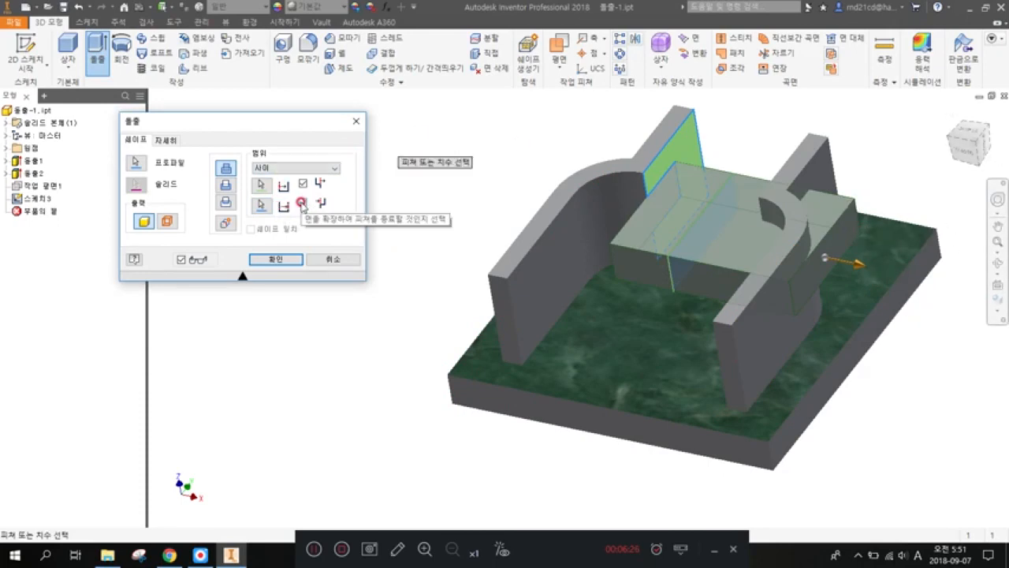
click(302, 204)
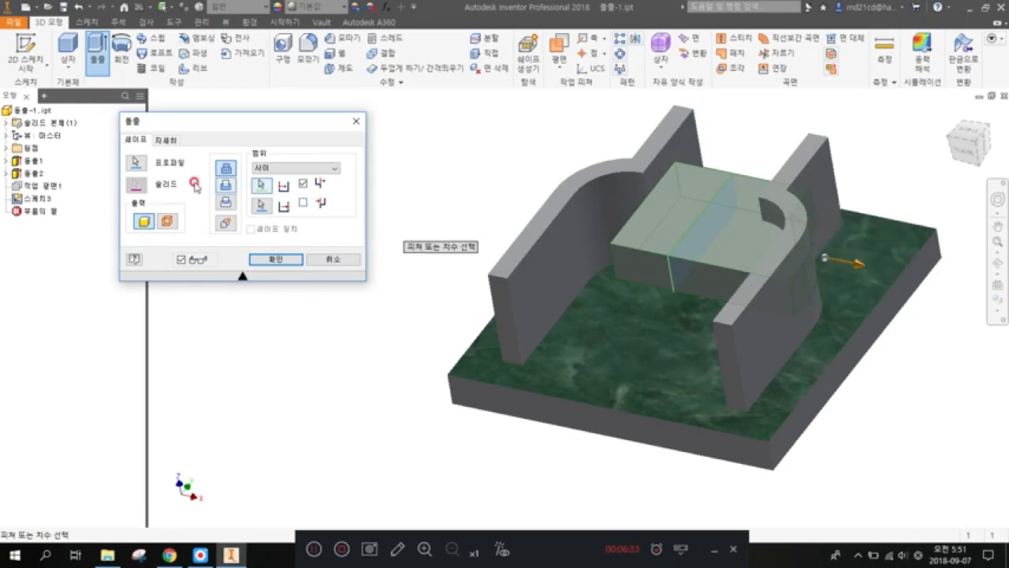
Step: Reselect the start face on the front section of the same wall and turn off its face extension
click(511, 280)
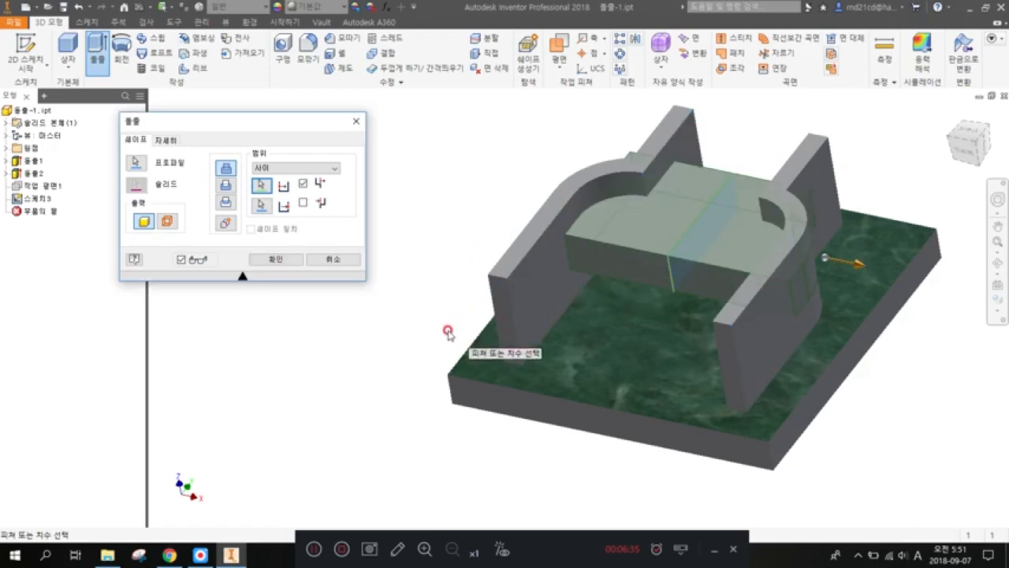
click(319, 184)
click(304, 184)
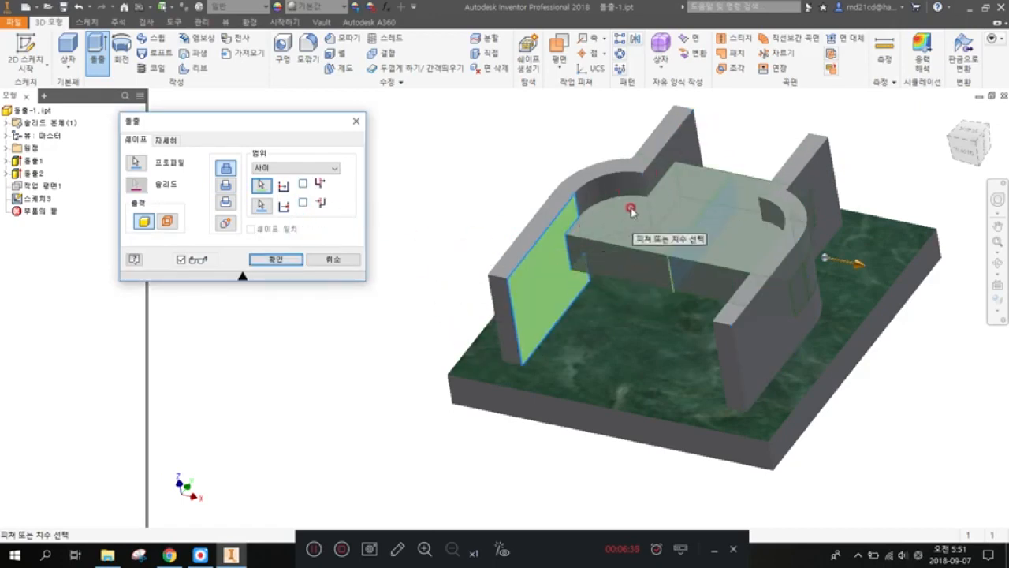
shift+middle_drag(749, 227, 648, 237)
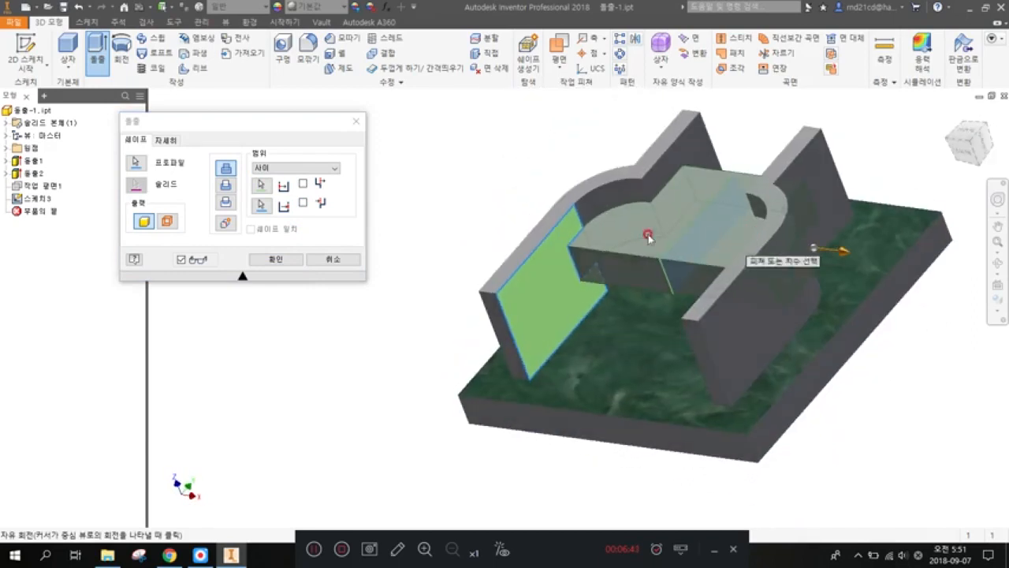
Step: Set the extrusion's extent to 전체 (All), running symmetrically through both walls
click(334, 169)
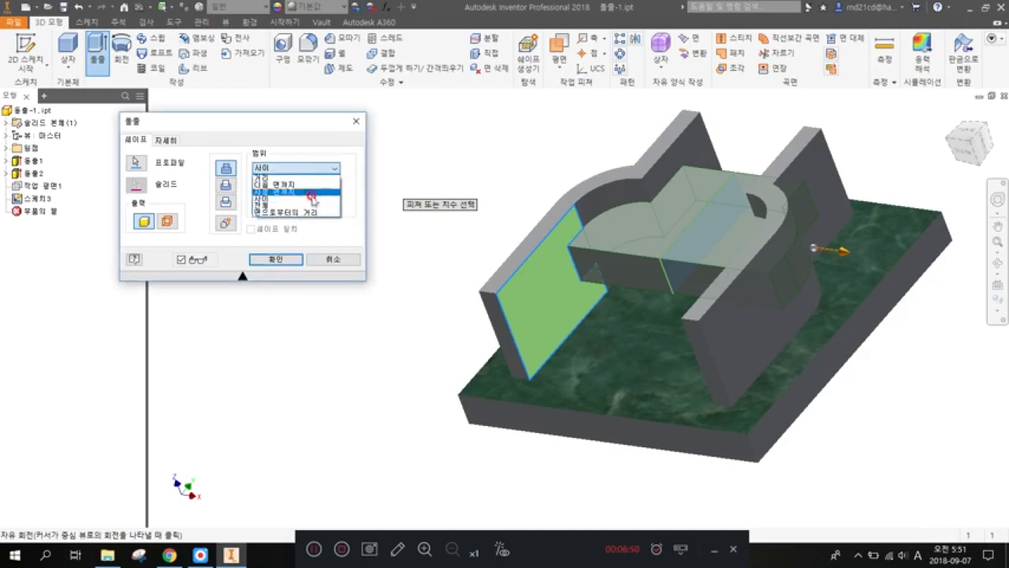
click(285, 204)
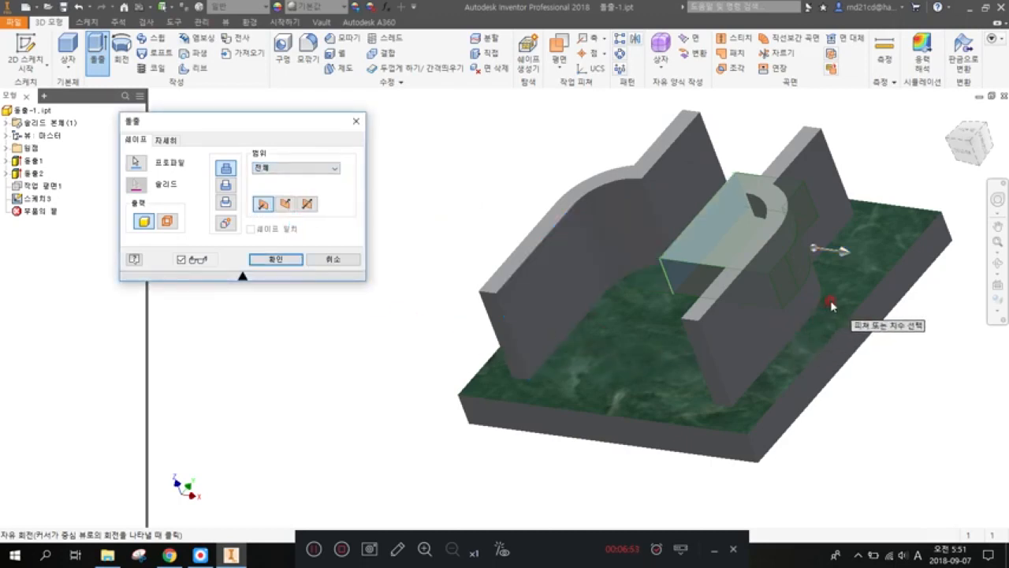
shift+middle_drag(828, 309, 849, 291)
shift+middle_drag(796, 229, 828, 268)
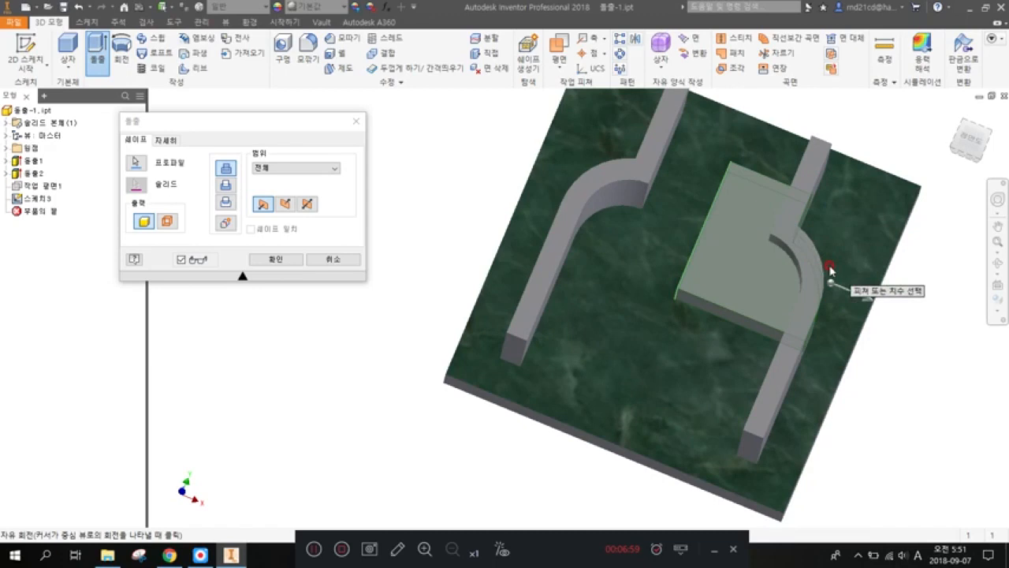
click(307, 204)
shift+middle_drag(688, 305, 689, 228)
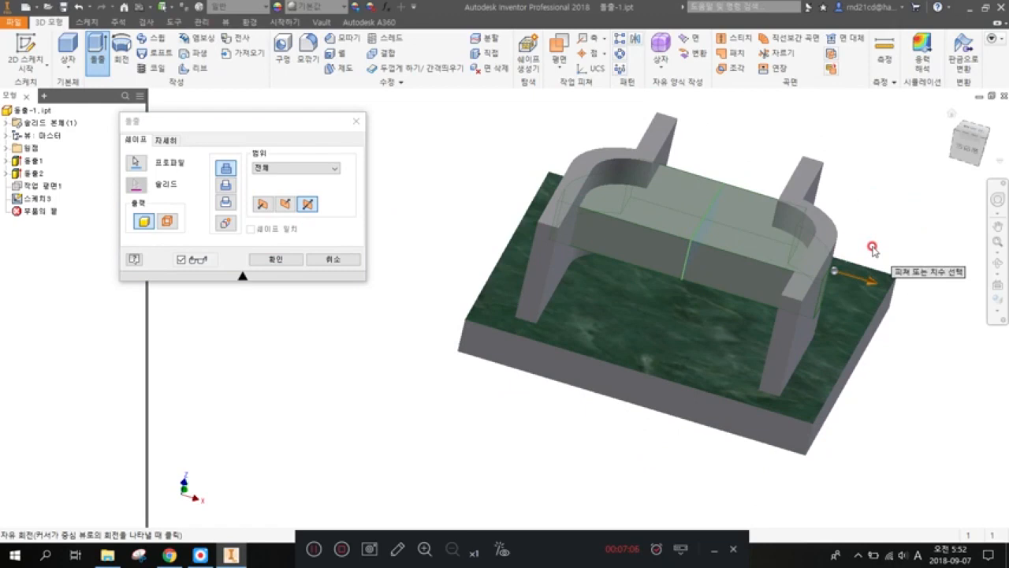
shift+middle_drag(870, 276, 771, 304)
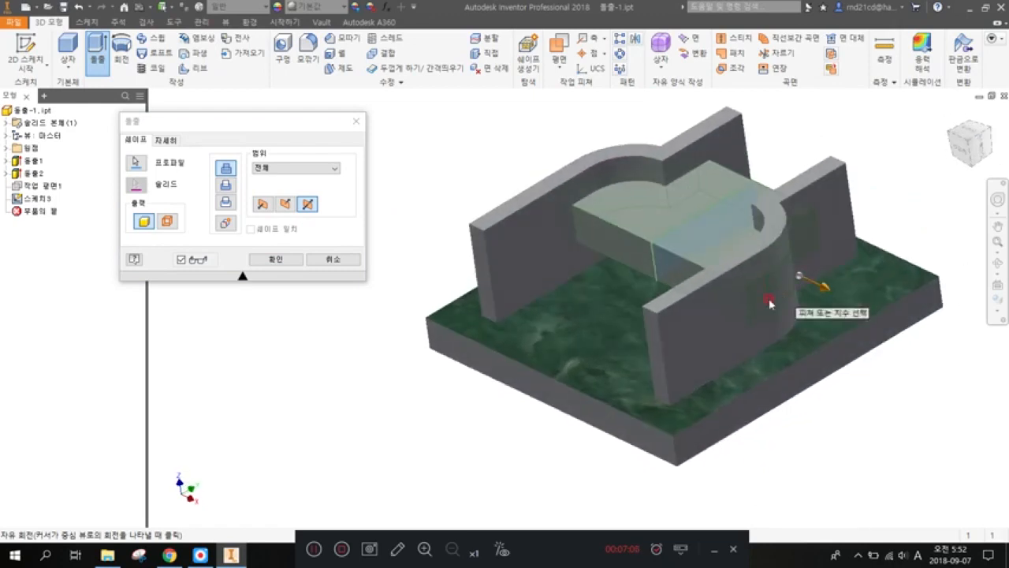
shift+middle_drag(816, 238, 833, 220)
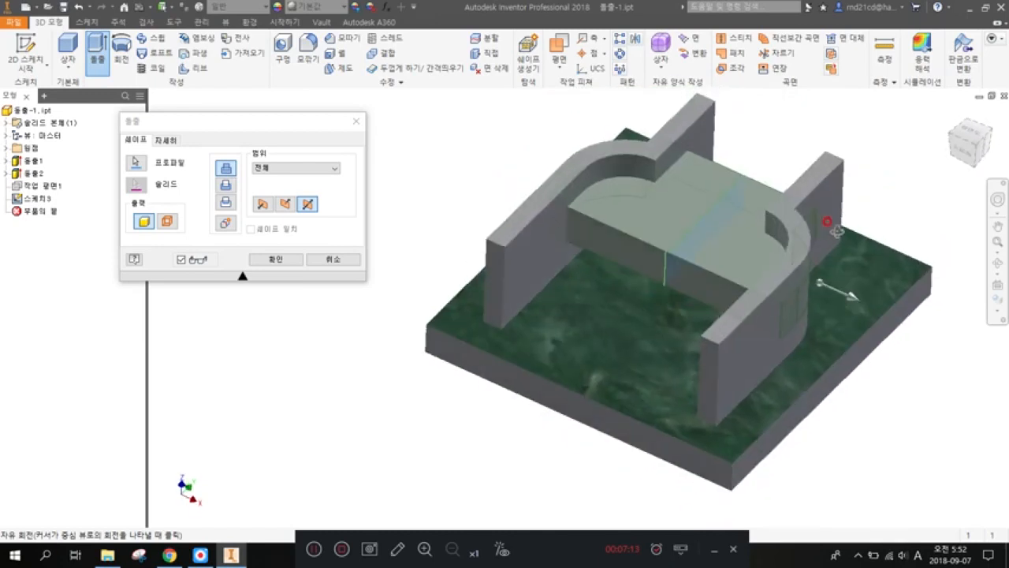
click(278, 168)
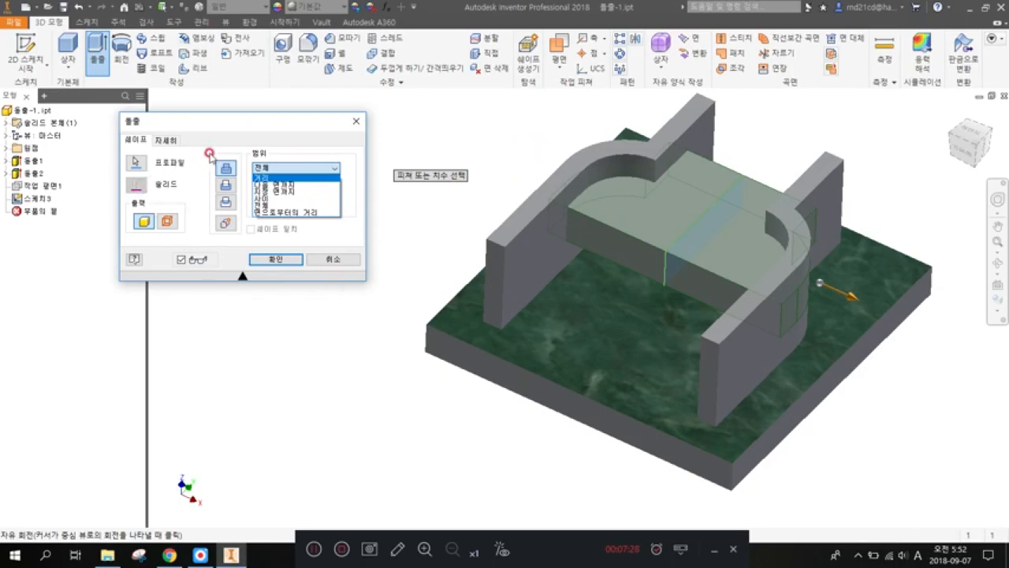
Step: Preview the extrusion with surface output, and return its output to solid
click(170, 222)
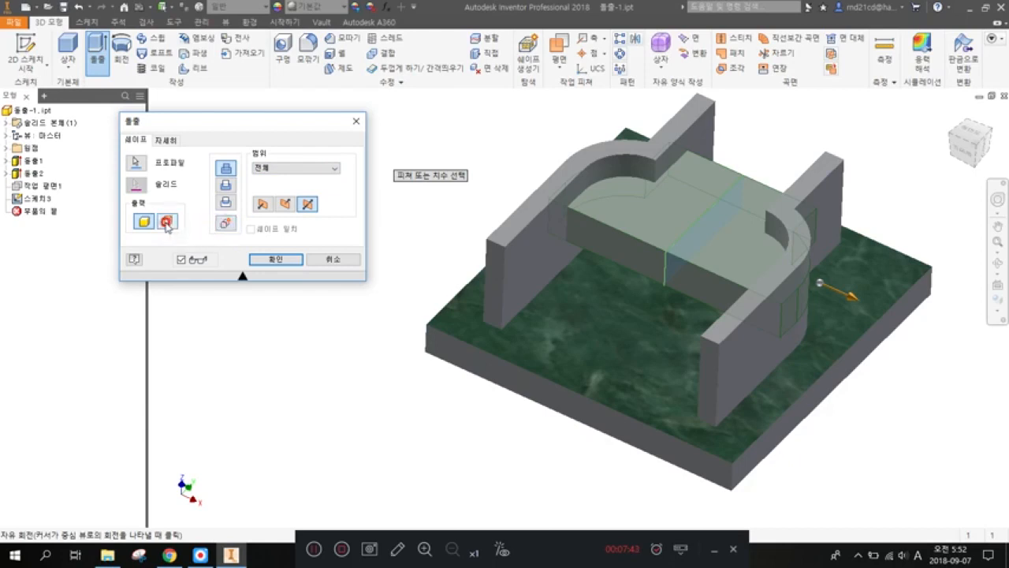
click(170, 222)
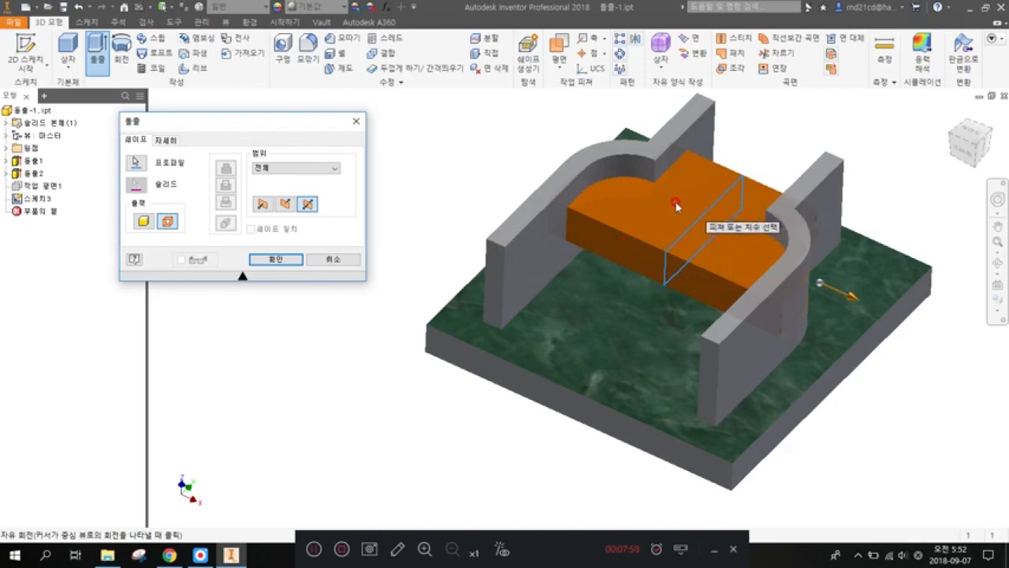
click(228, 224)
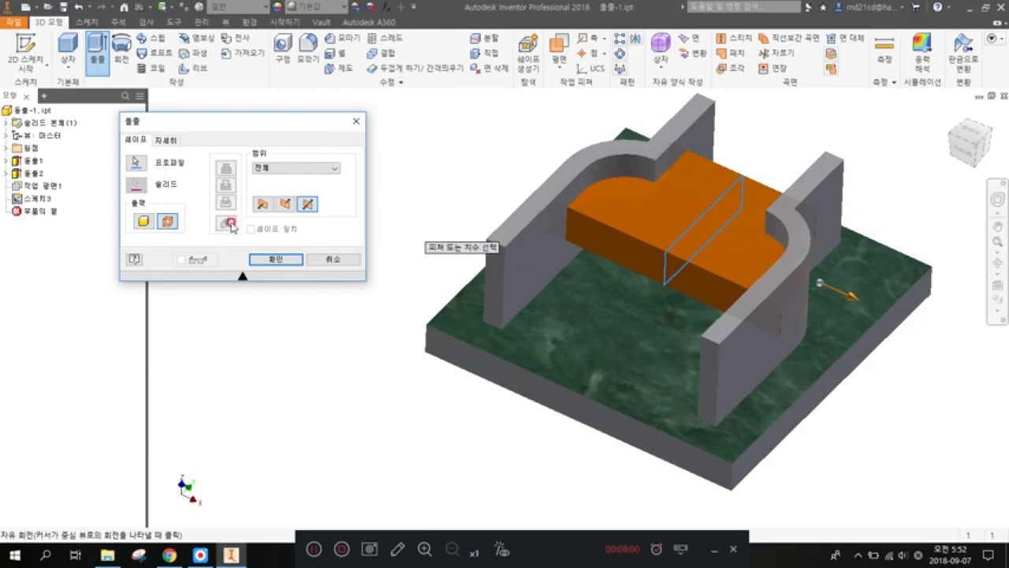
click(146, 225)
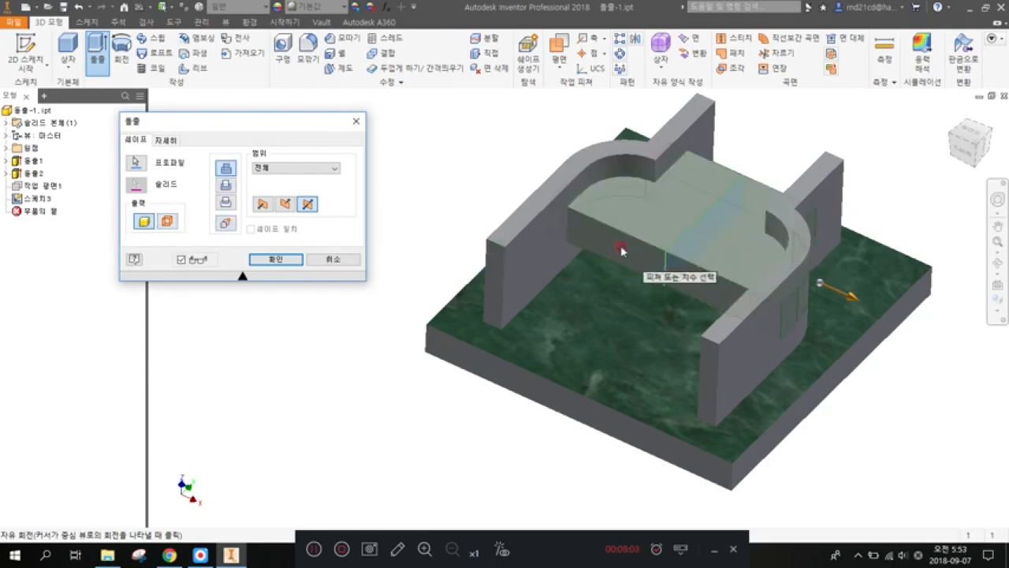
click(317, 260)
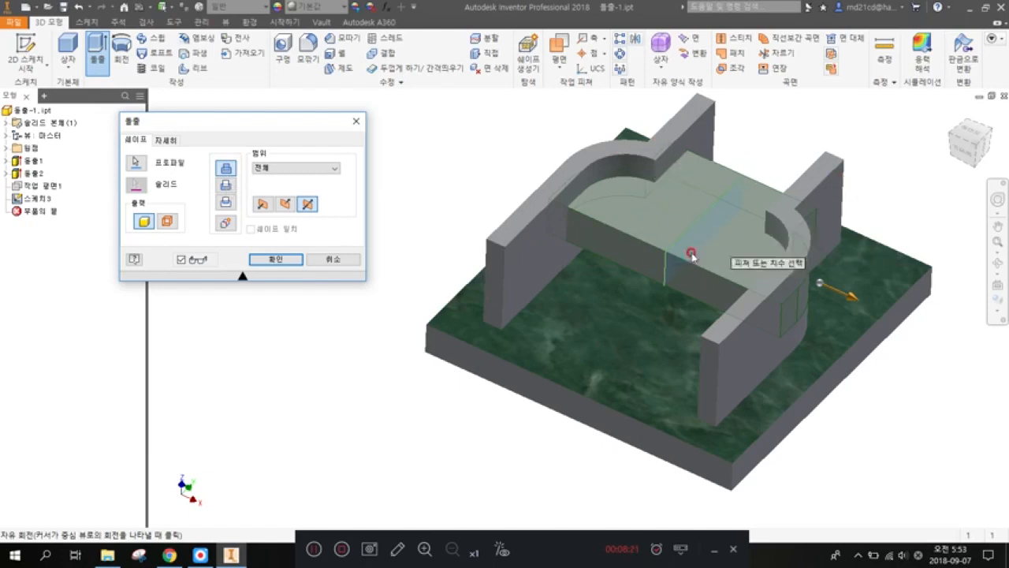
Step: Preview the extrusion as a cut and as an intersection, and set its operation to new solid
click(226, 184)
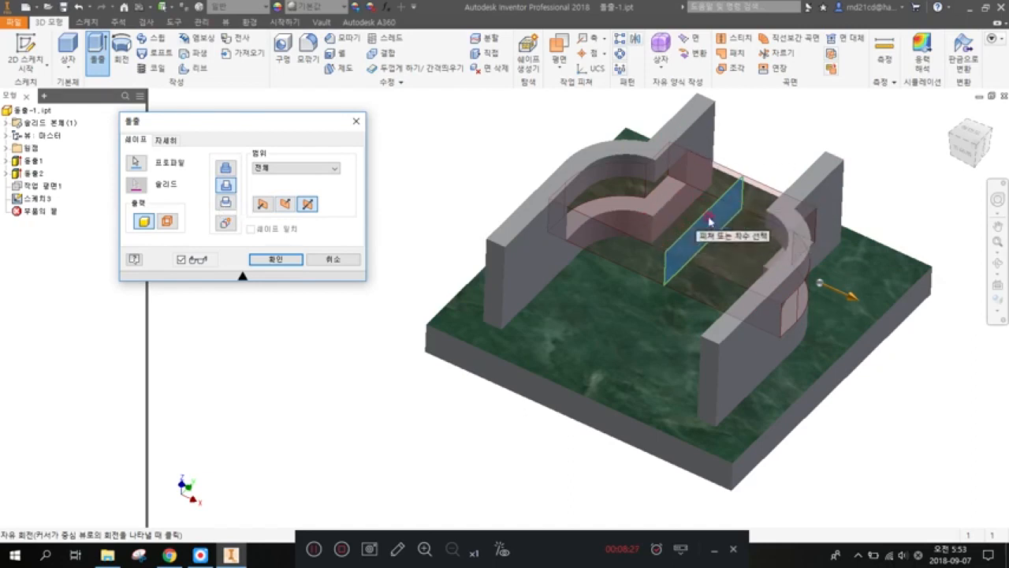
shift+middle_drag(872, 267, 838, 250)
click(225, 202)
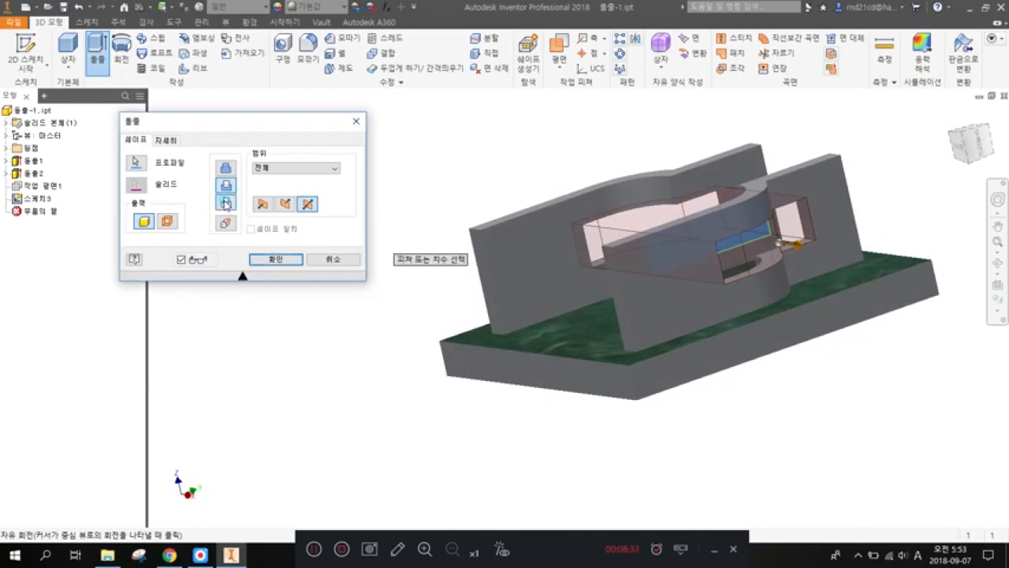
shift+middle_drag(498, 316, 622, 342)
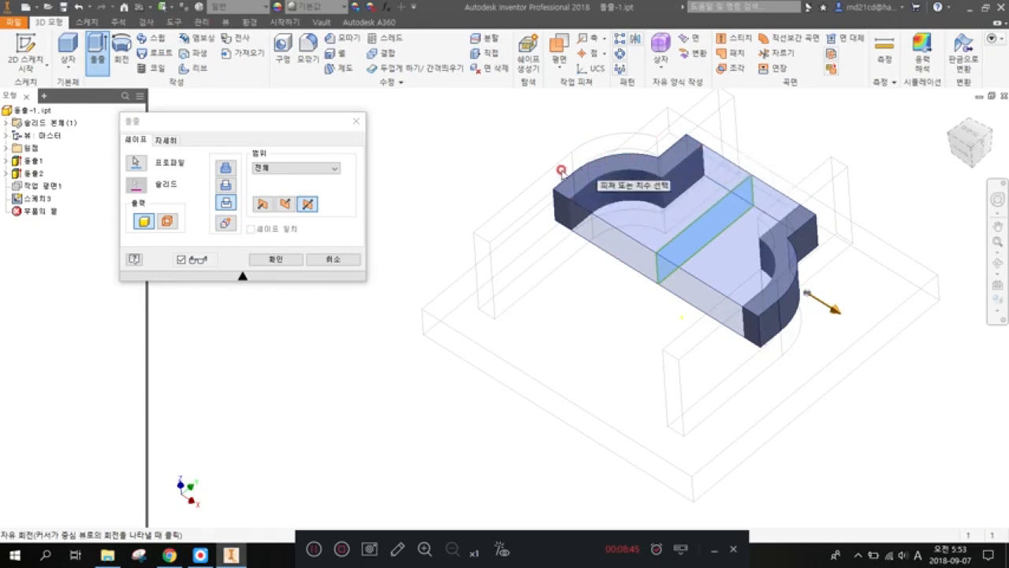
click(227, 225)
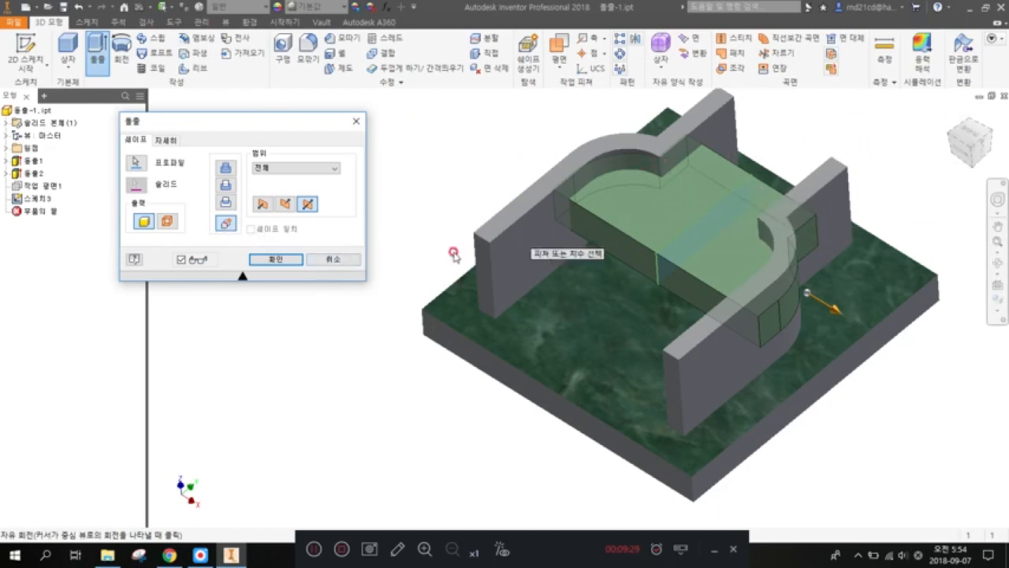
Step: Cancel the extrusion and open the third sketch for editing, viewed square to its plane
click(331, 259)
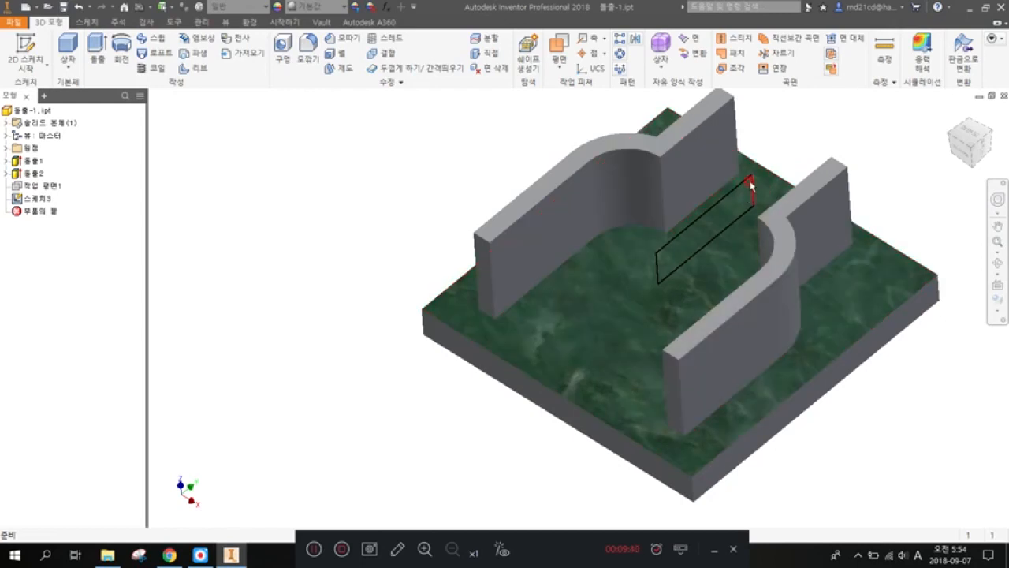
double_click(34, 199)
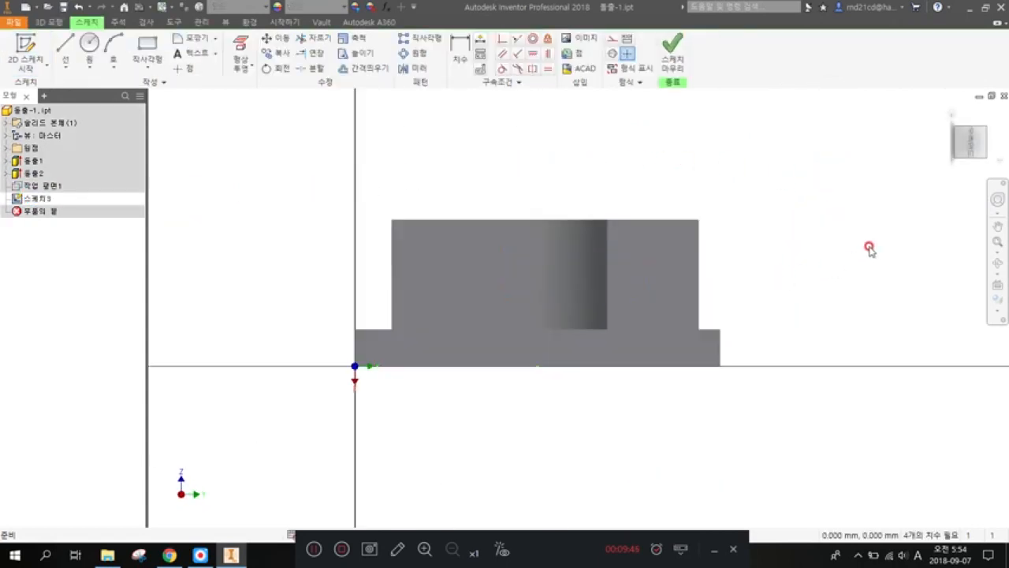
scroll(320, 363, down, 3)
scroll(426, 313, up, 2)
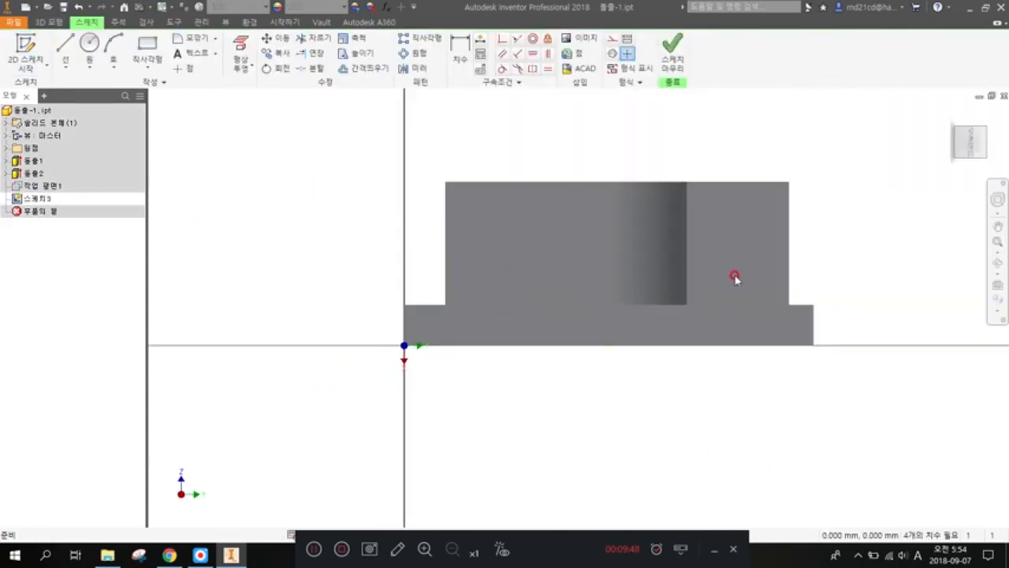
key(F6)
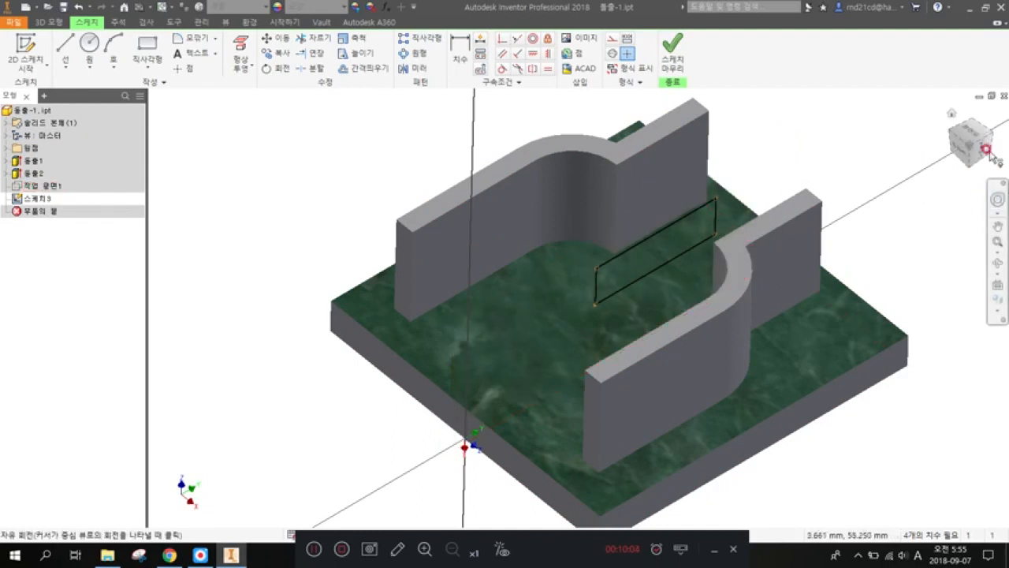
click(966, 147)
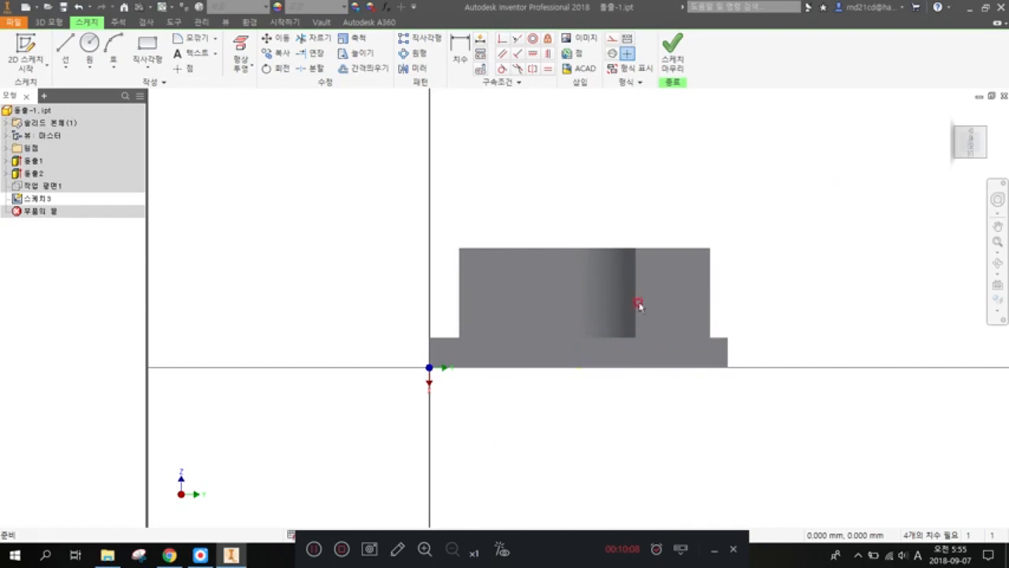
scroll(570, 424, down, 3)
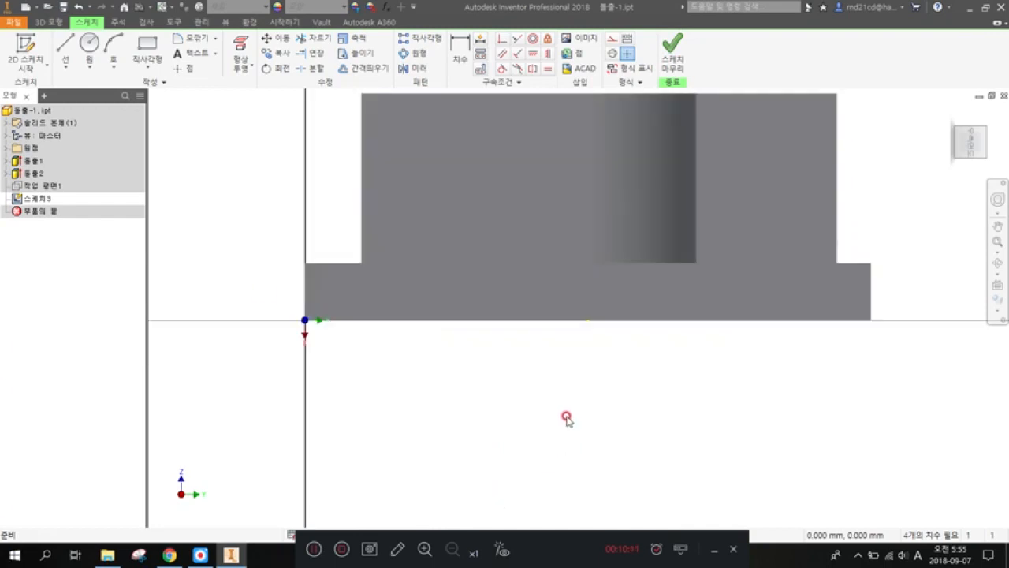
scroll(566, 418, up, 2)
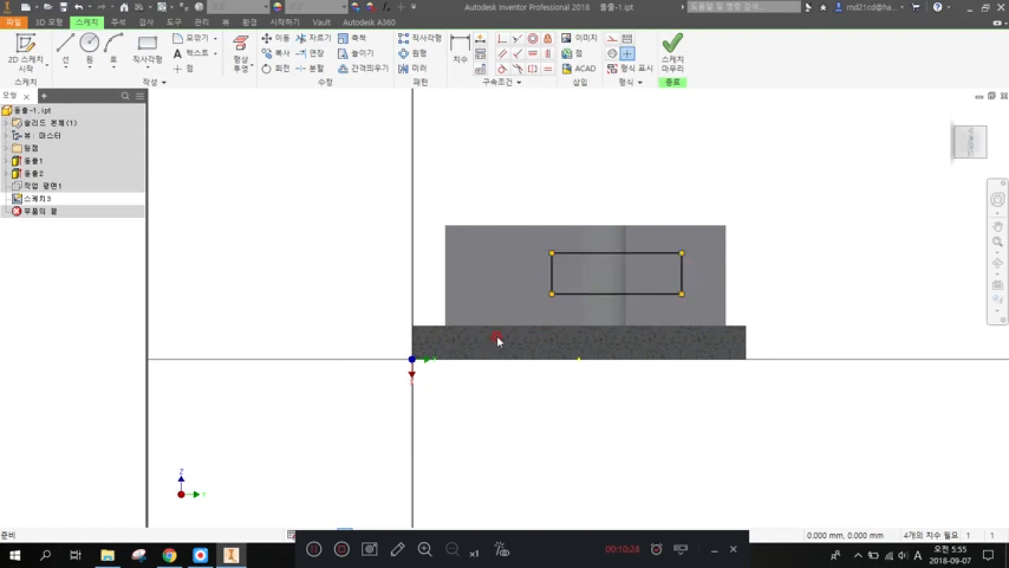
Step: Toggle the sliced-graphics display off and on so the model is cut away at the sketch plane
drag(561, 551, 735, 561)
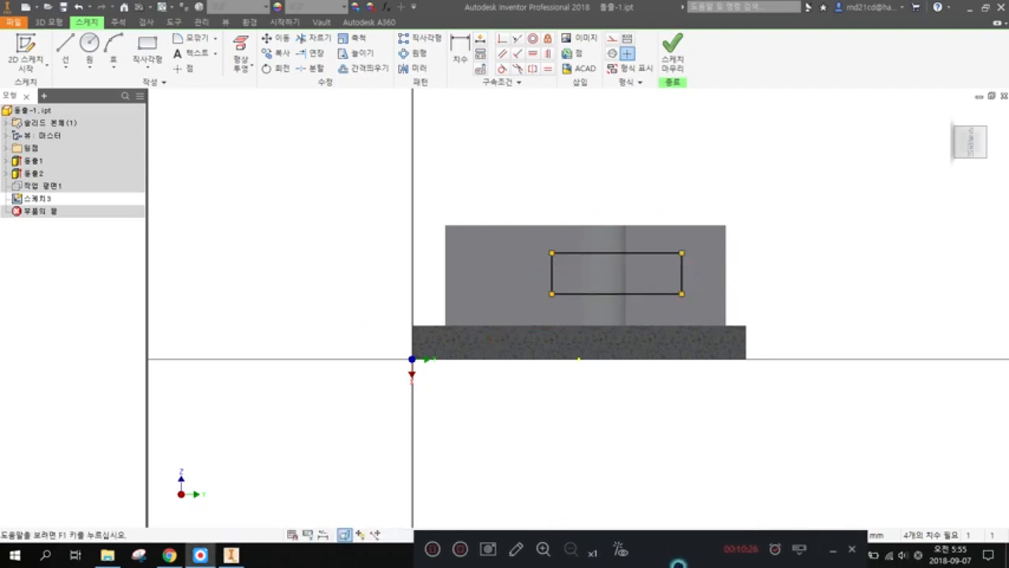
click(347, 535)
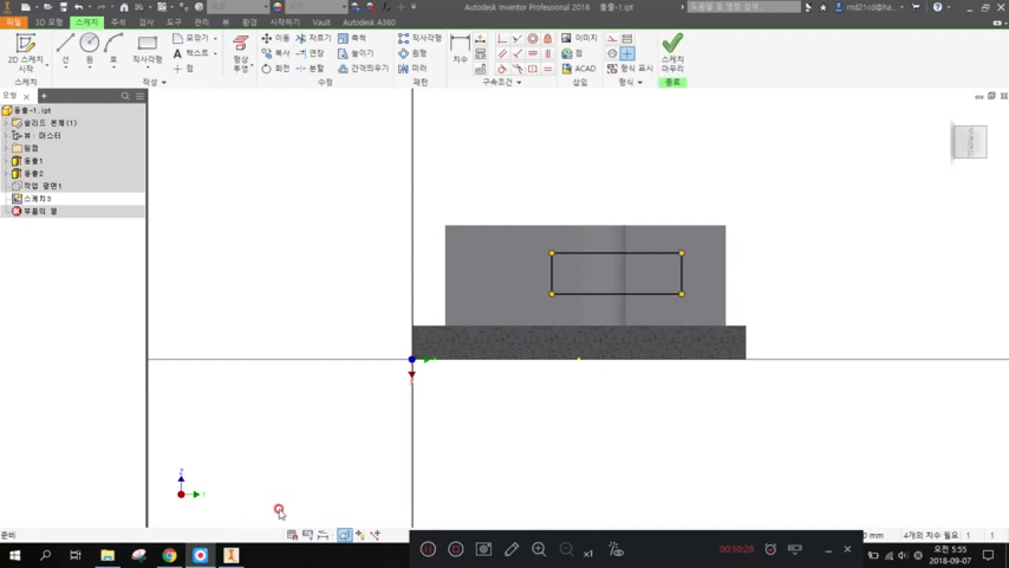
click(345, 535)
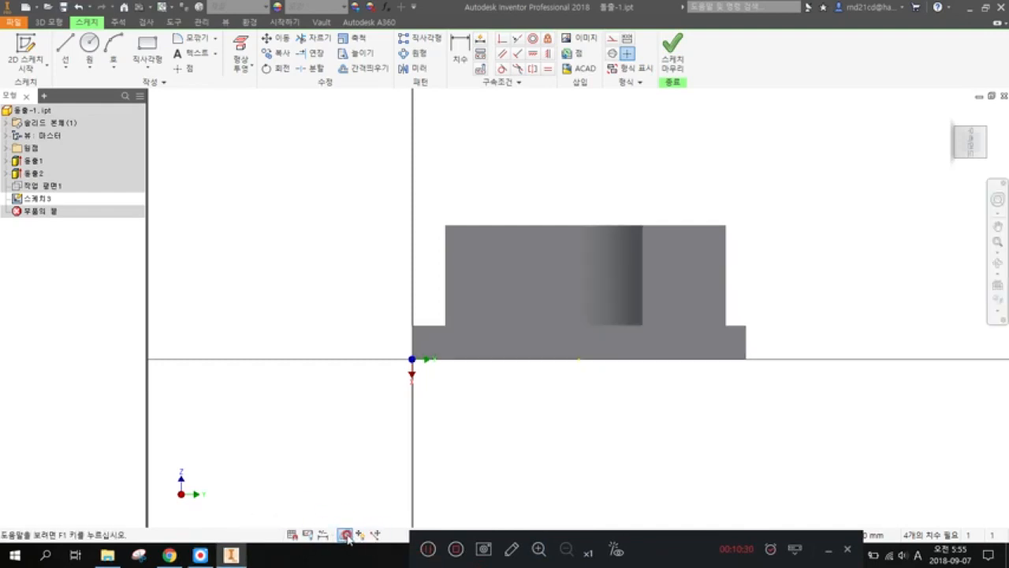
click(345, 536)
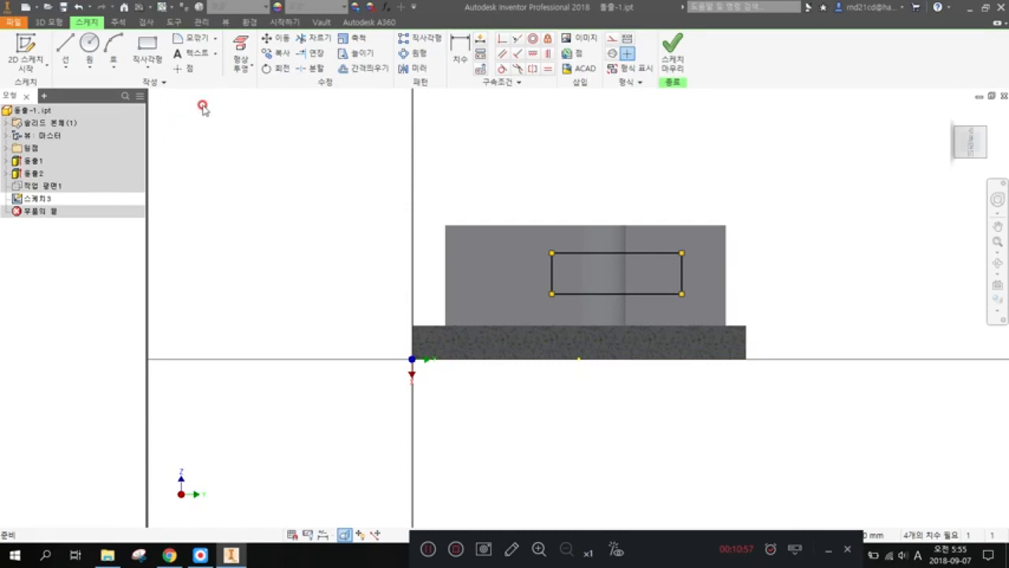
Step: Project the base's bottom edge into the sketch using Project Geometry, with the centerline format turned on
click(240, 54)
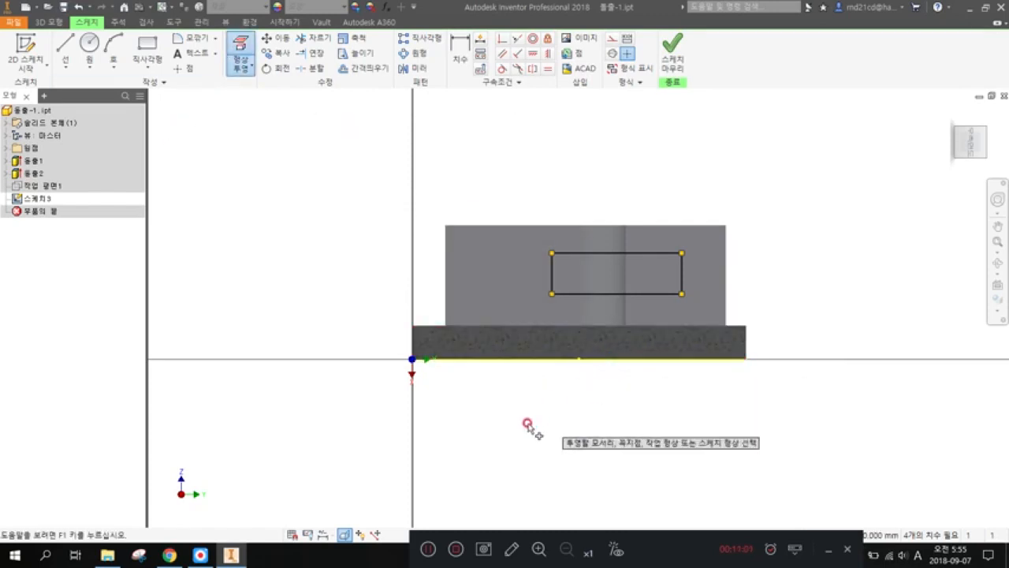
click(520, 360)
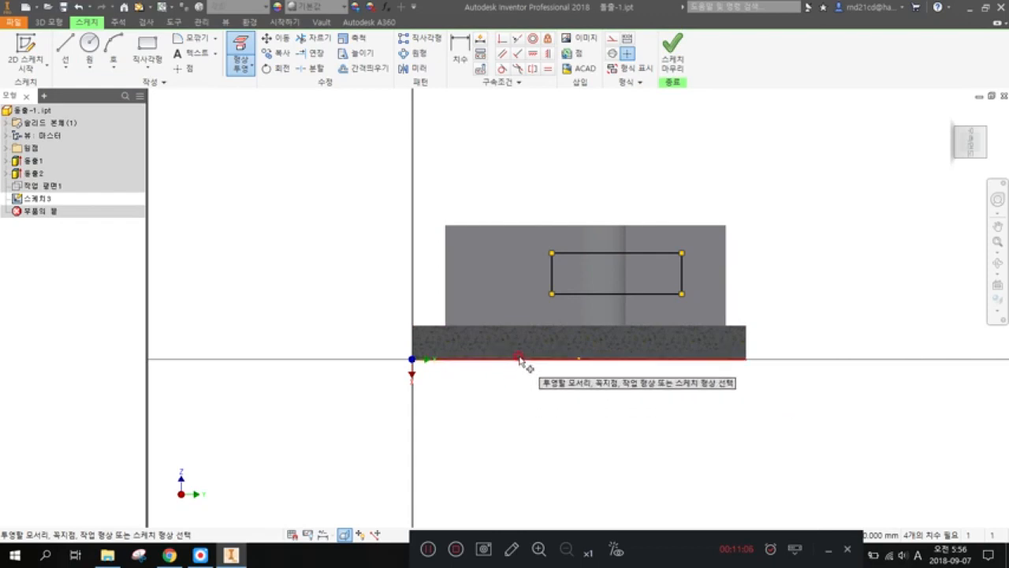
right_click(520, 360)
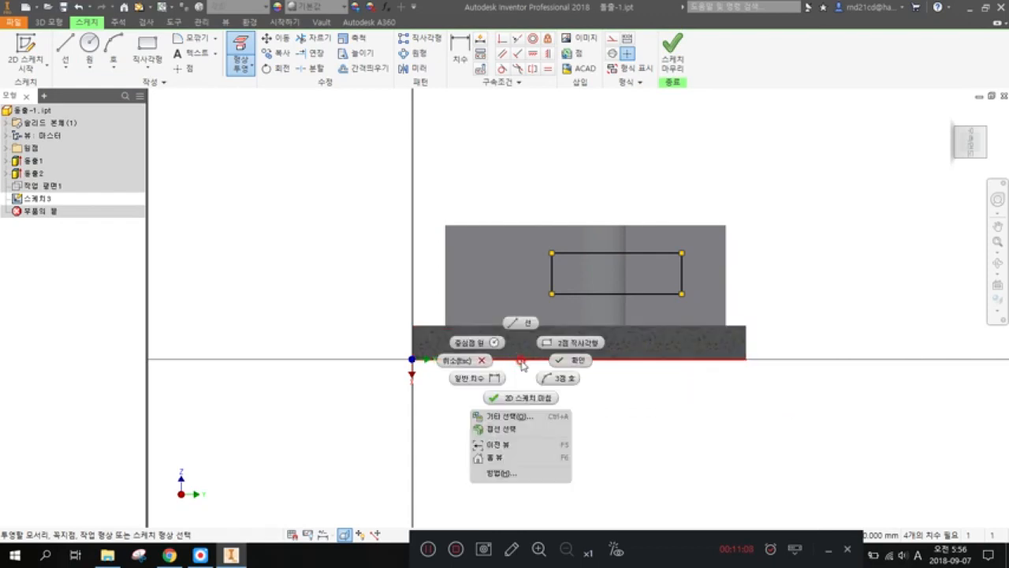
click(694, 424)
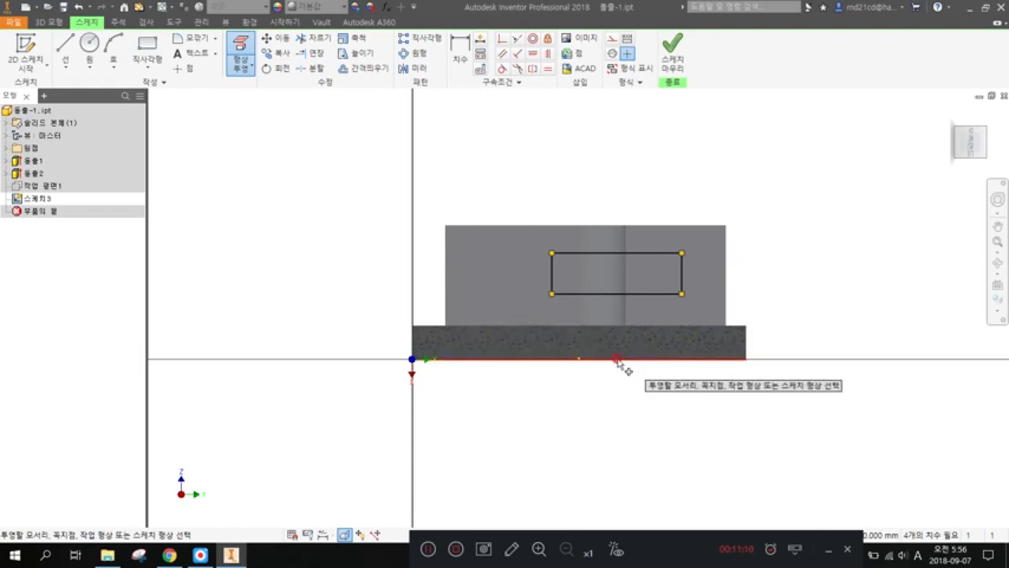
right_click(612, 360)
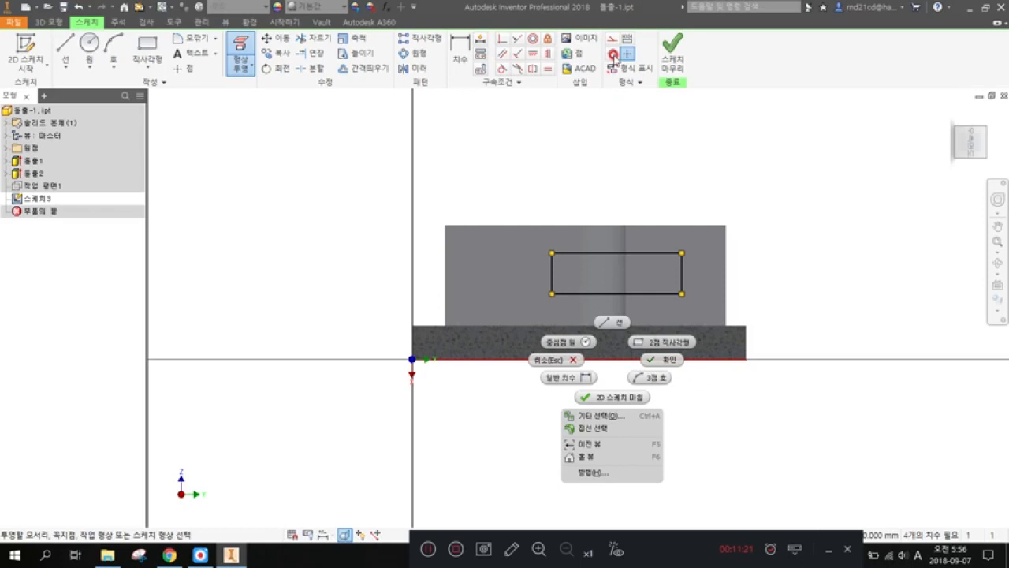
click(612, 53)
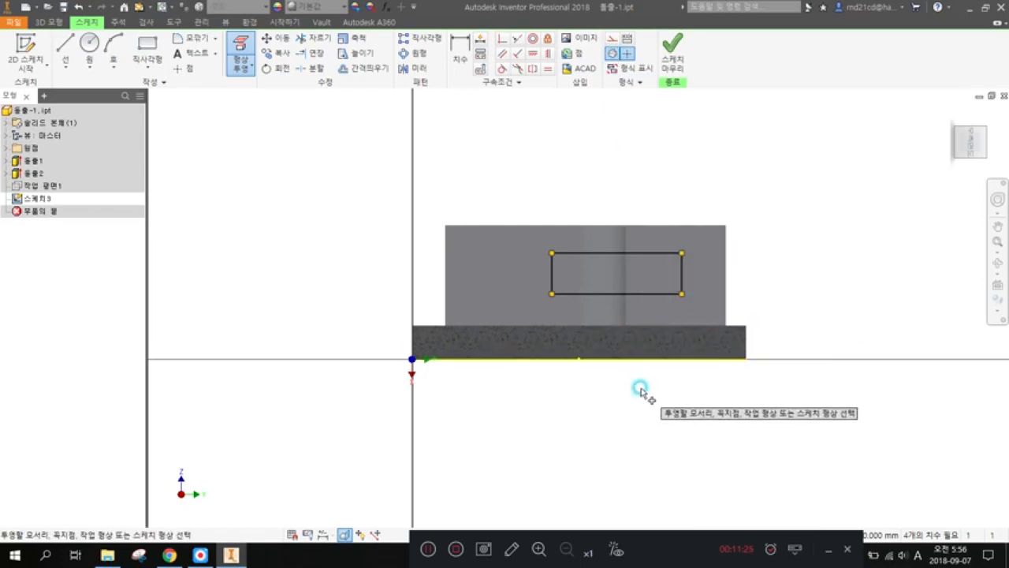
click(632, 360)
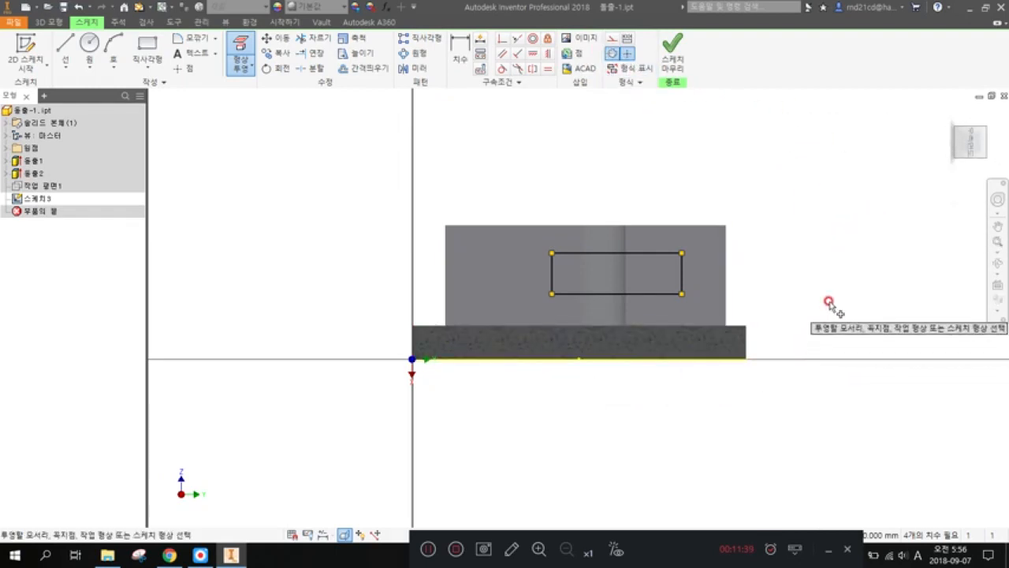
Step: Format the projected bottom line as a centerline and finish the sketch
key(Escape)
click(637, 365)
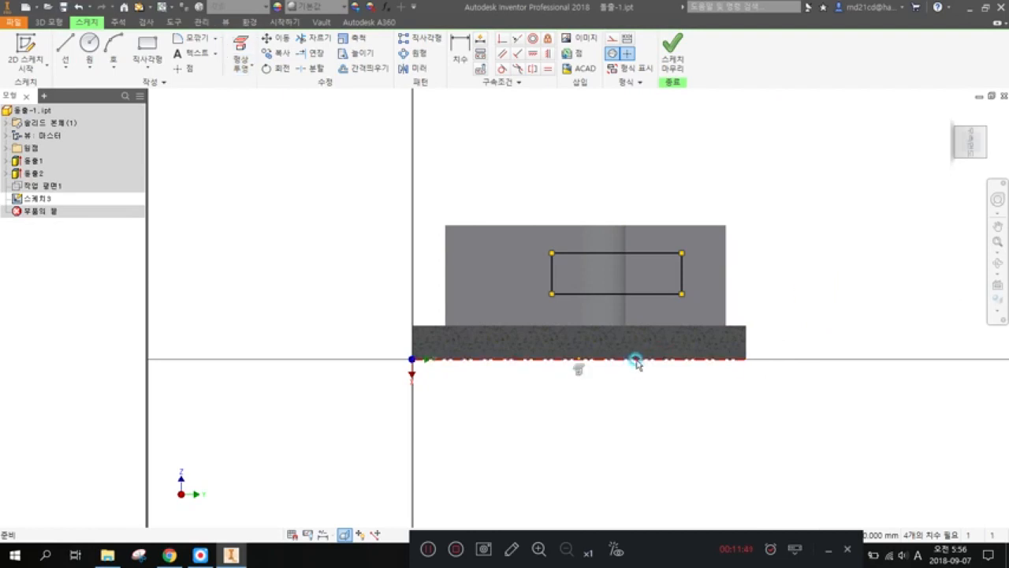
click(610, 53)
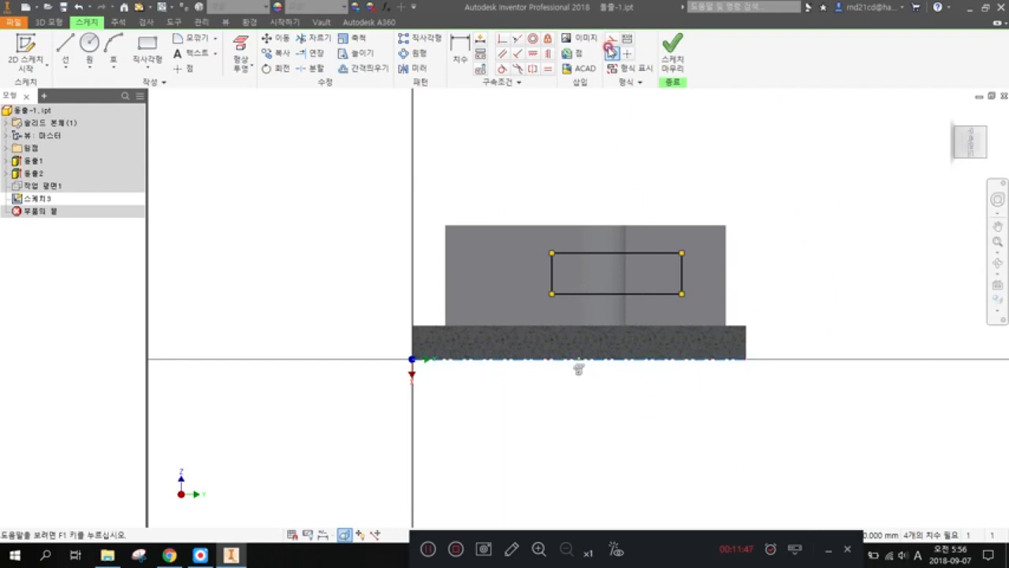
click(674, 59)
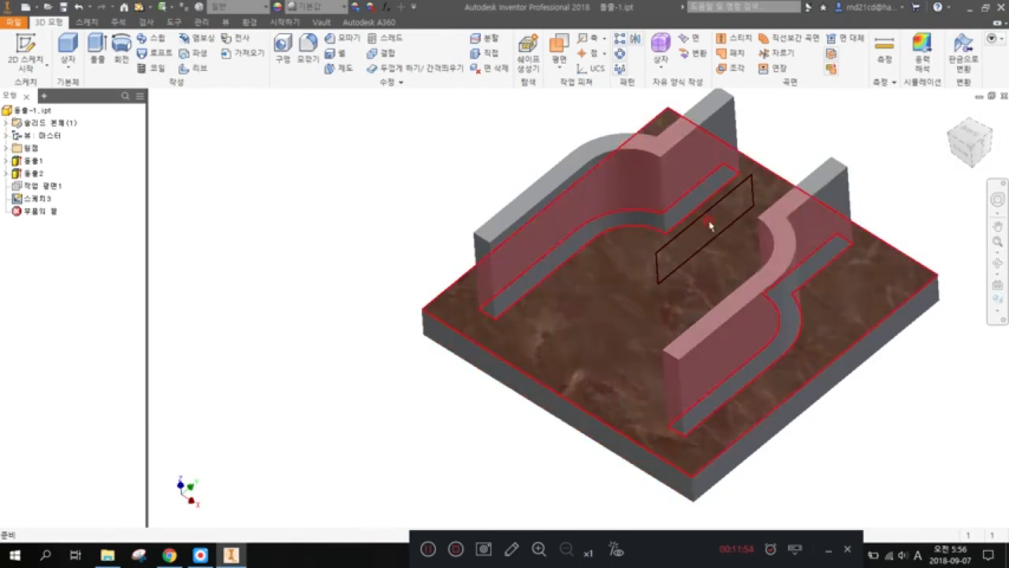
Step: Switch the display to 와이어프레임 (Wireframe) and start a full revolve of the rectangle about the projected centerline
click(1003, 302)
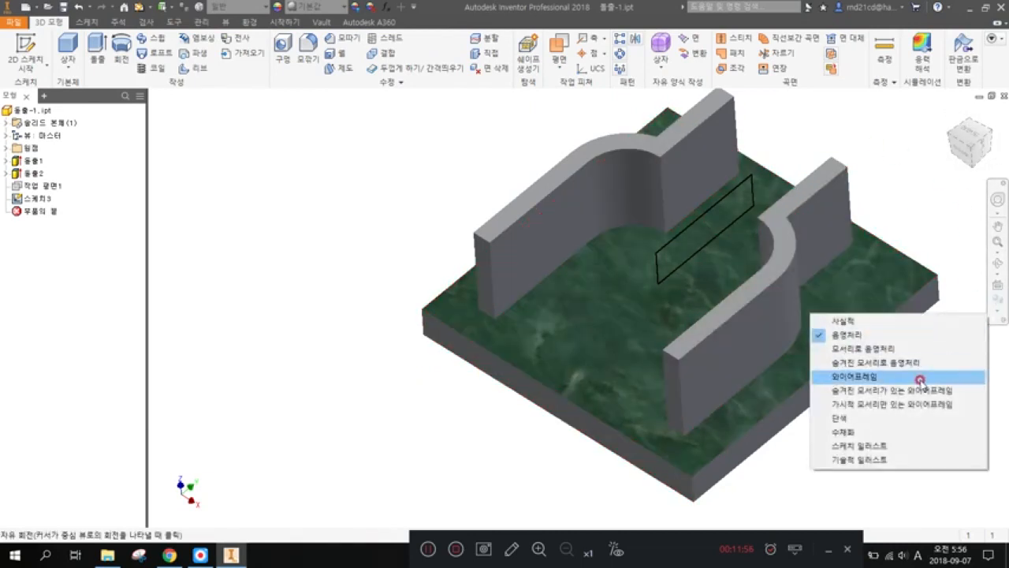
click(921, 377)
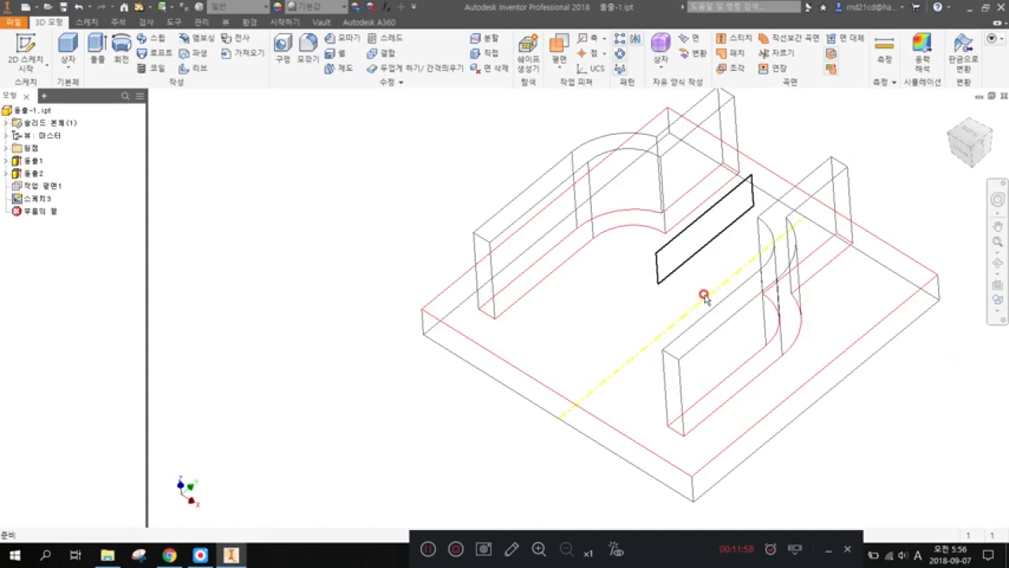
right_click(266, 214)
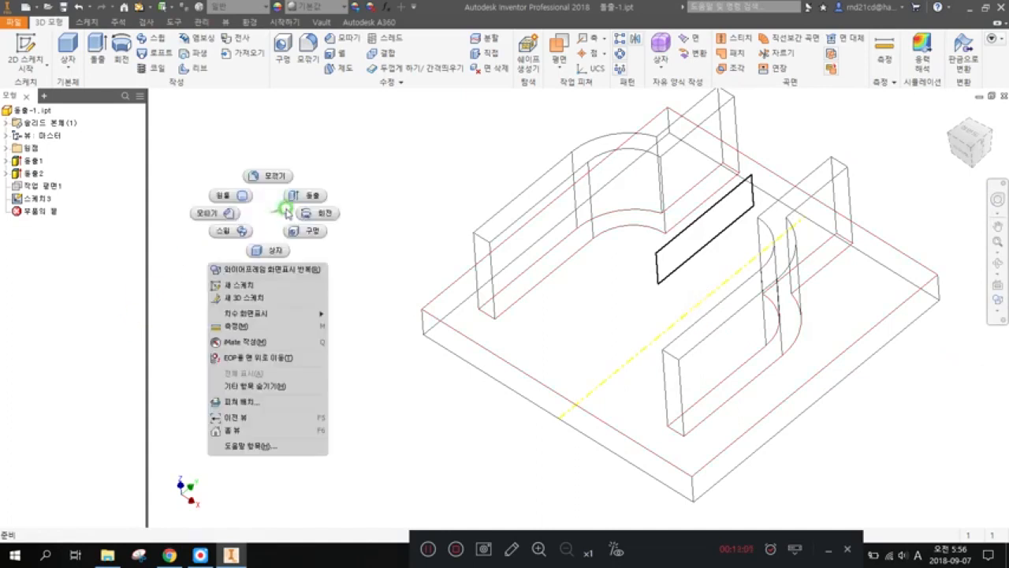
click(306, 215)
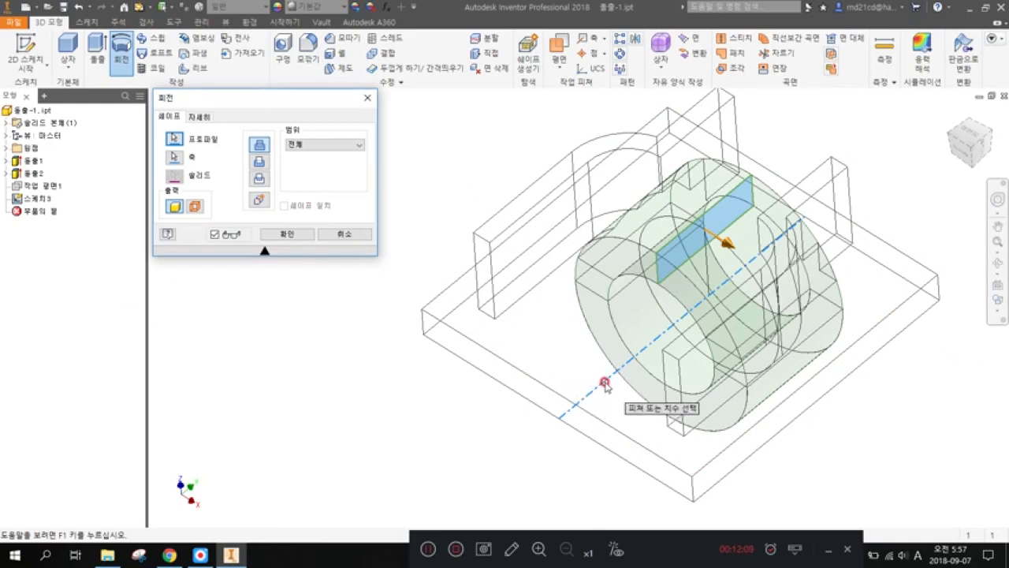
click(176, 158)
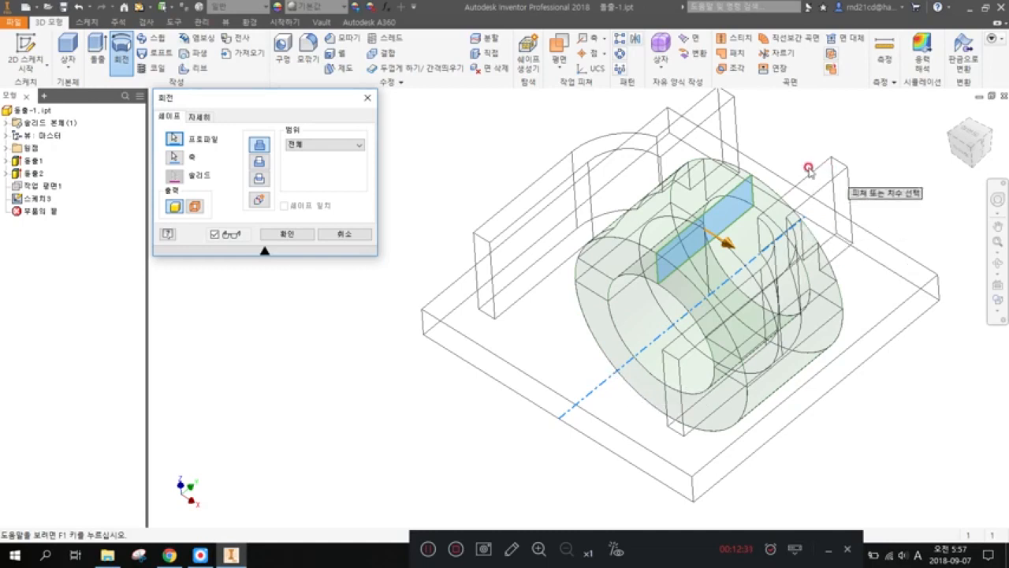
Step: Set the revolve's extent to 각도 (Angle) with an angle of 60 degrees
click(324, 145)
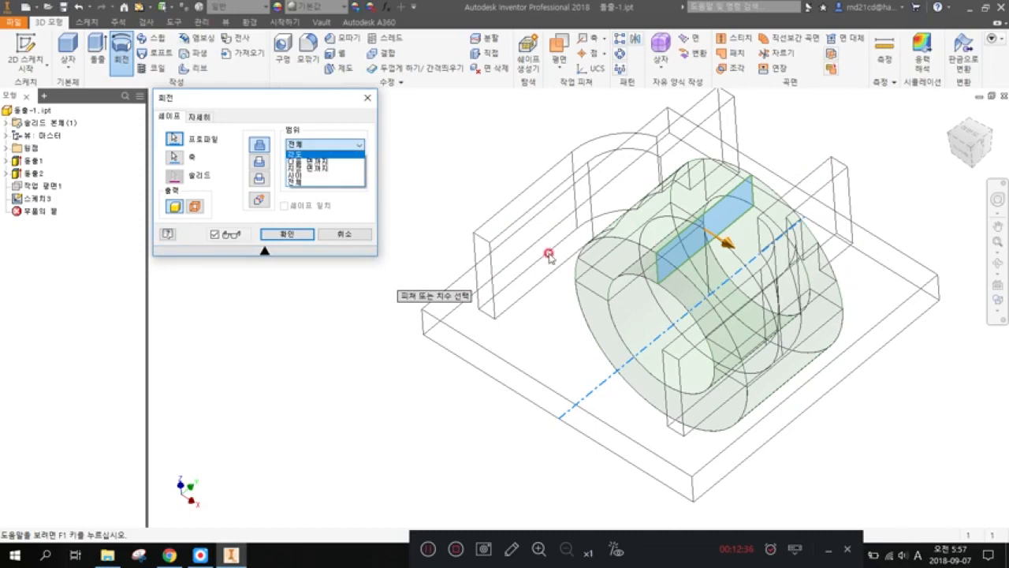
click(324, 154)
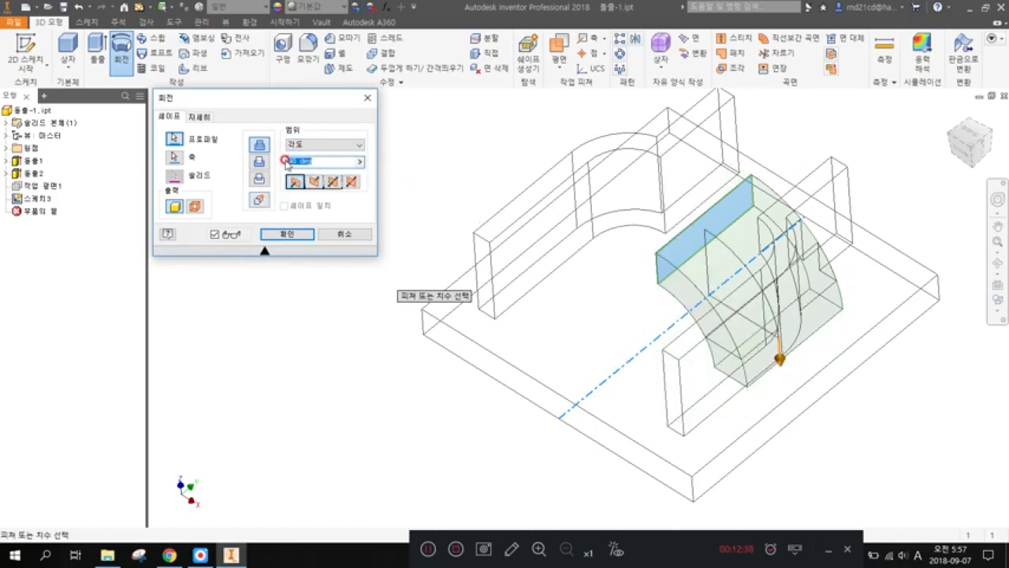
drag(300, 162, 263, 179)
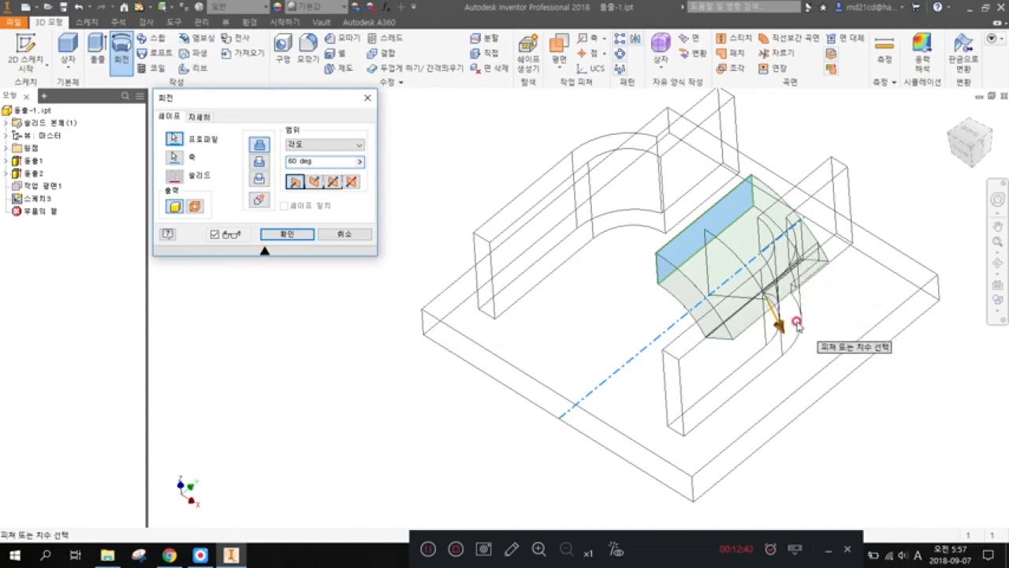
Step: Preview the revolve in the opposite, symmetric and asymmetric directions, and return it to the first direction
click(313, 180)
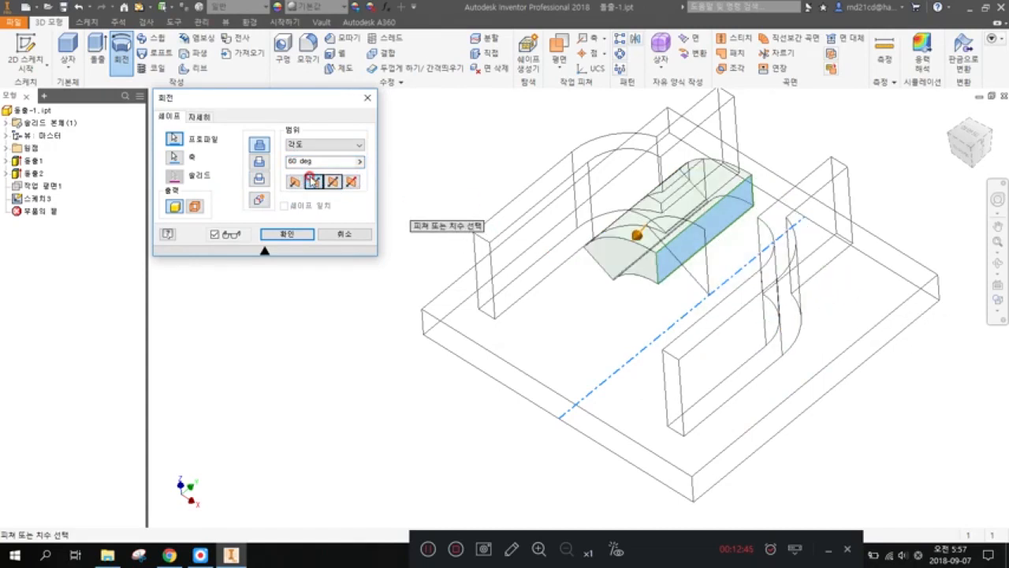
click(335, 183)
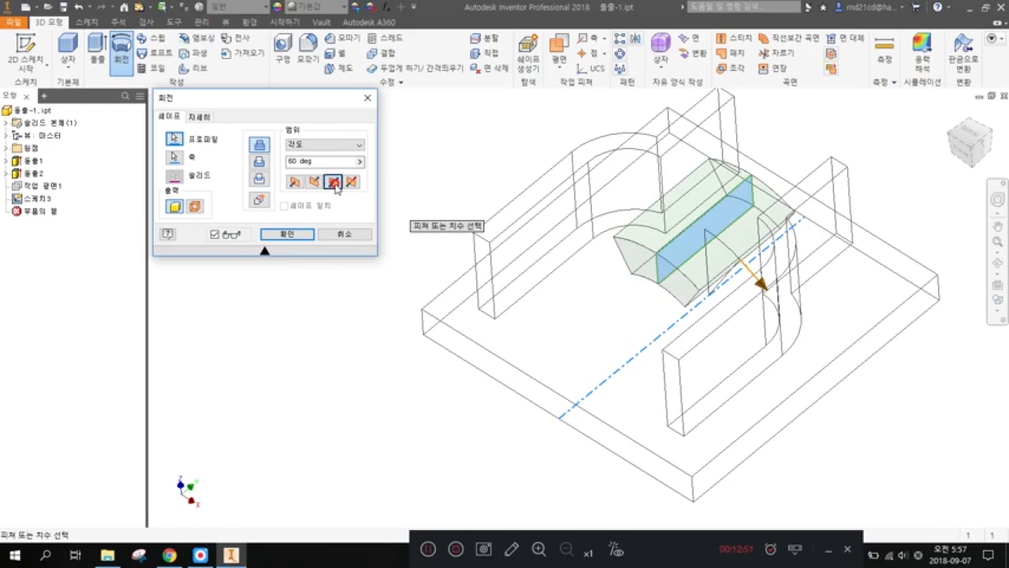
click(352, 182)
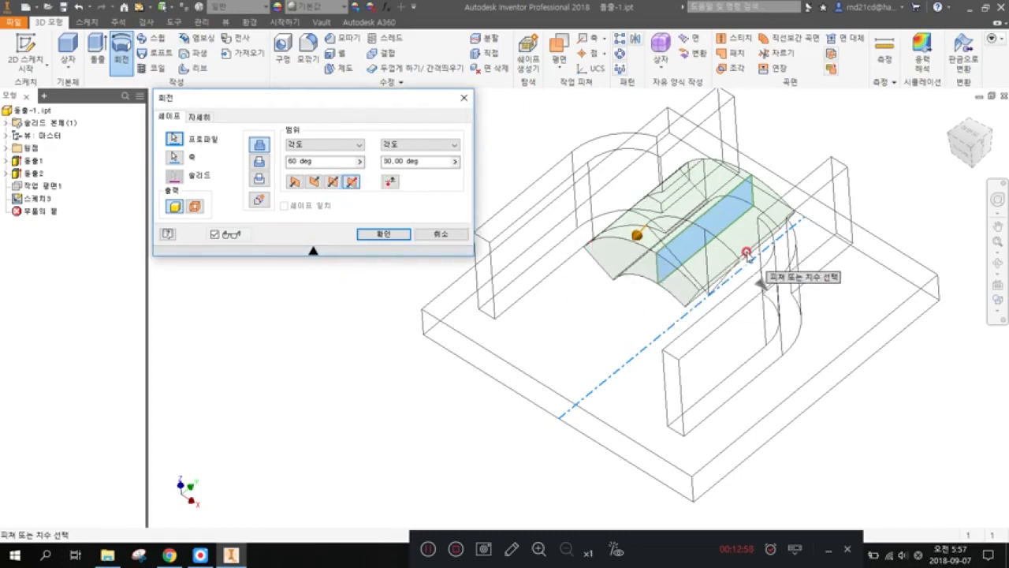
click(314, 182)
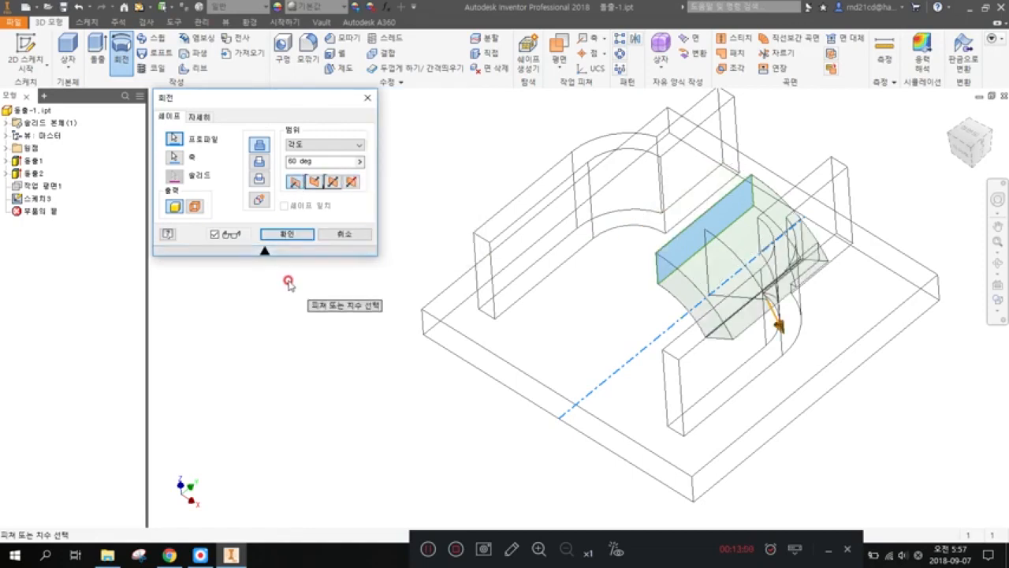
Step: Try the revolve's extent as 다음 면까지 (To Next), then as 지정 면까지 (To) ending at the rear flat inner face of the far wall
click(351, 144)
click(330, 161)
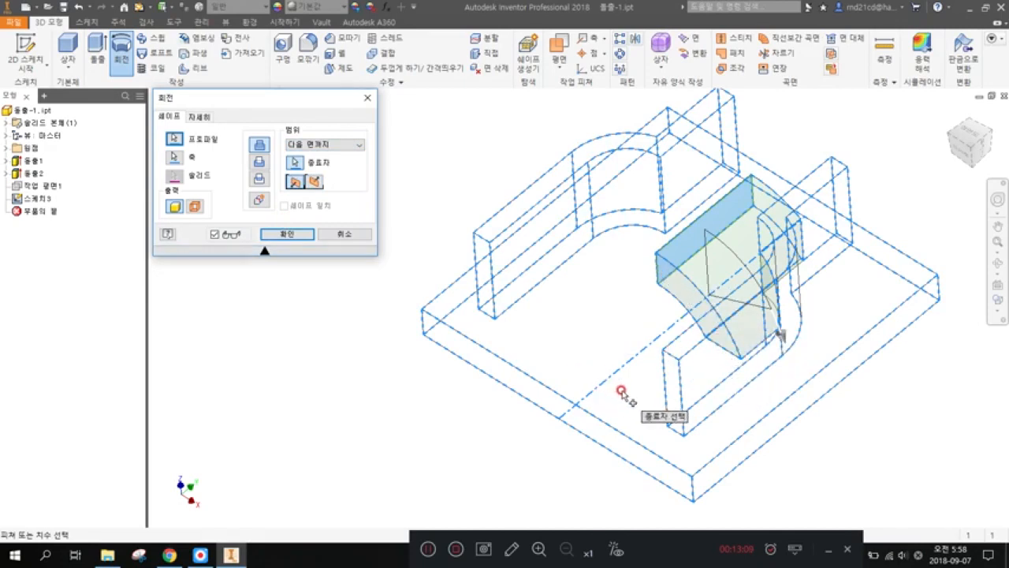
click(346, 146)
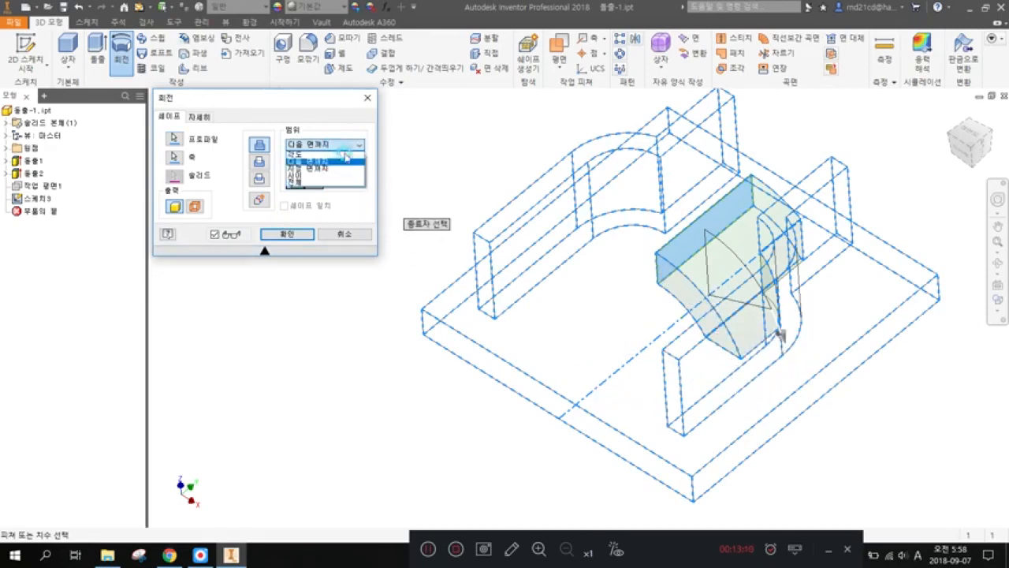
click(324, 168)
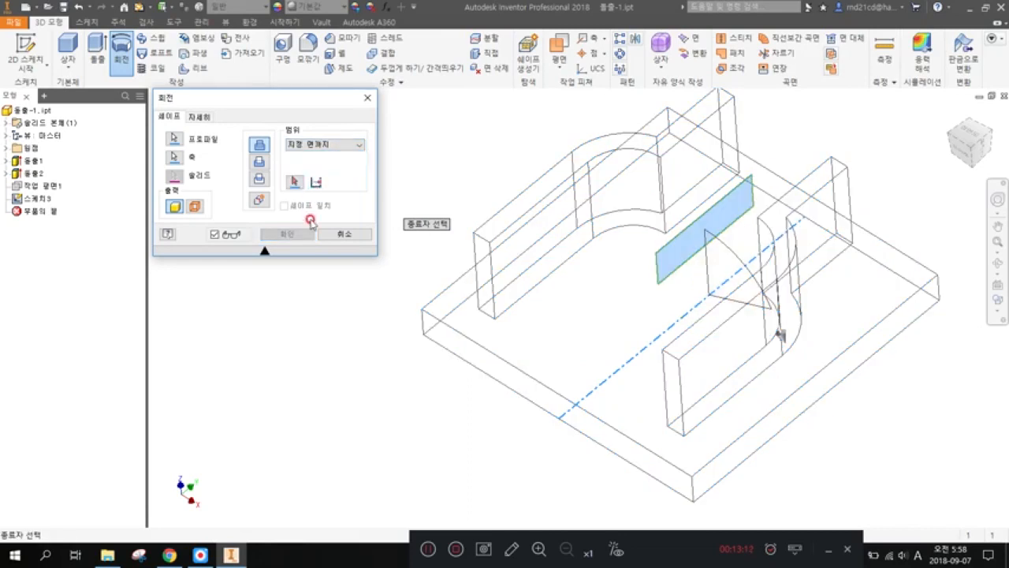
click(538, 239)
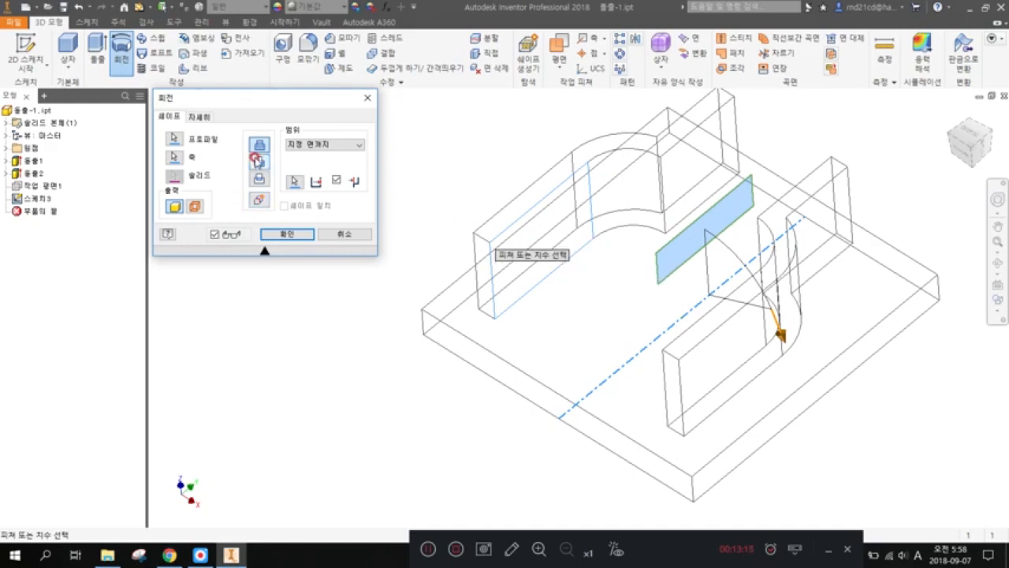
click(294, 181)
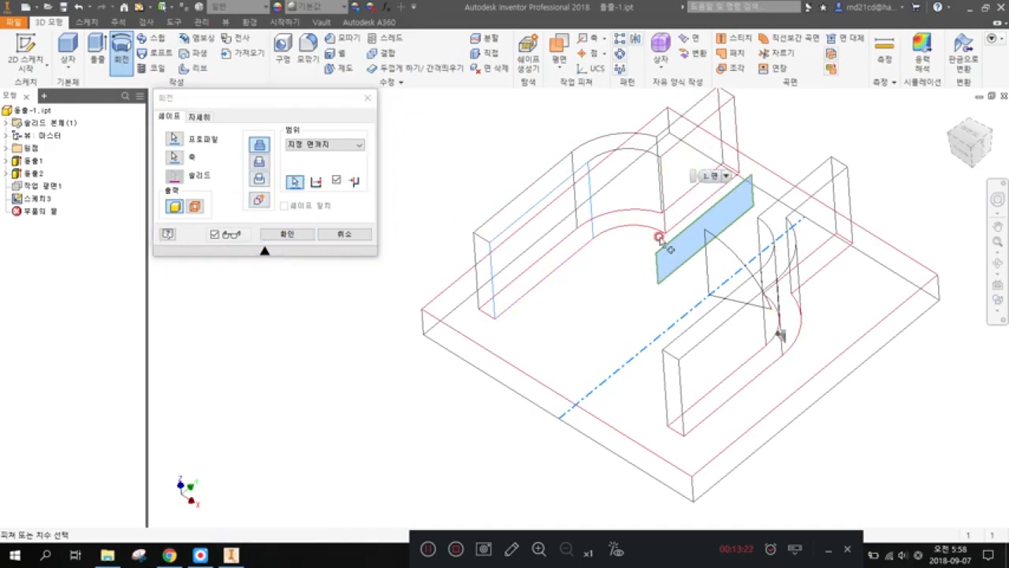
click(686, 186)
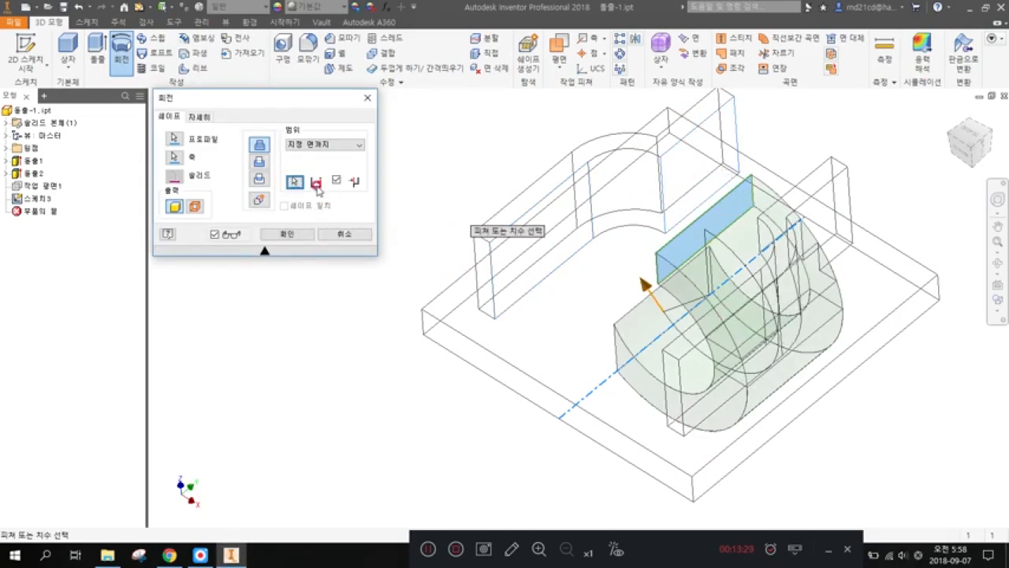
Step: Preview the revolve's alternate solutions (대체 솔루션) by switching between its direction options
click(197, 118)
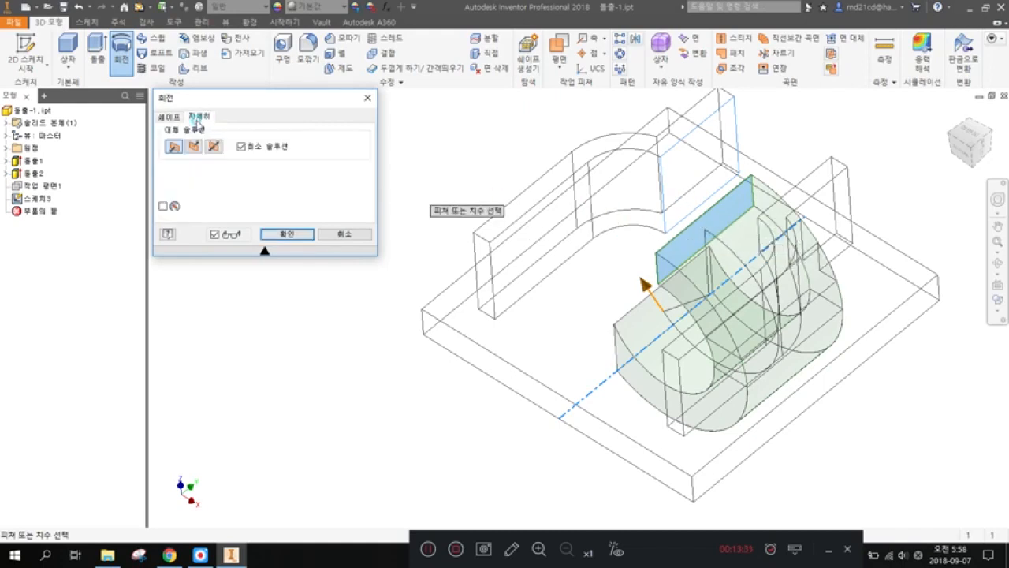
click(190, 144)
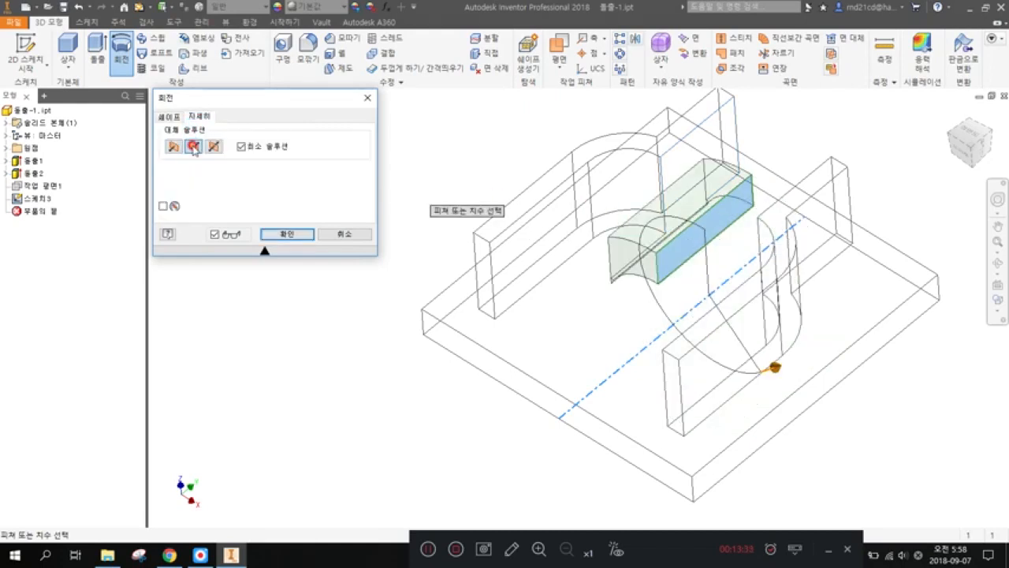
click(173, 147)
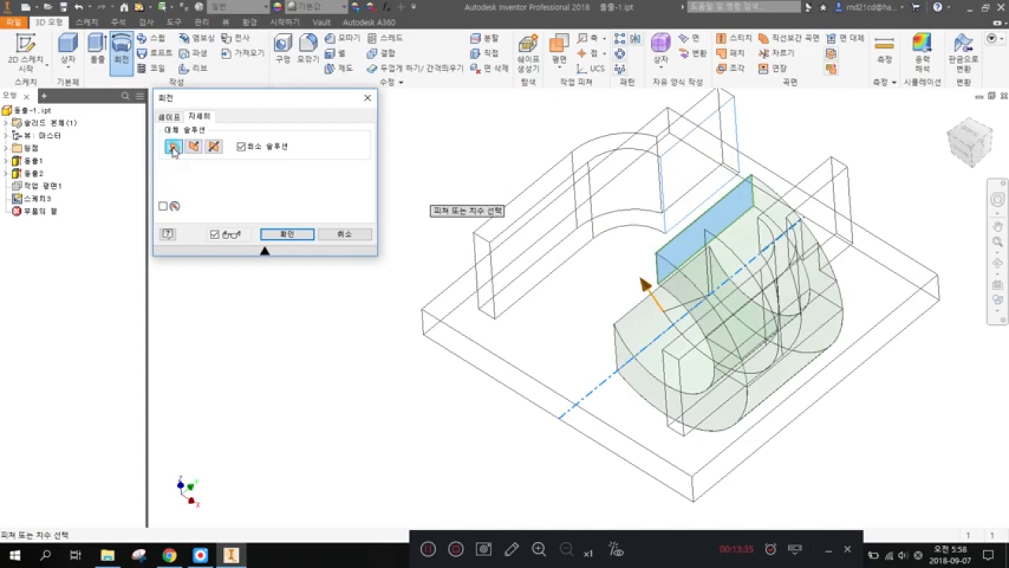
click(216, 148)
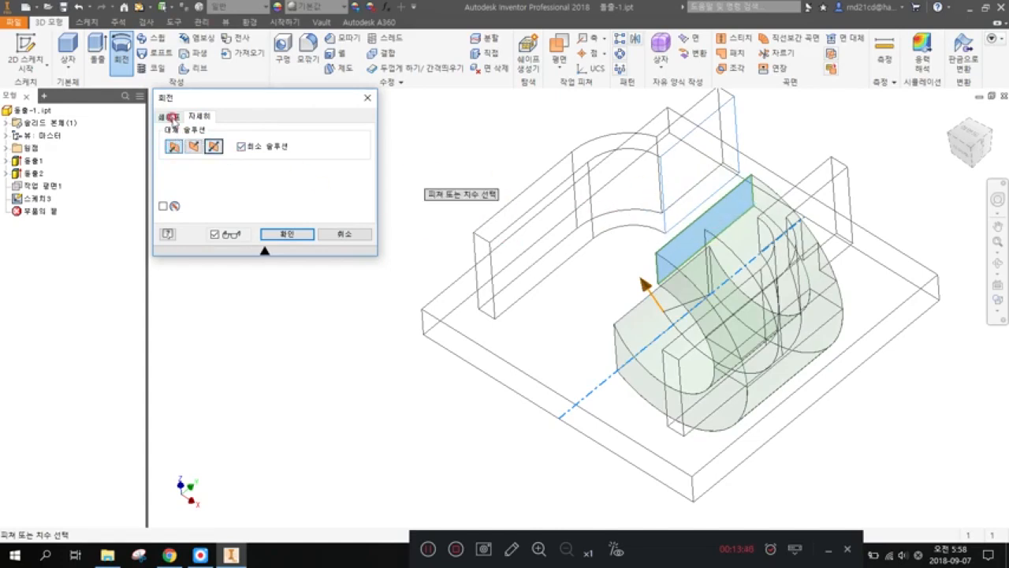
Step: Set the revolve's extent to 사이 (Between), from the far wall's rear flat inner face to the base plate's top face
click(169, 116)
click(335, 147)
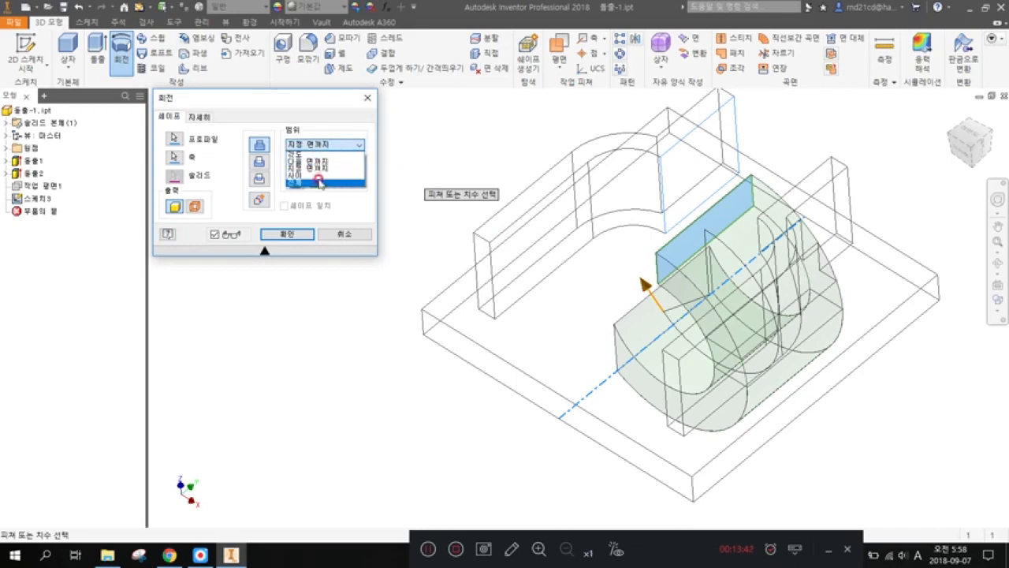
click(320, 176)
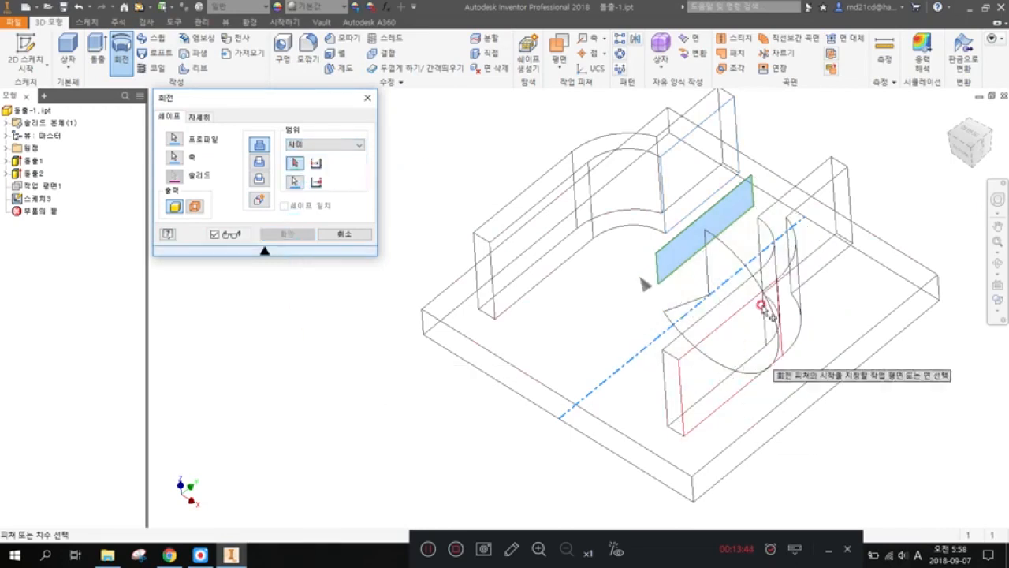
click(695, 179)
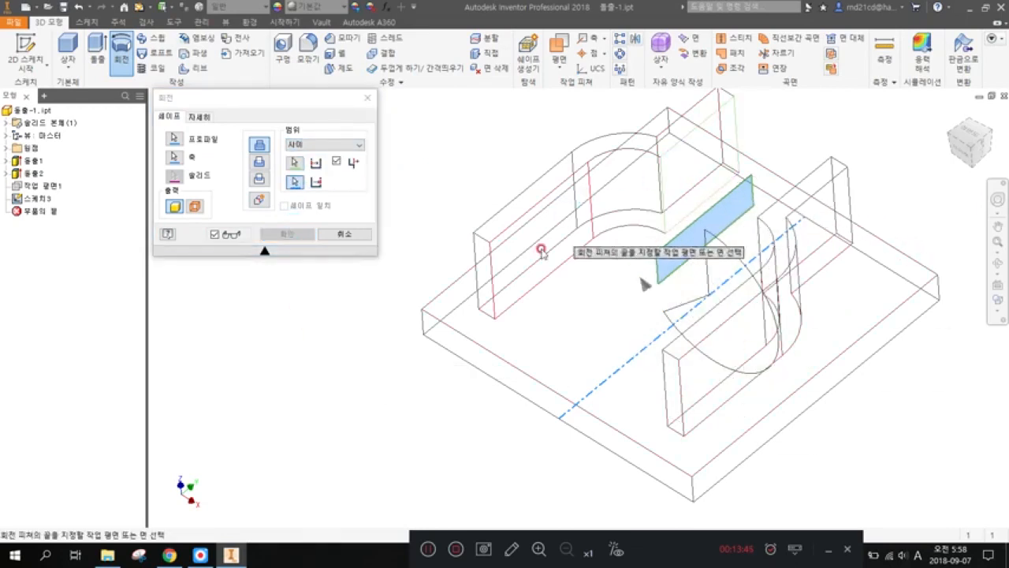
click(565, 345)
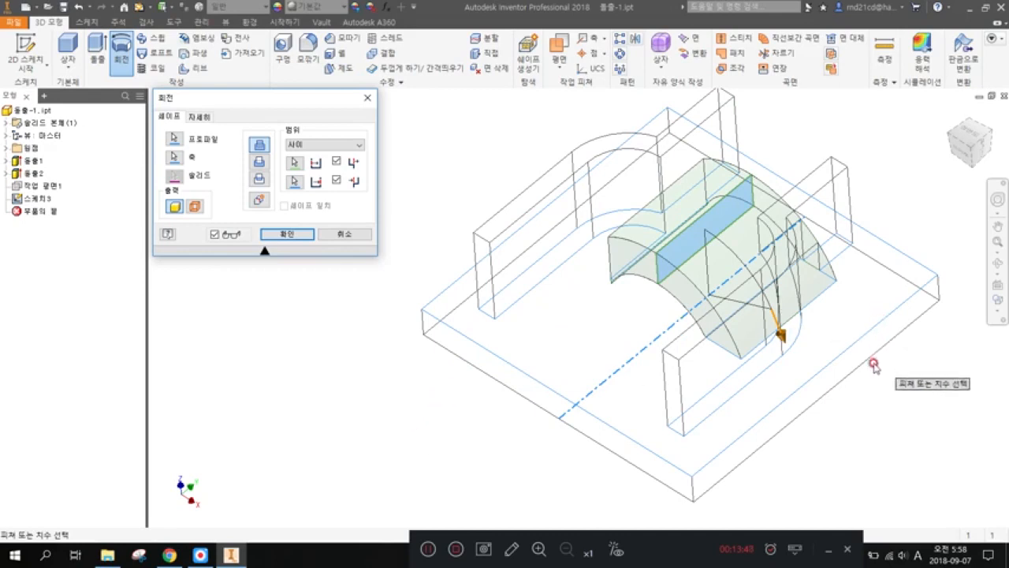
shift+middle_drag(808, 391, 838, 362)
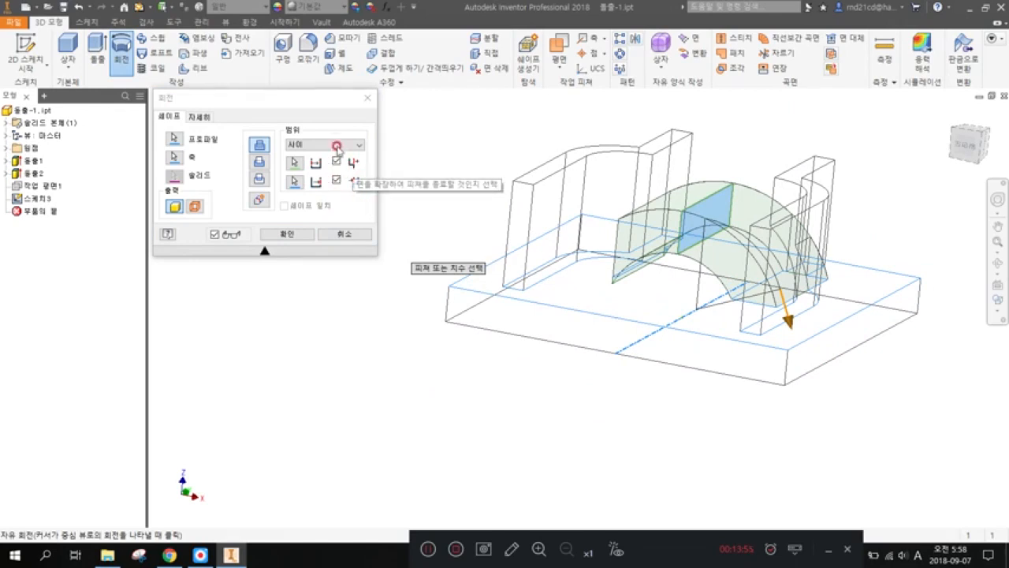
shift+middle_drag(743, 291, 707, 296)
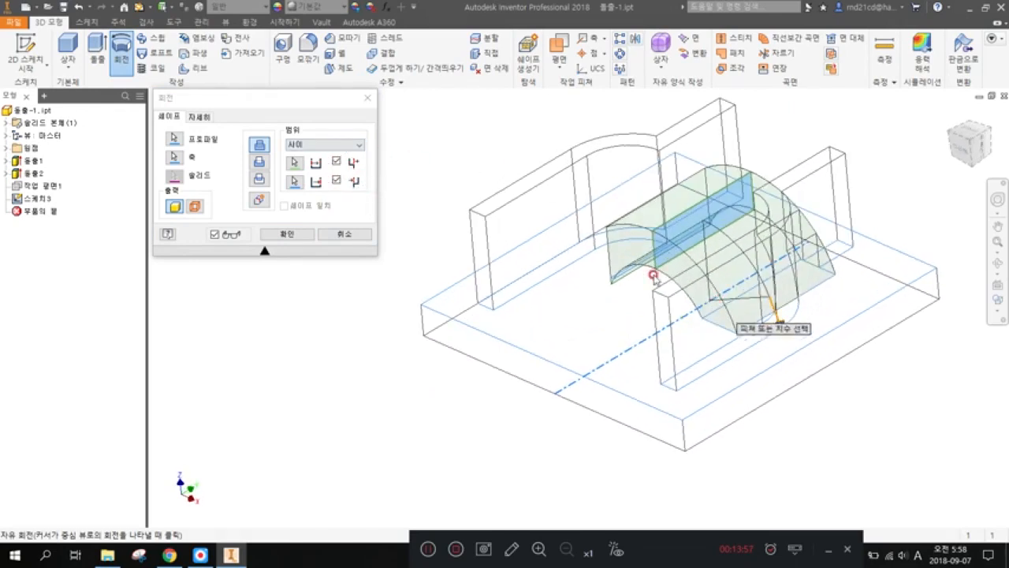
Step: Open the list of extent types for the revolve
click(359, 144)
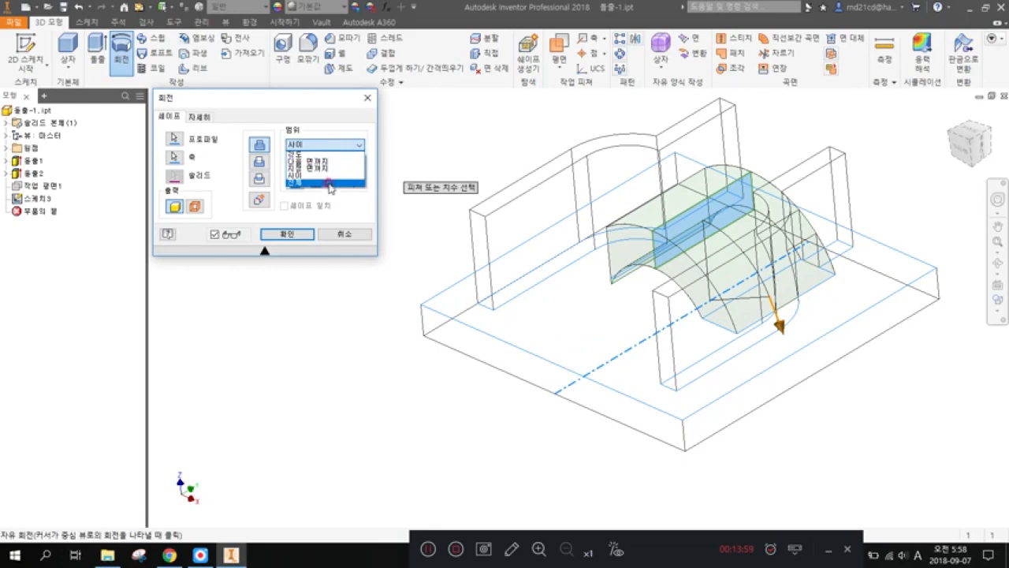